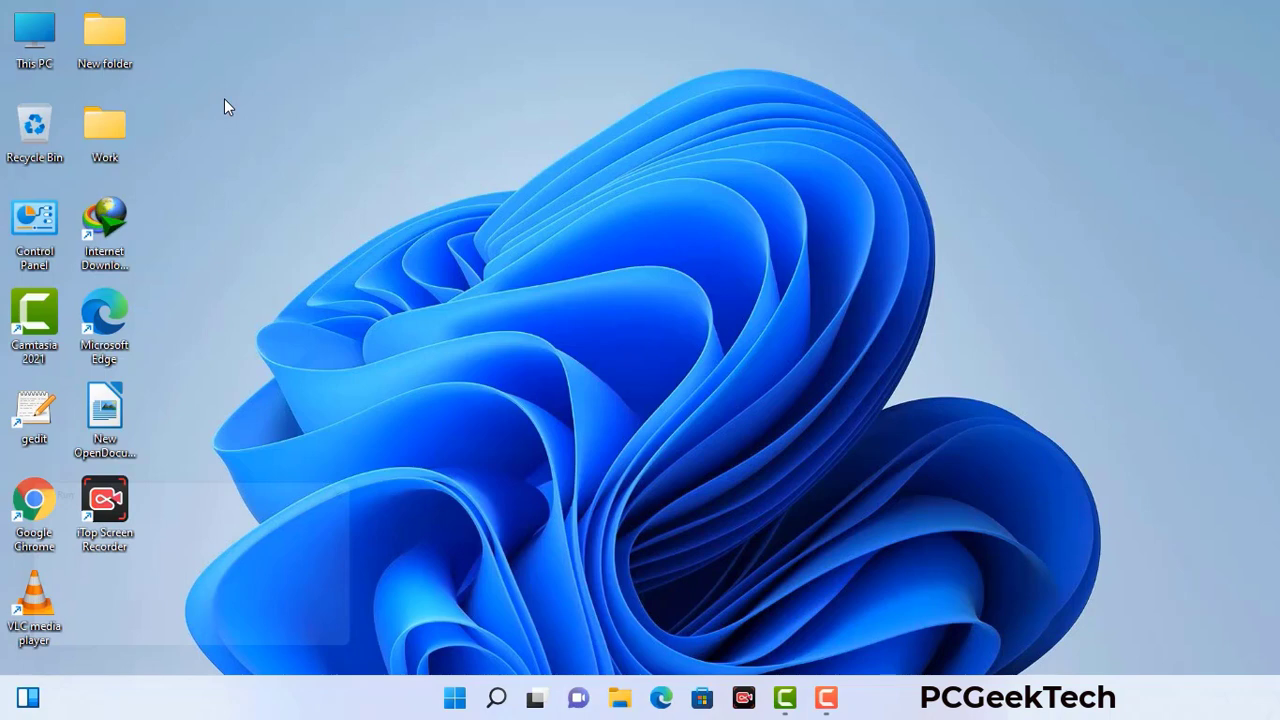
Open the System Configuration utility by running msconfig.
key(super+r)
drag(218, 487, 563, 158)
click(509, 251)
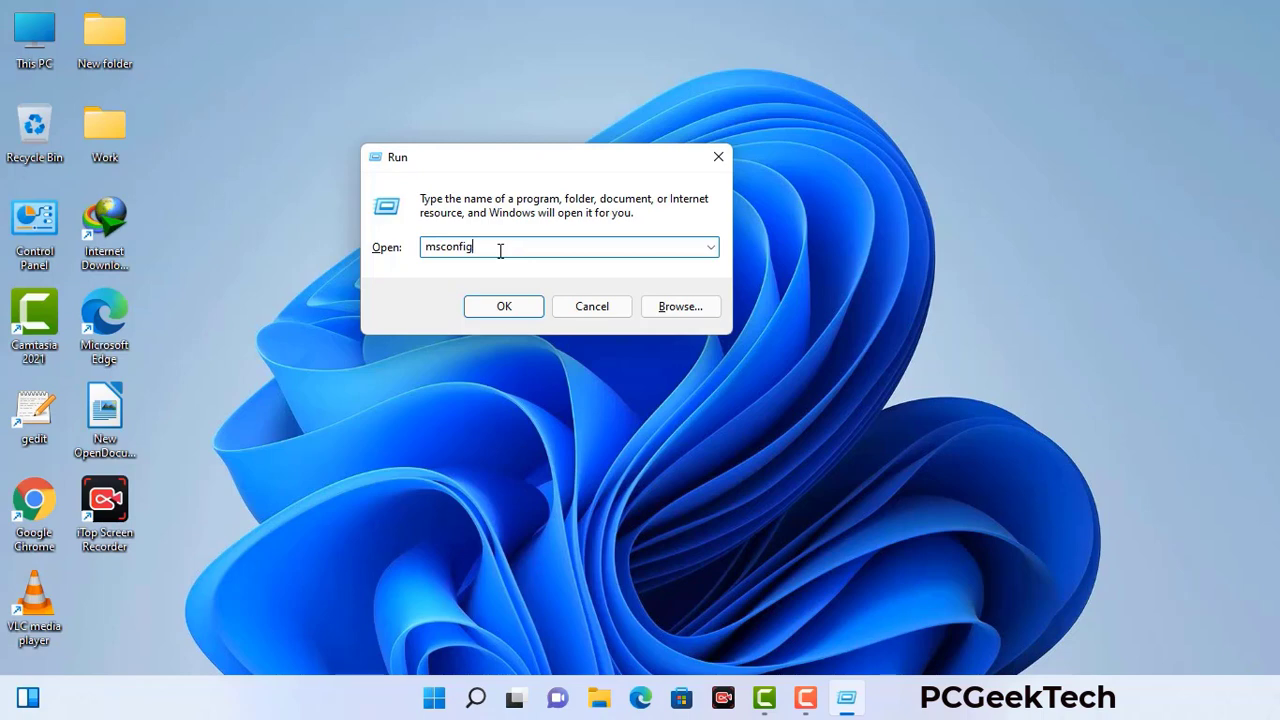
click(494, 312)
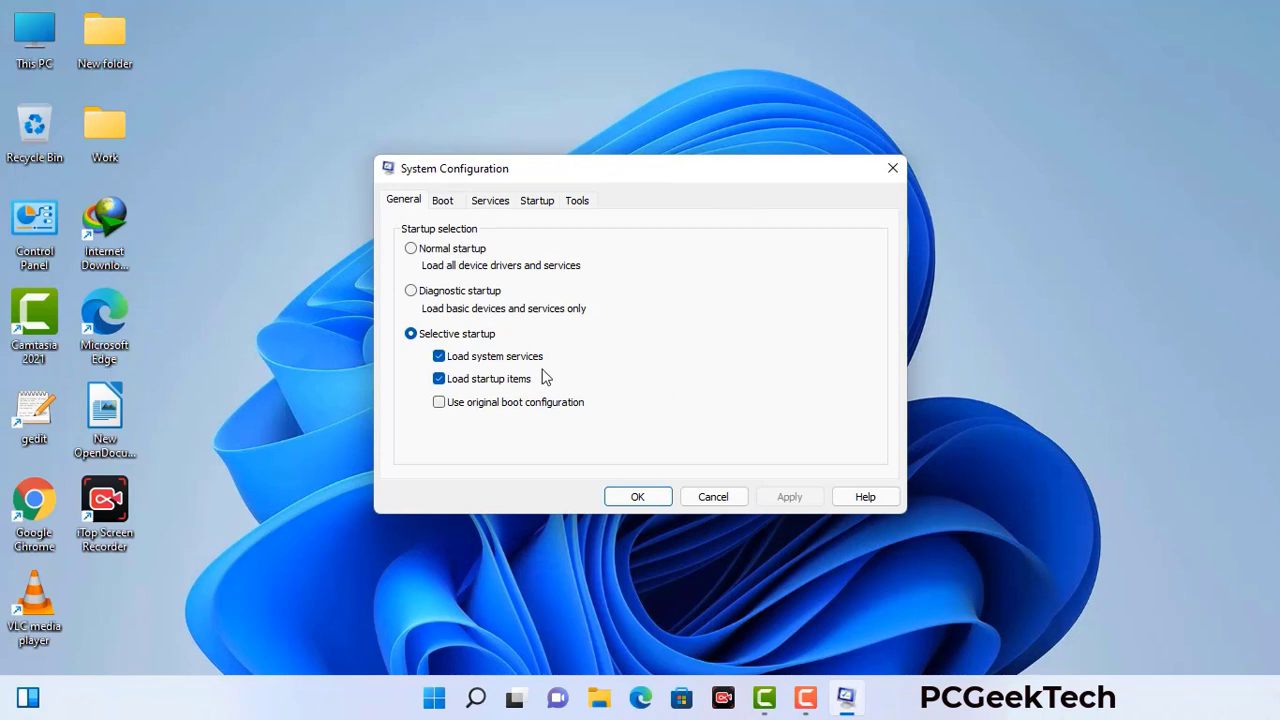
Enable Safe boot with the Network option for Windows 11, then apply and confirm the boot settings.
click(444, 202)
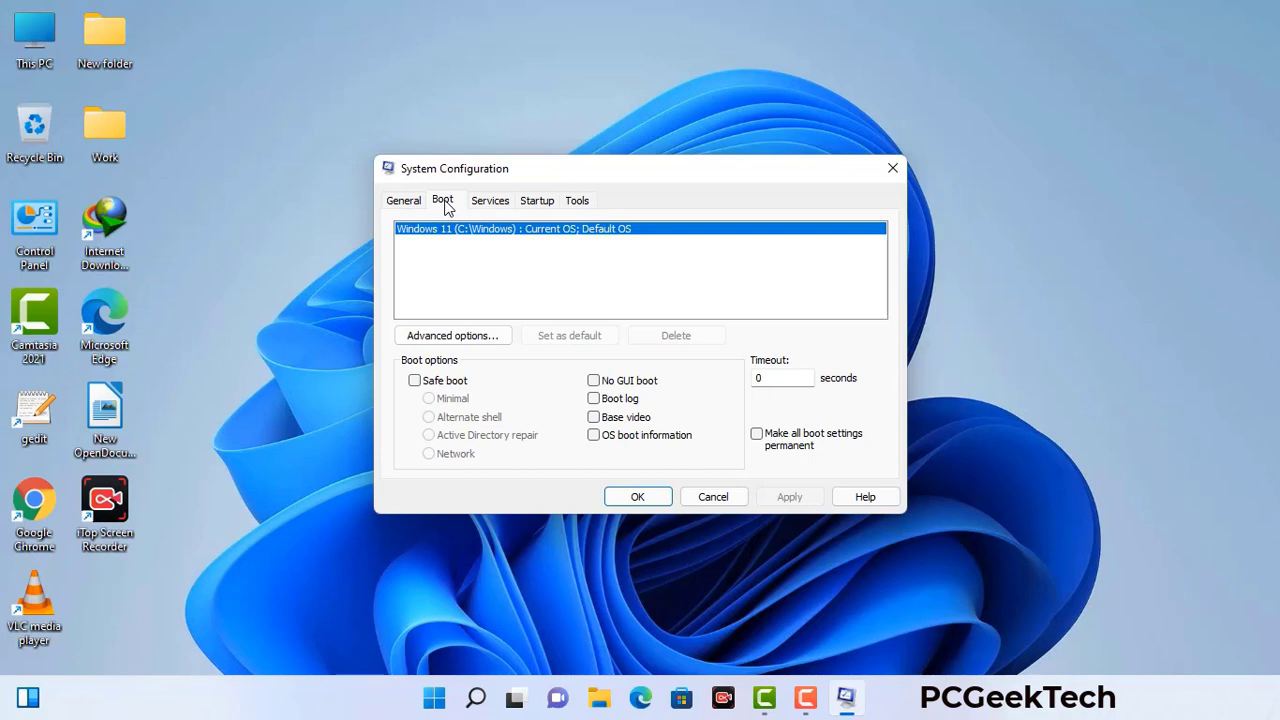
click(414, 384)
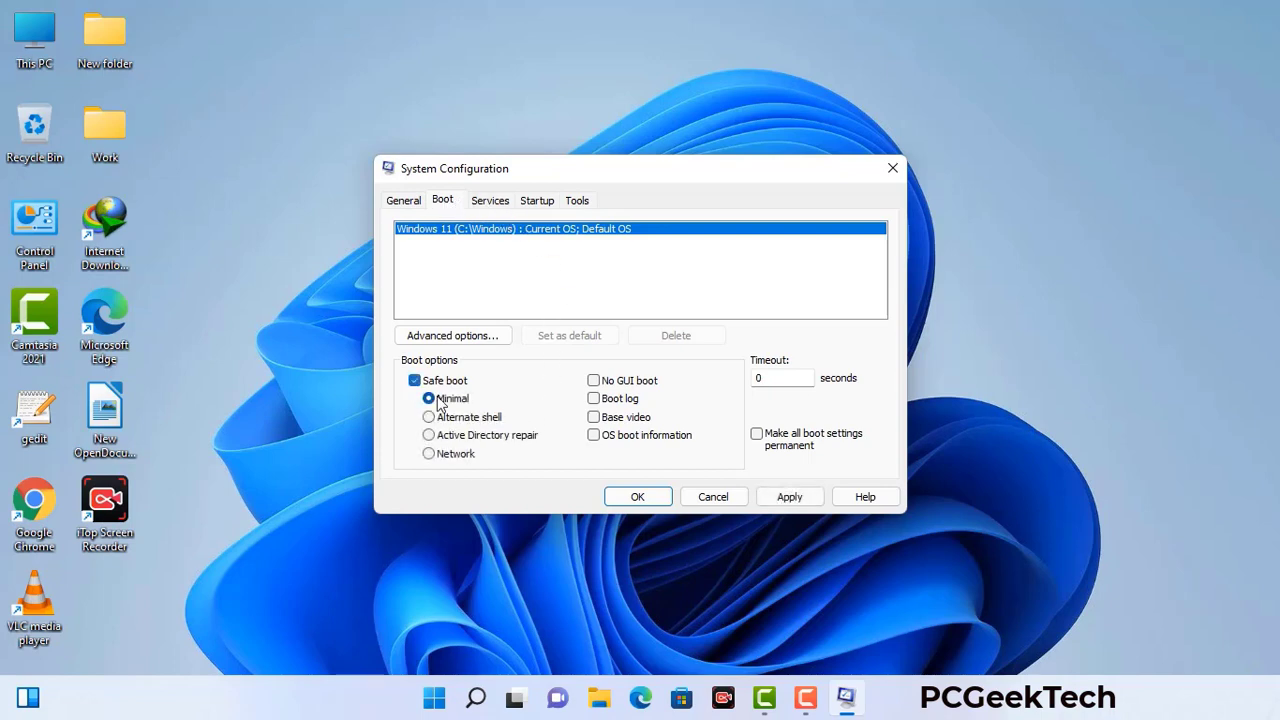
click(455, 455)
click(789, 498)
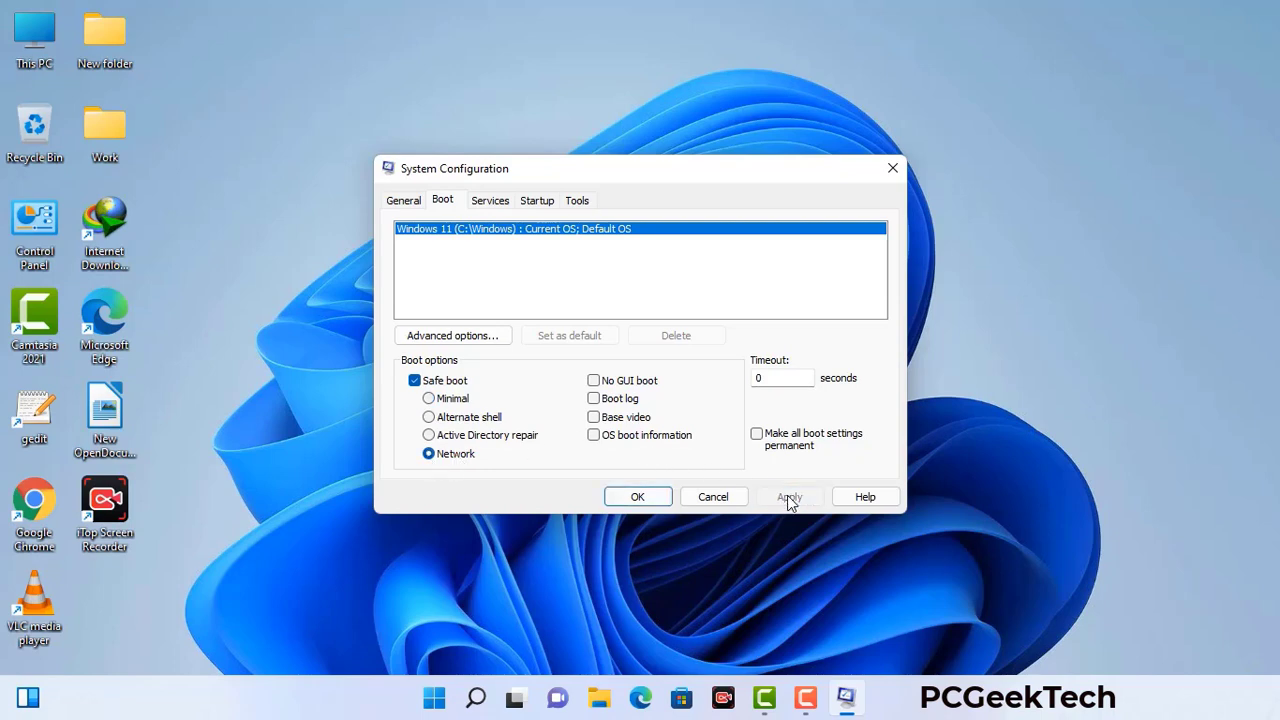
click(635, 500)
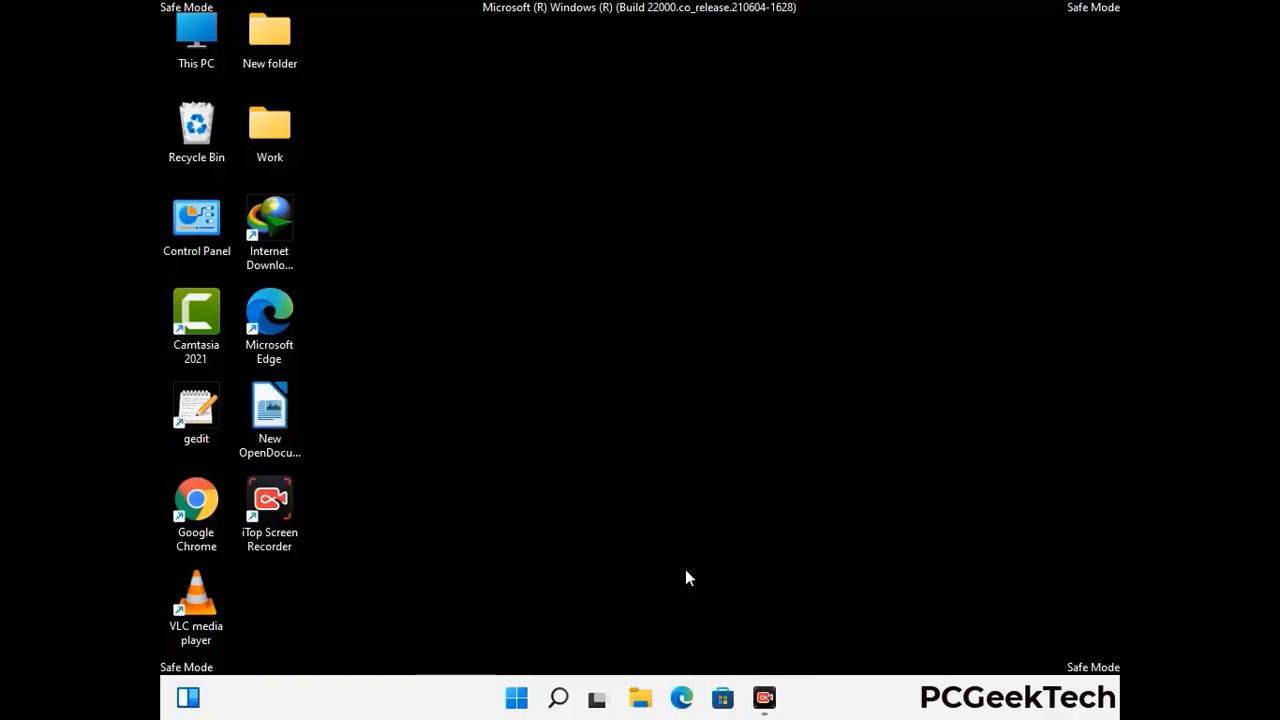
Set File Explorer Options to show hidden files, folders, and drives, apply the change and close Control Panel.
double_click(197, 237)
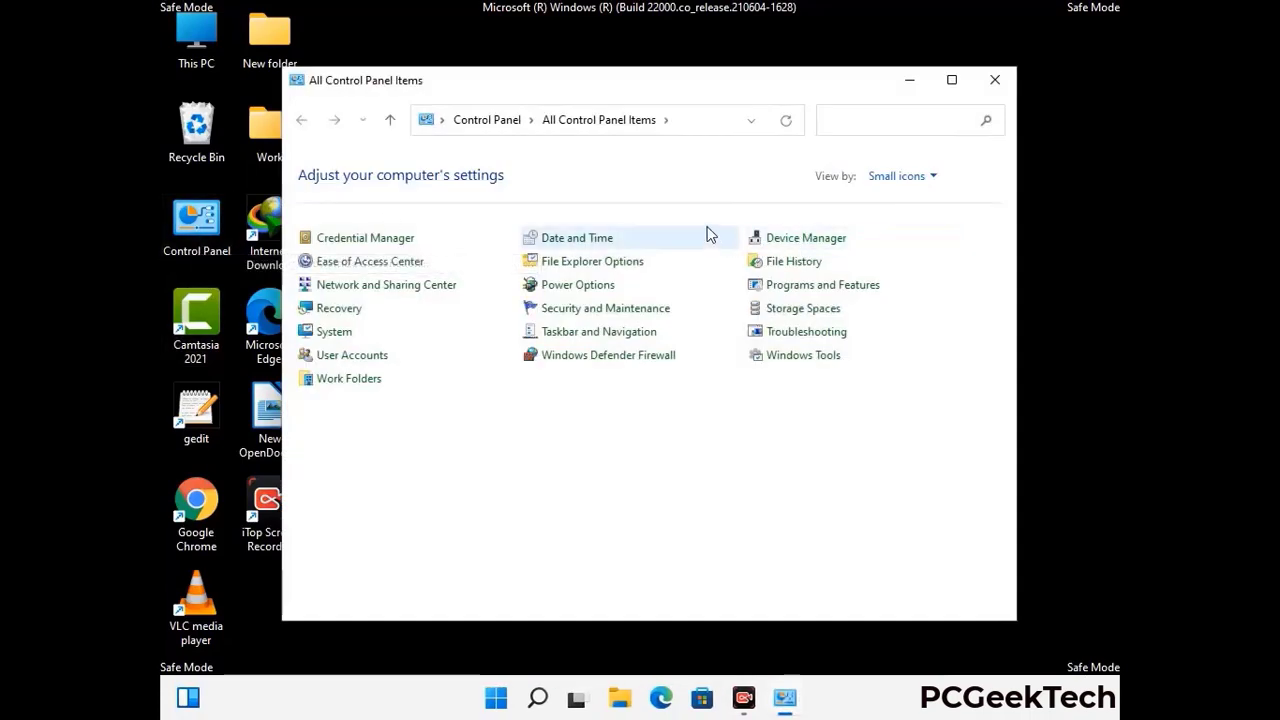
click(614, 263)
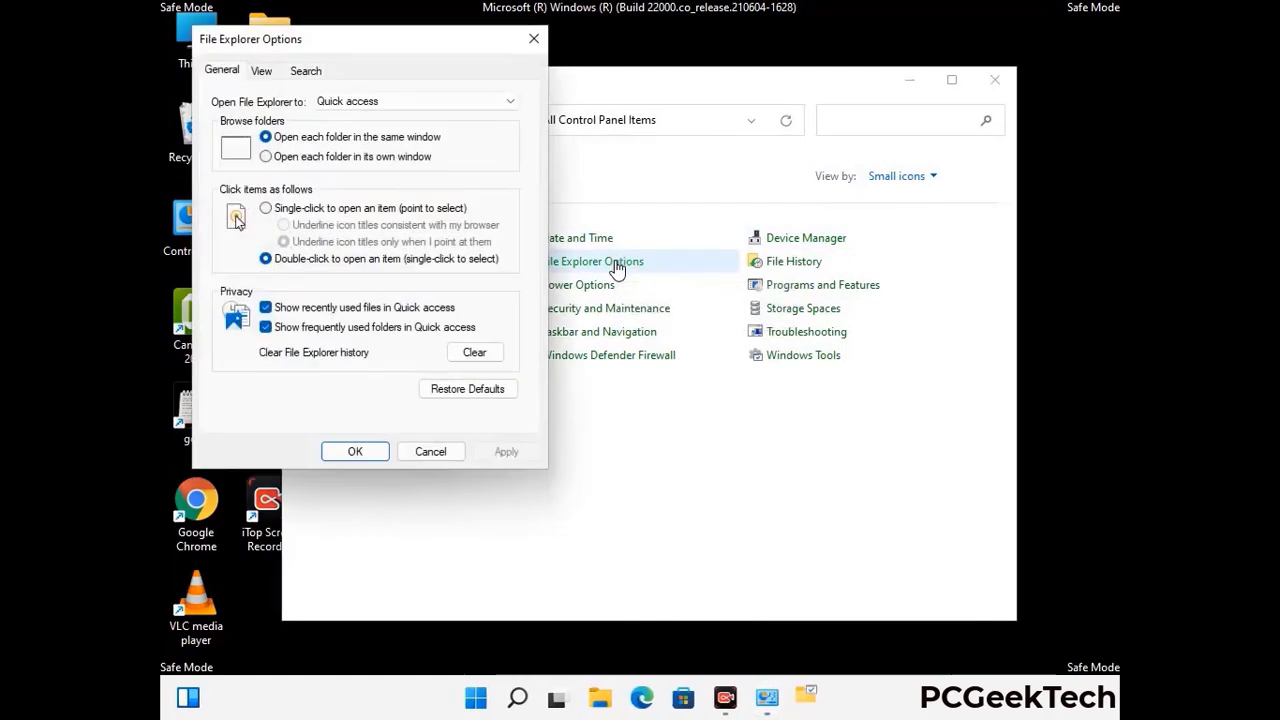
click(263, 71)
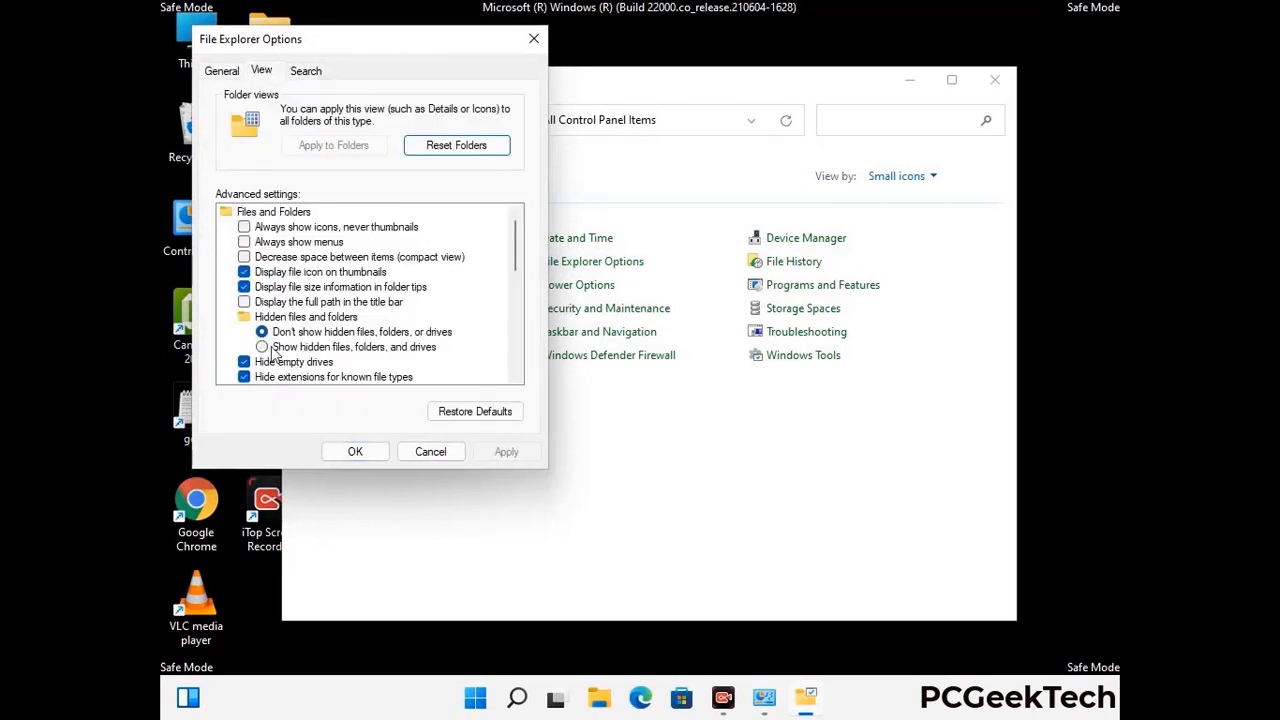
click(262, 347)
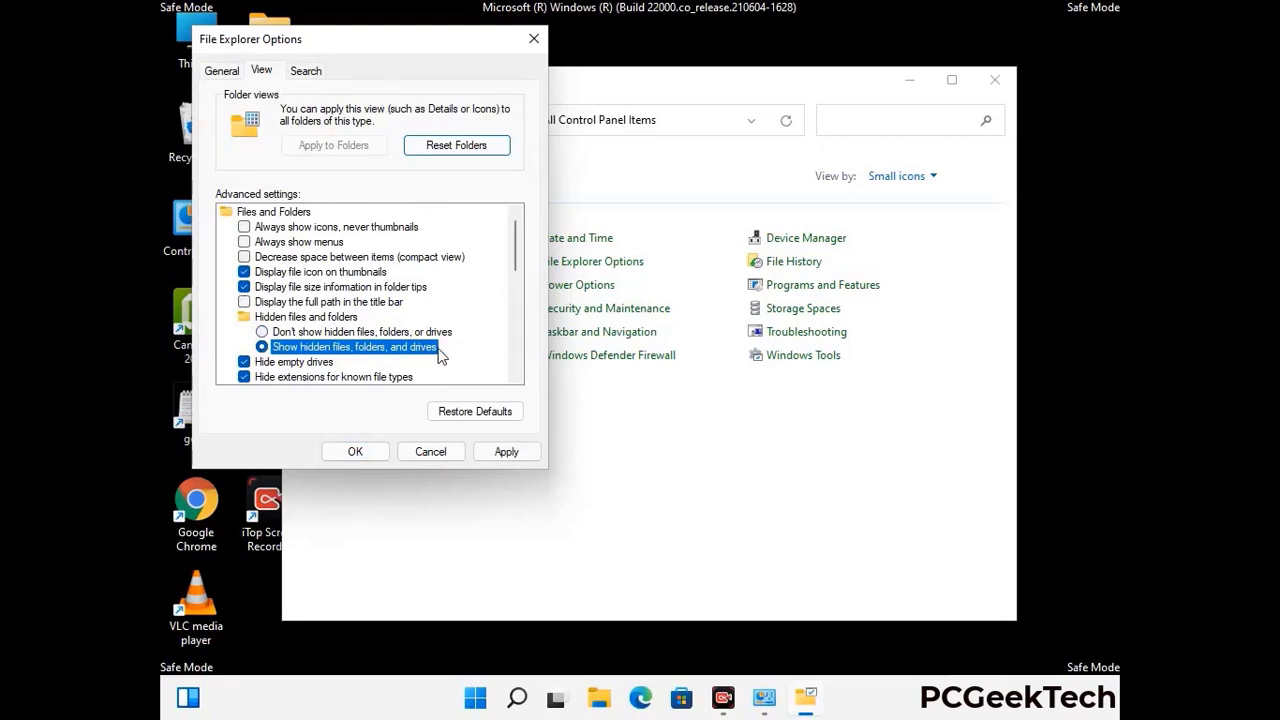
click(506, 452)
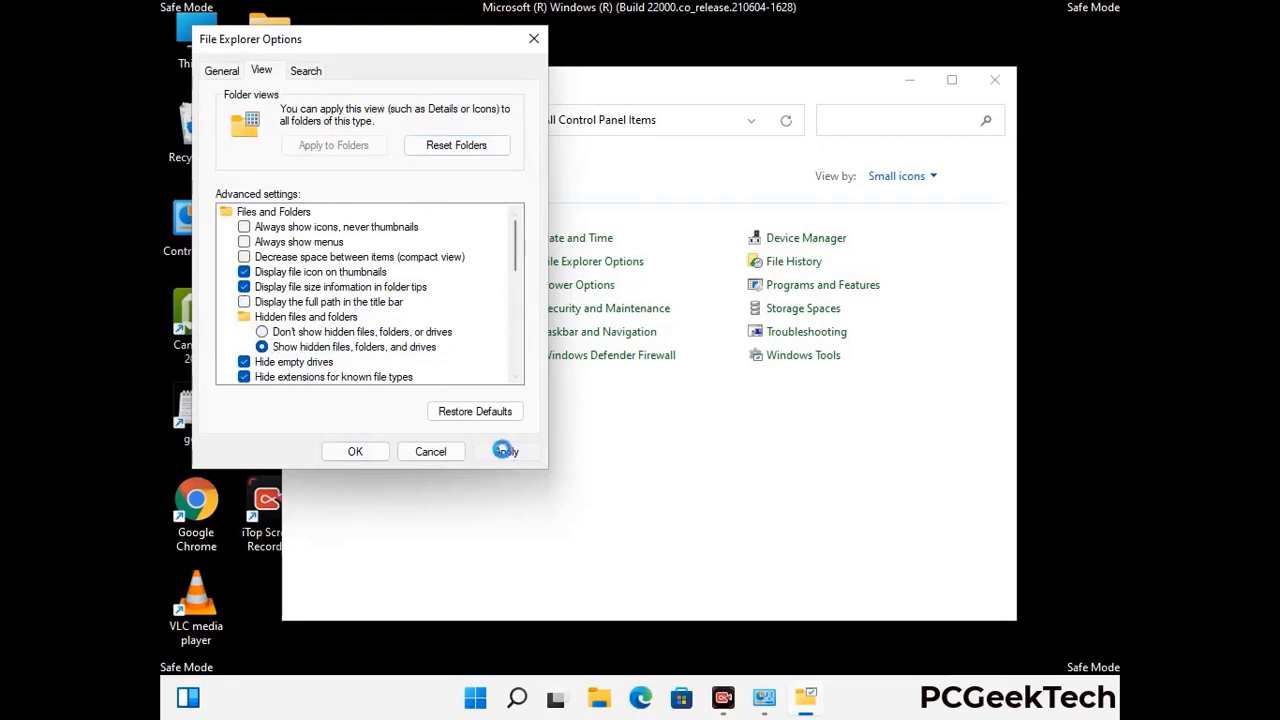
click(348, 452)
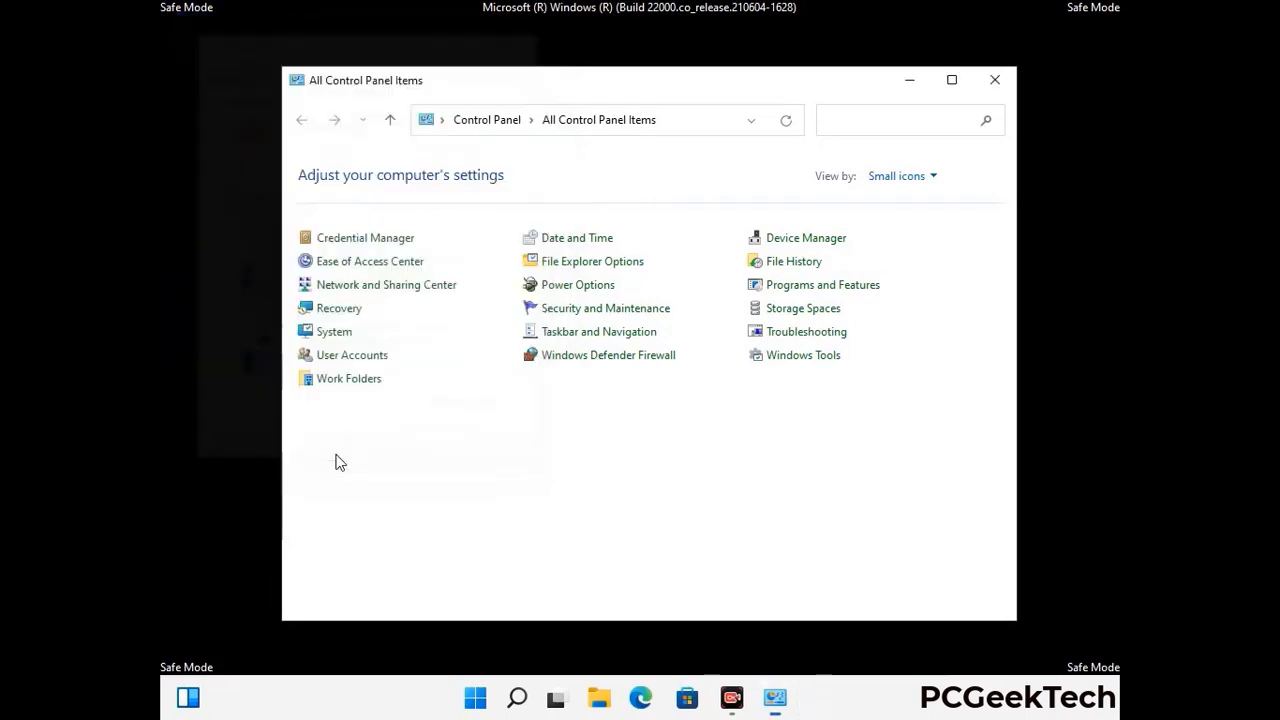
click(995, 79)
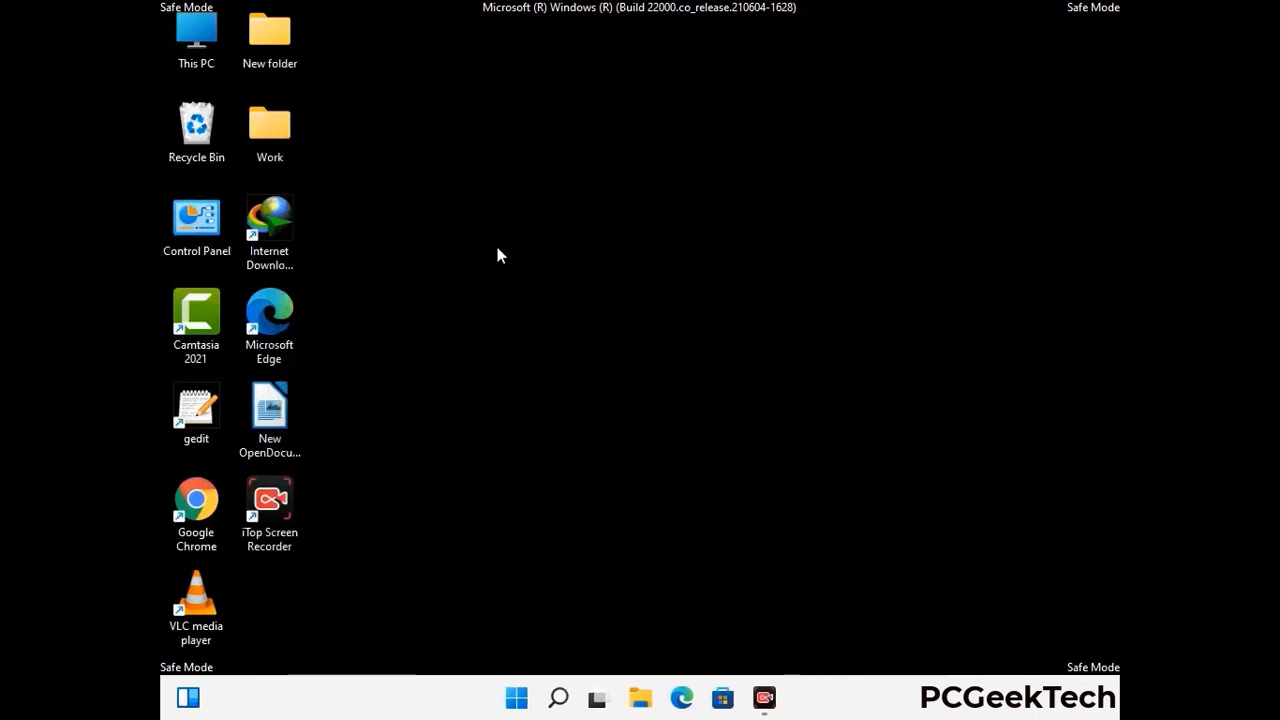
Open the folder C:\Windows\System32\drivers\etc from This PC.
double_click(190, 62)
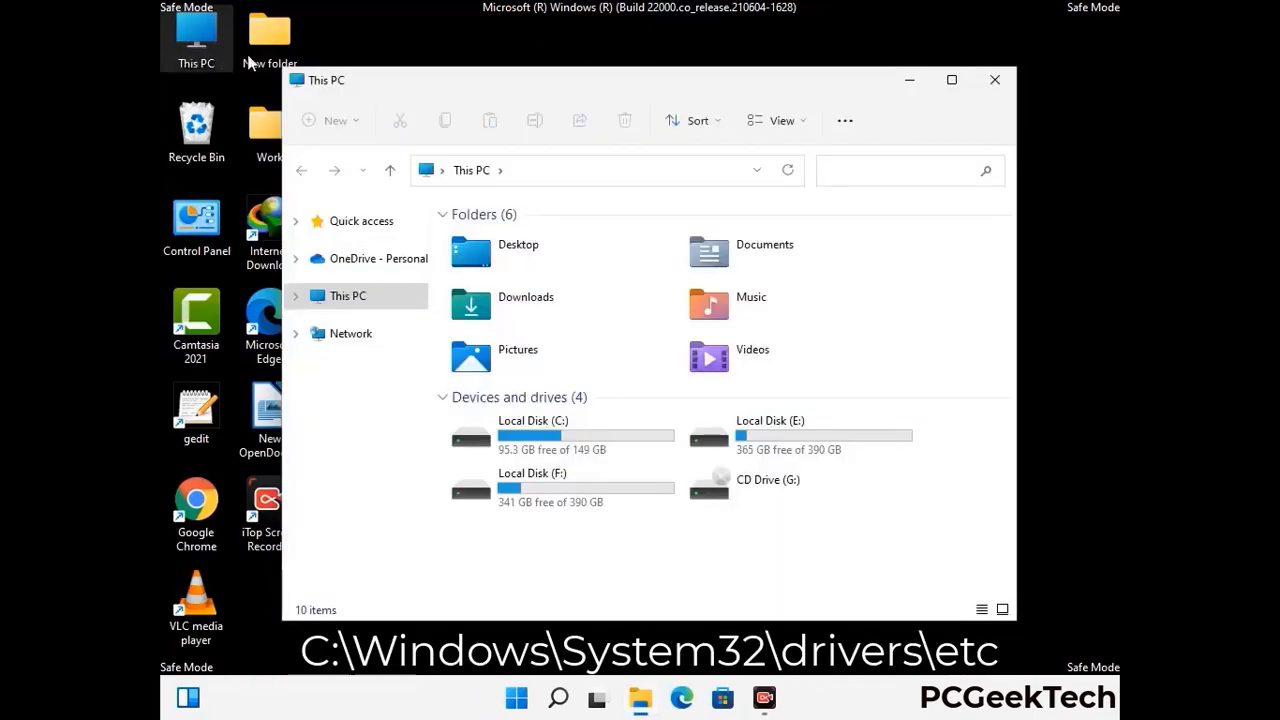
double_click(558, 440)
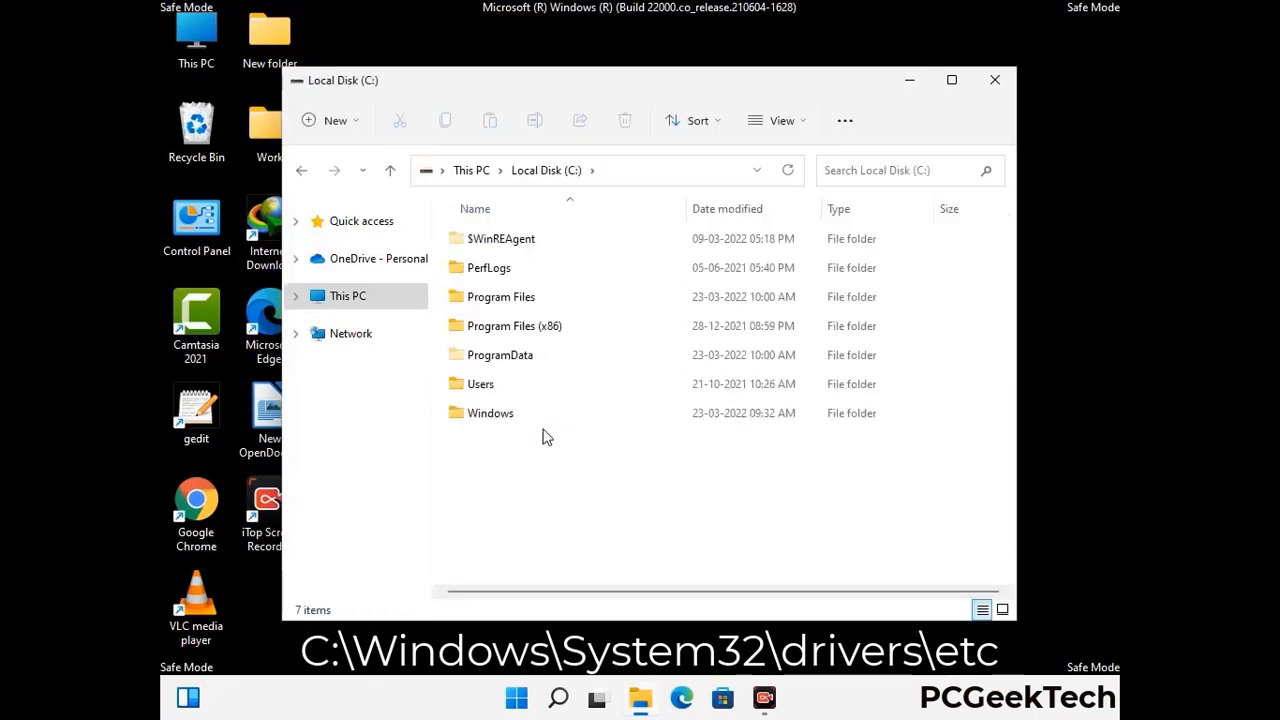
double_click(480, 414)
scroll(633, 430, down, 6)
scroll(633, 430, down, 12)
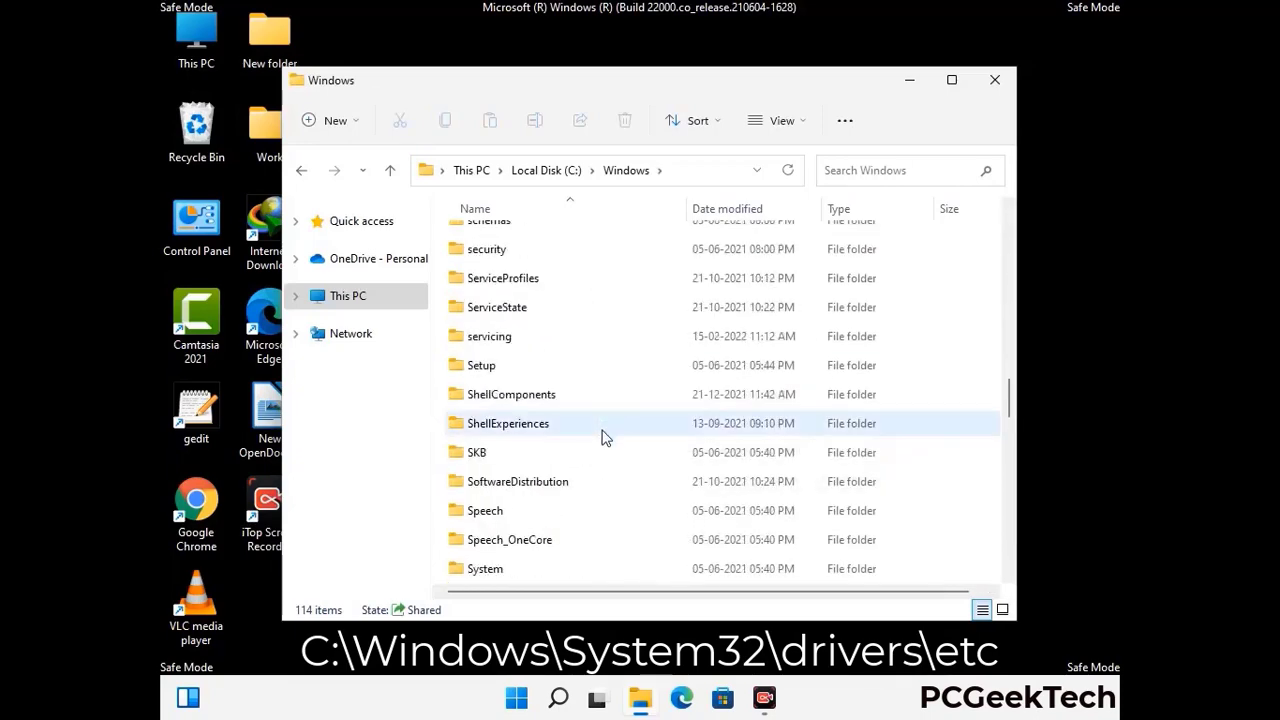
scroll(603, 437, down, 3)
double_click(490, 423)
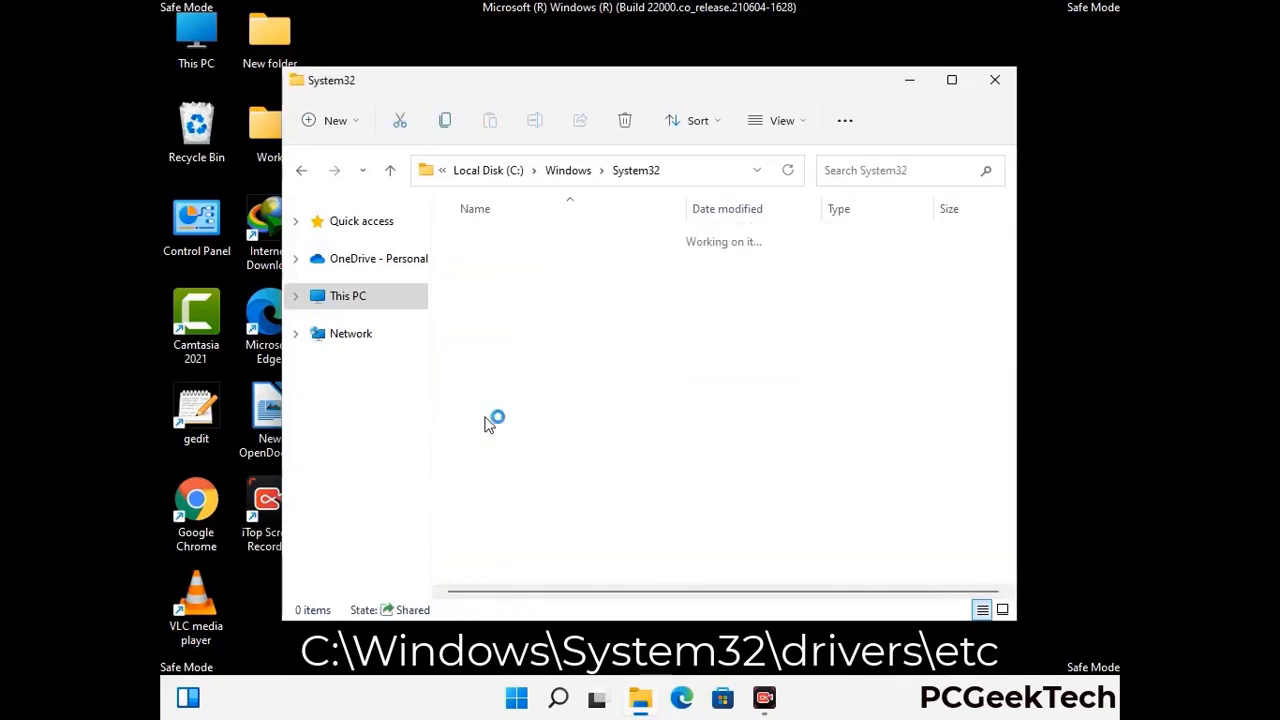
scroll(551, 437, down, 4)
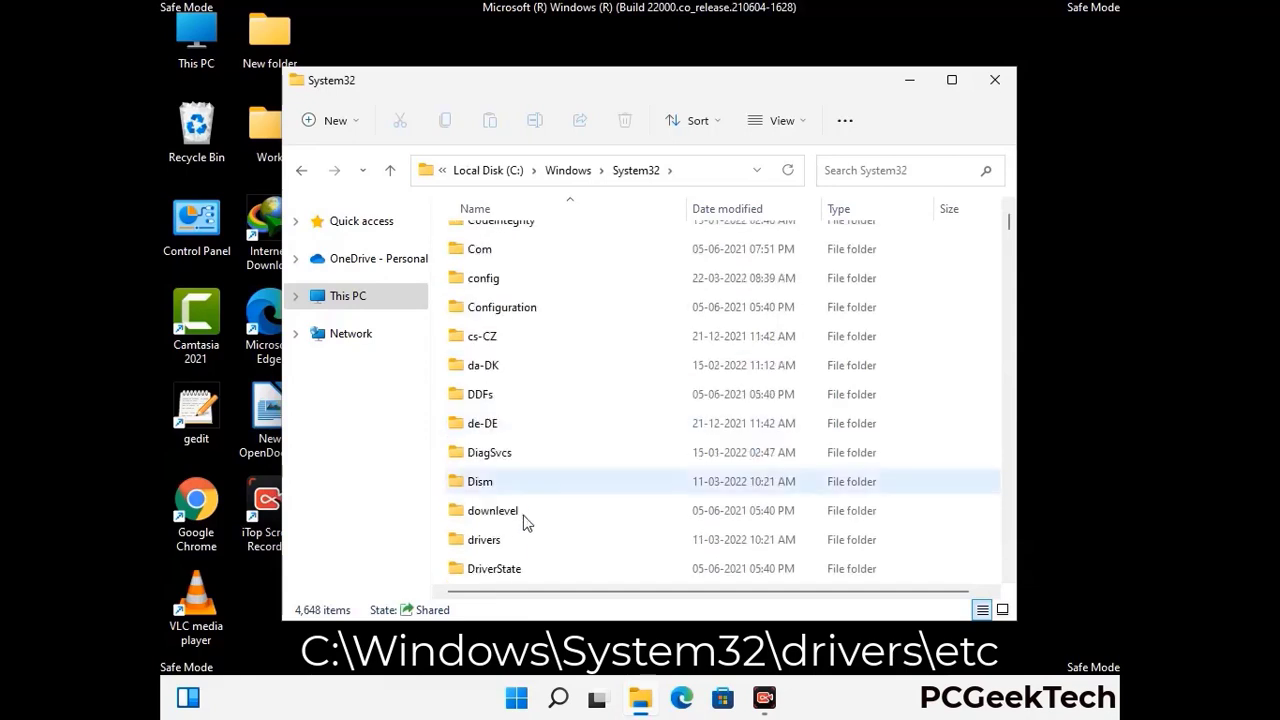
double_click(491, 547)
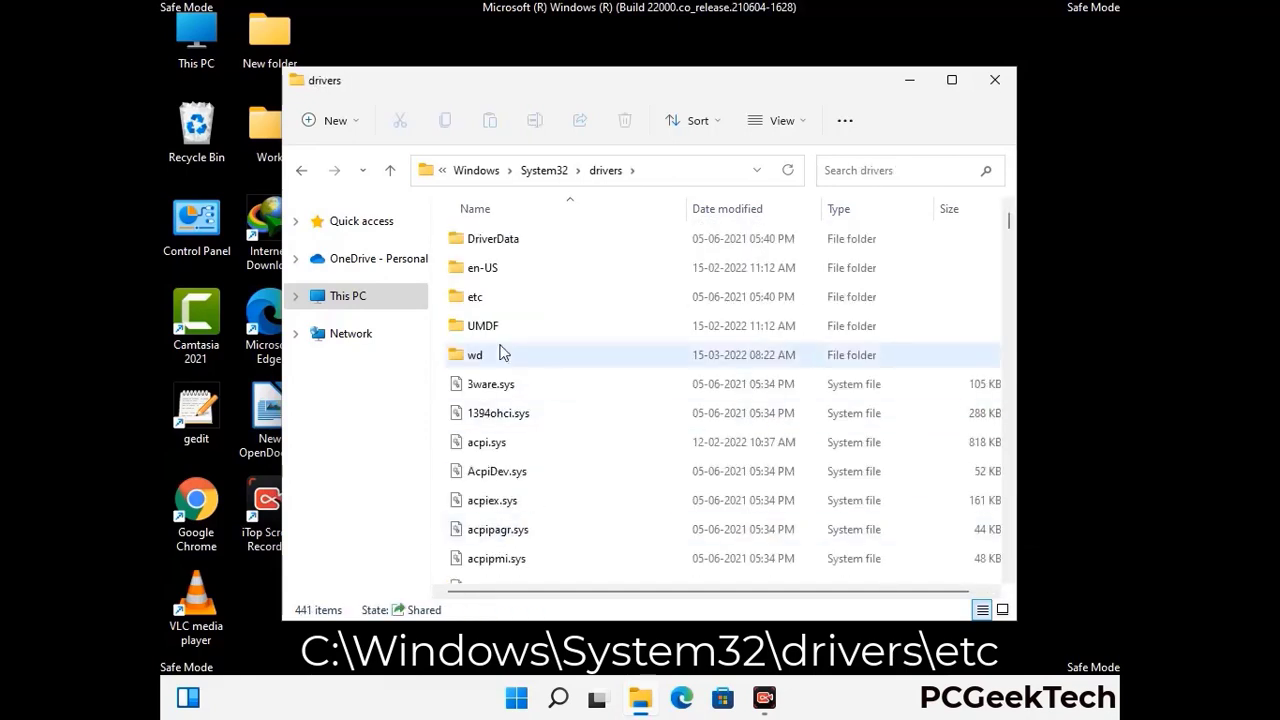
double_click(475, 297)
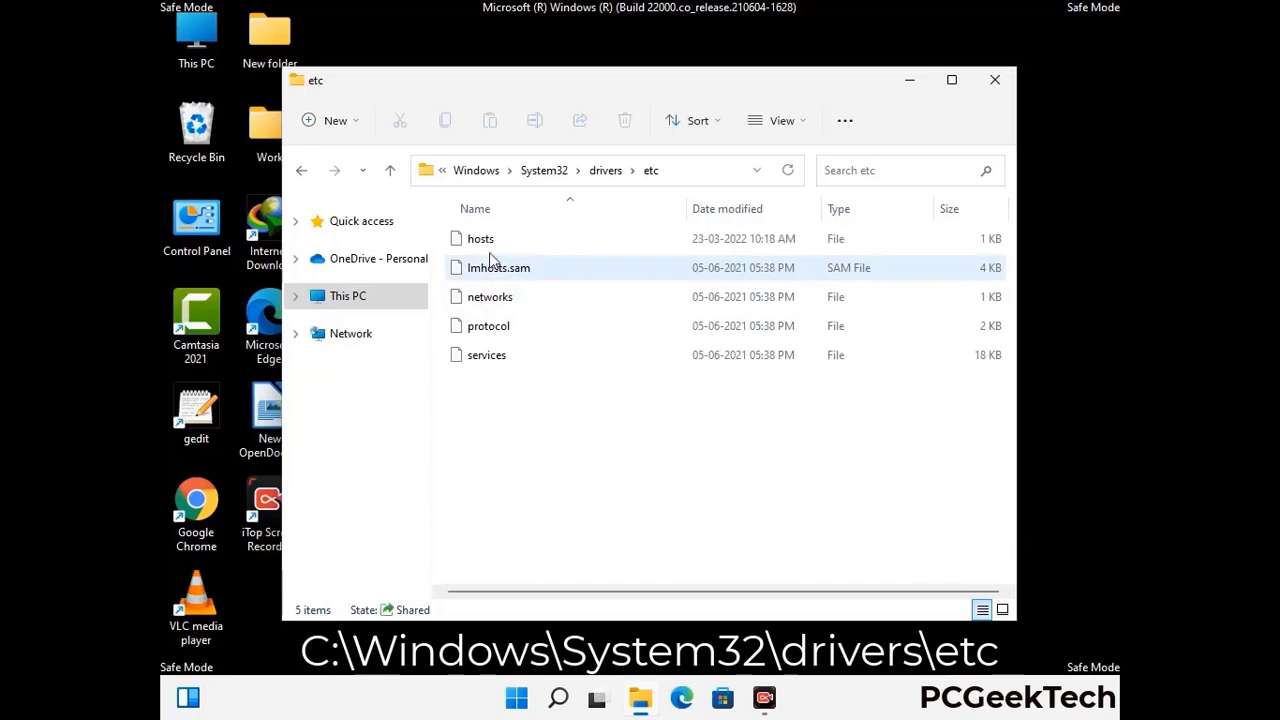
Open the hosts file in Notepad and move its window so the full text is readable.
click(485, 240)
double_click(490, 245)
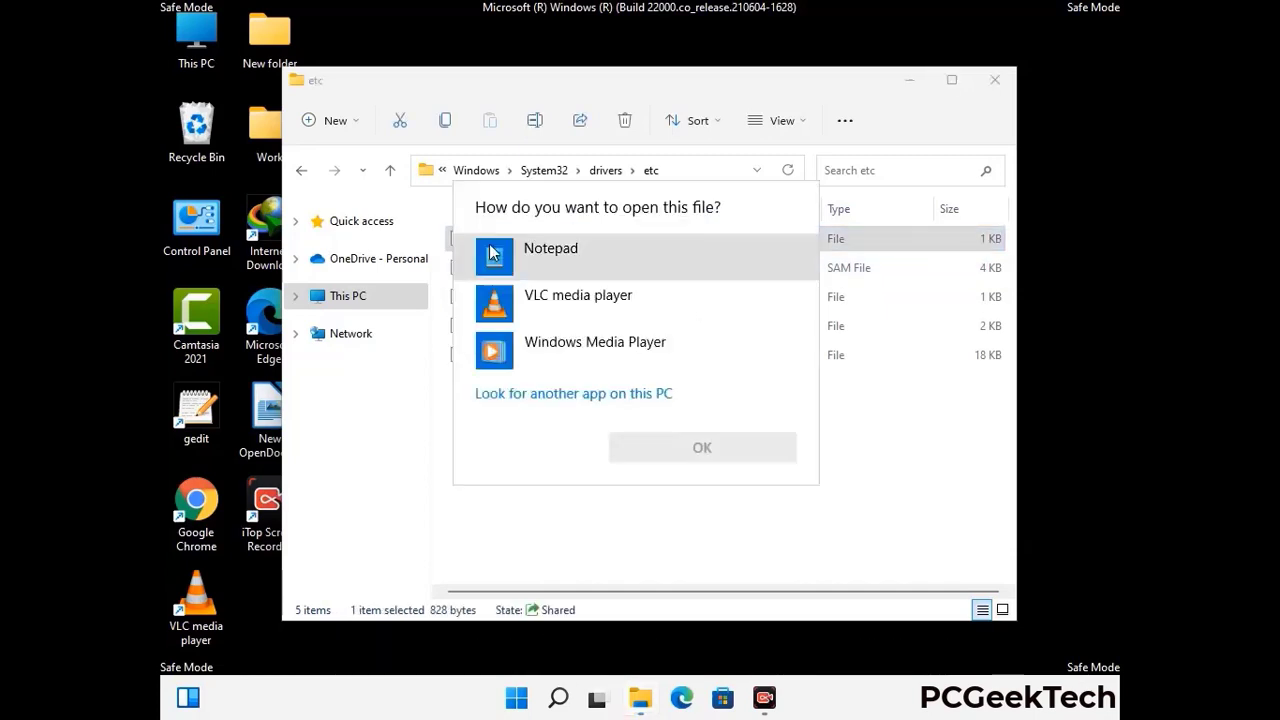
click(580, 256)
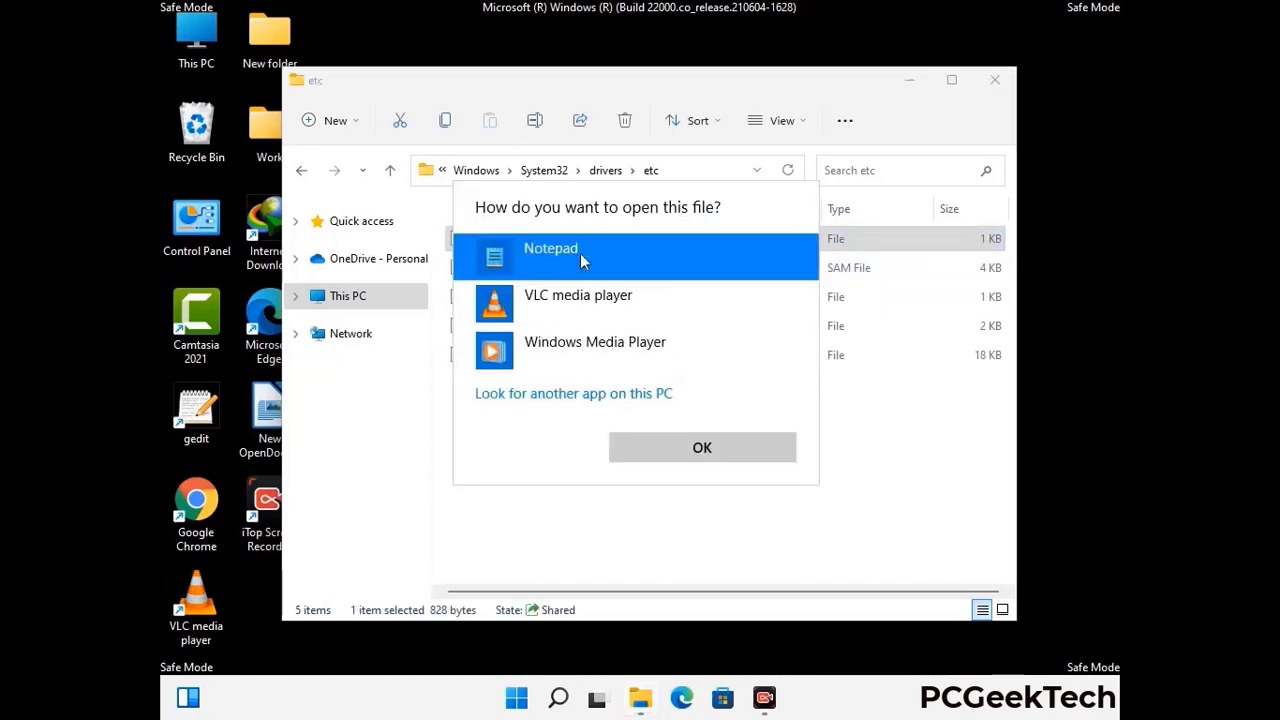
click(702, 448)
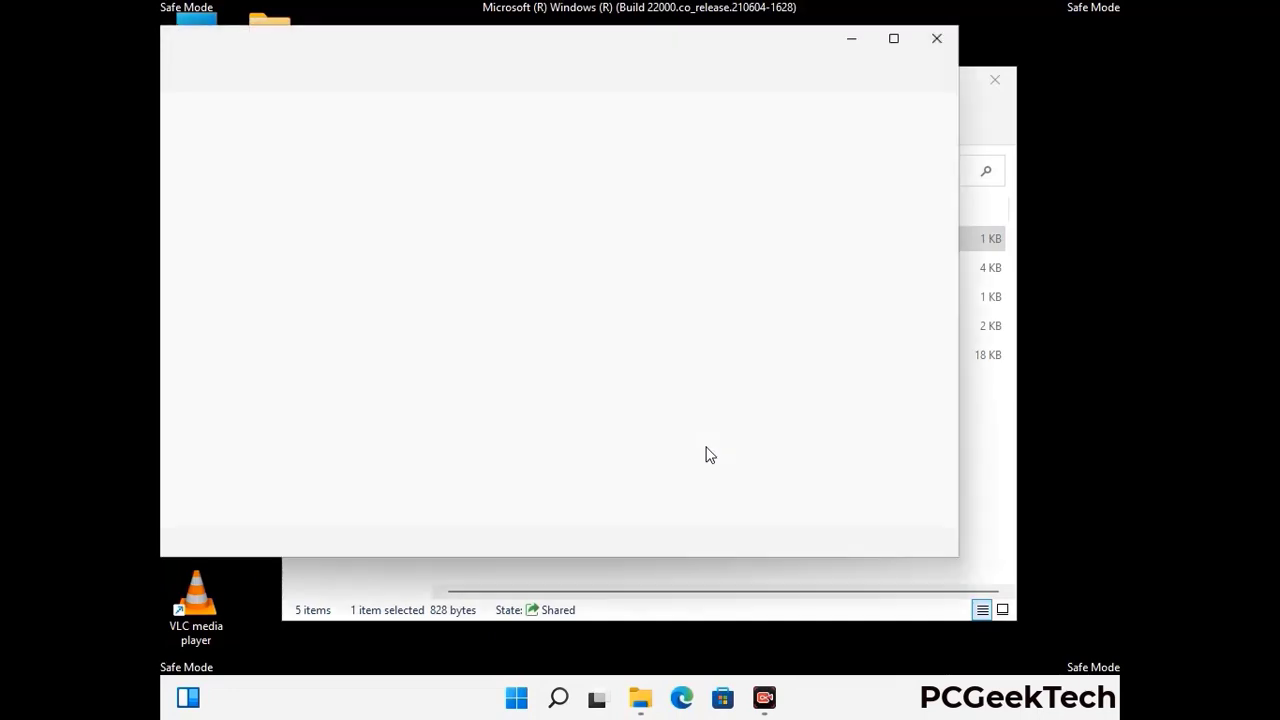
drag(486, 64, 668, 57)
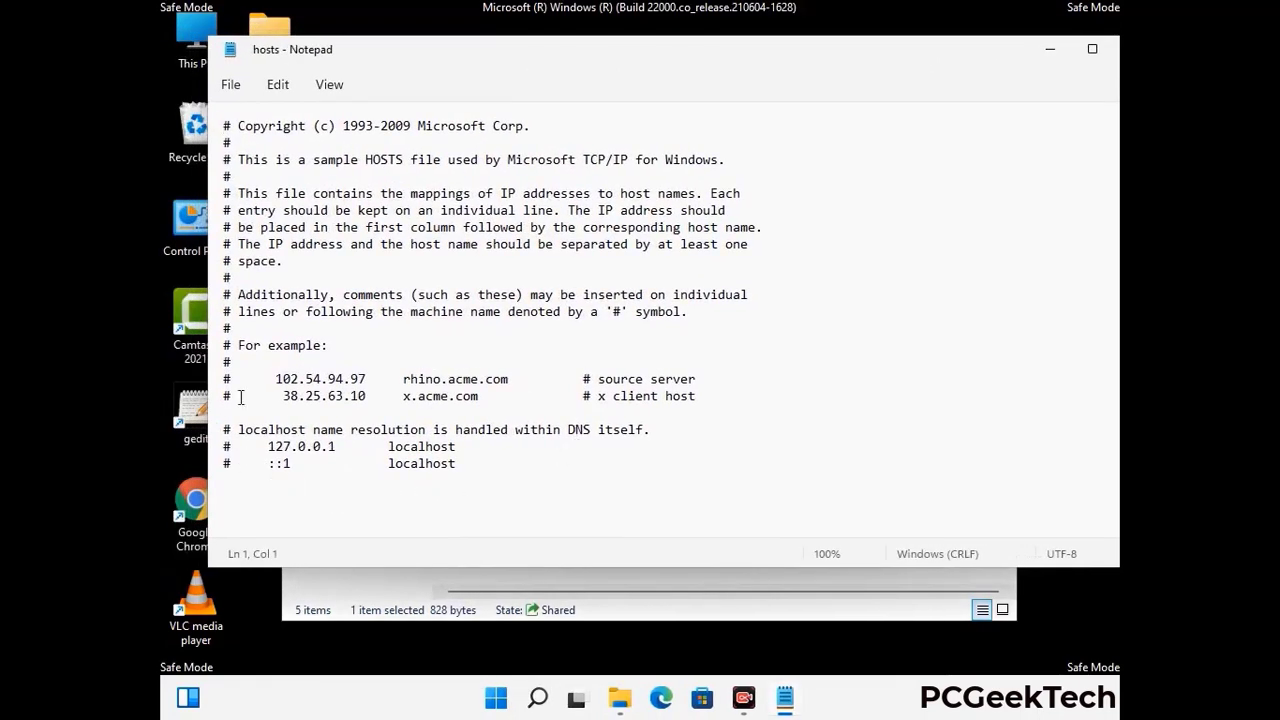
Add two line breaks after the final ::1 localhost line of the hosts file and save it.
click(480, 470)
key(Return)
scroll(230, 465, down, 1)
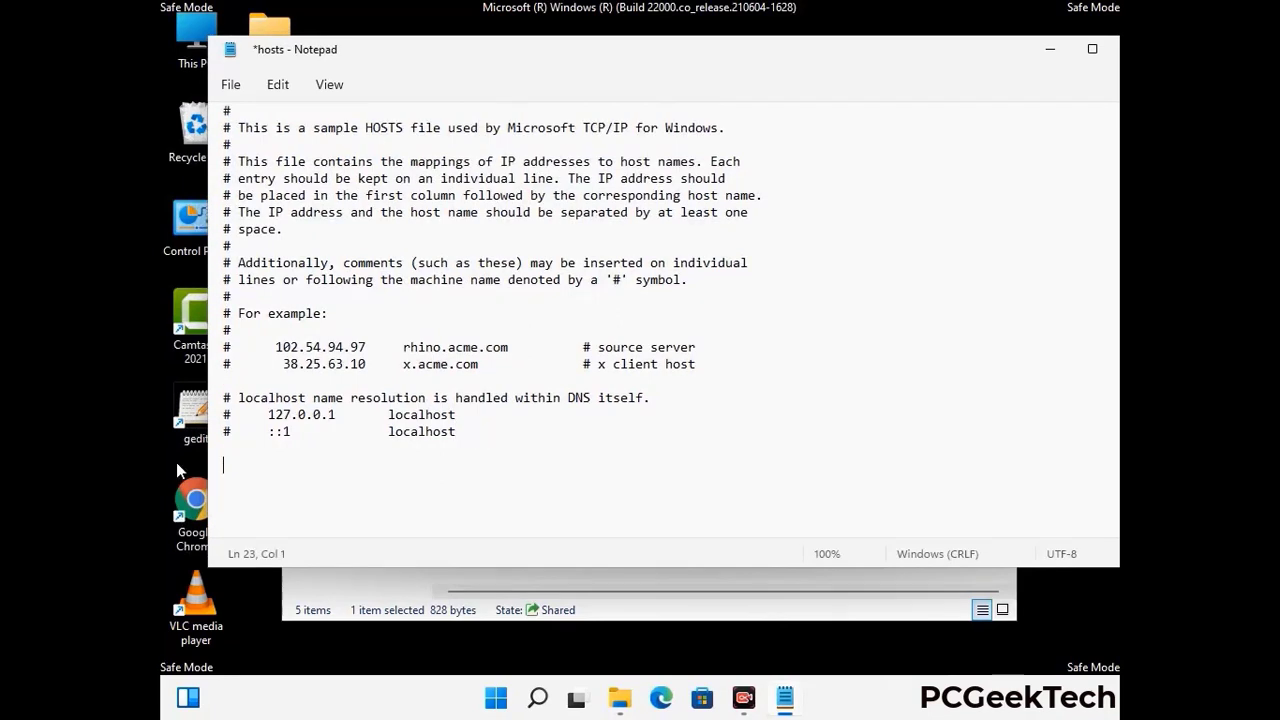
click(231, 87)
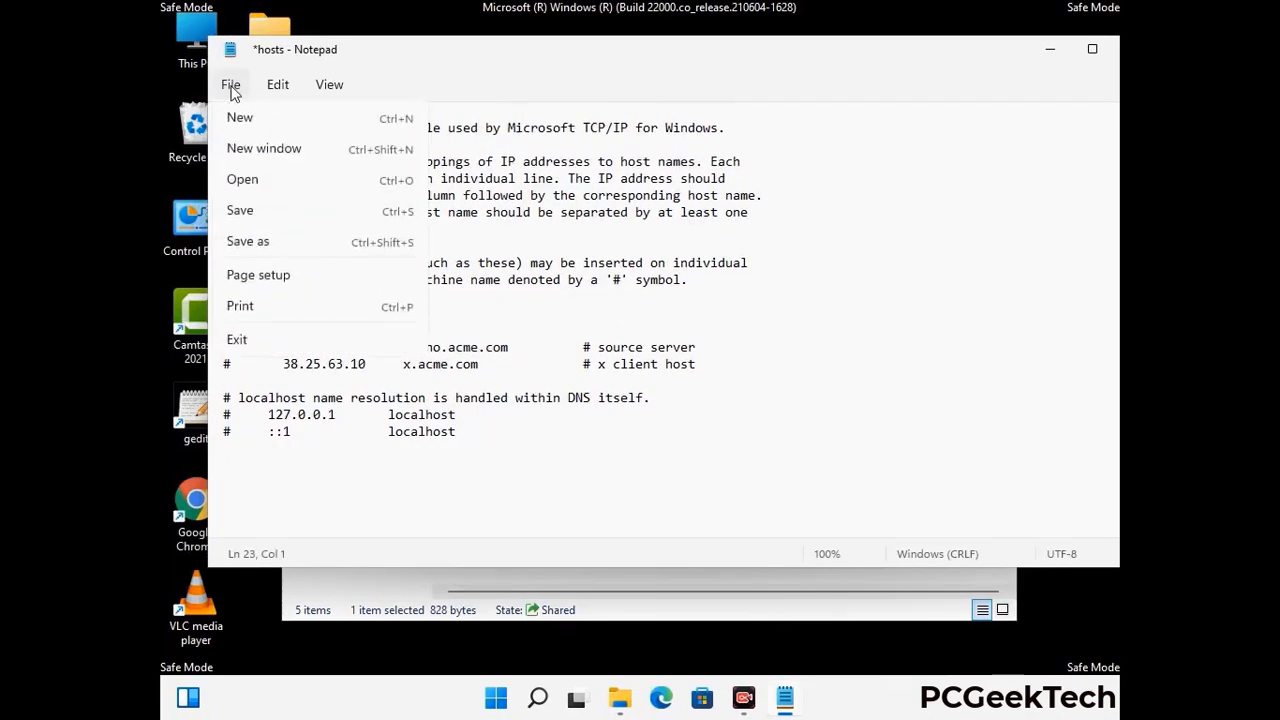
click(240, 212)
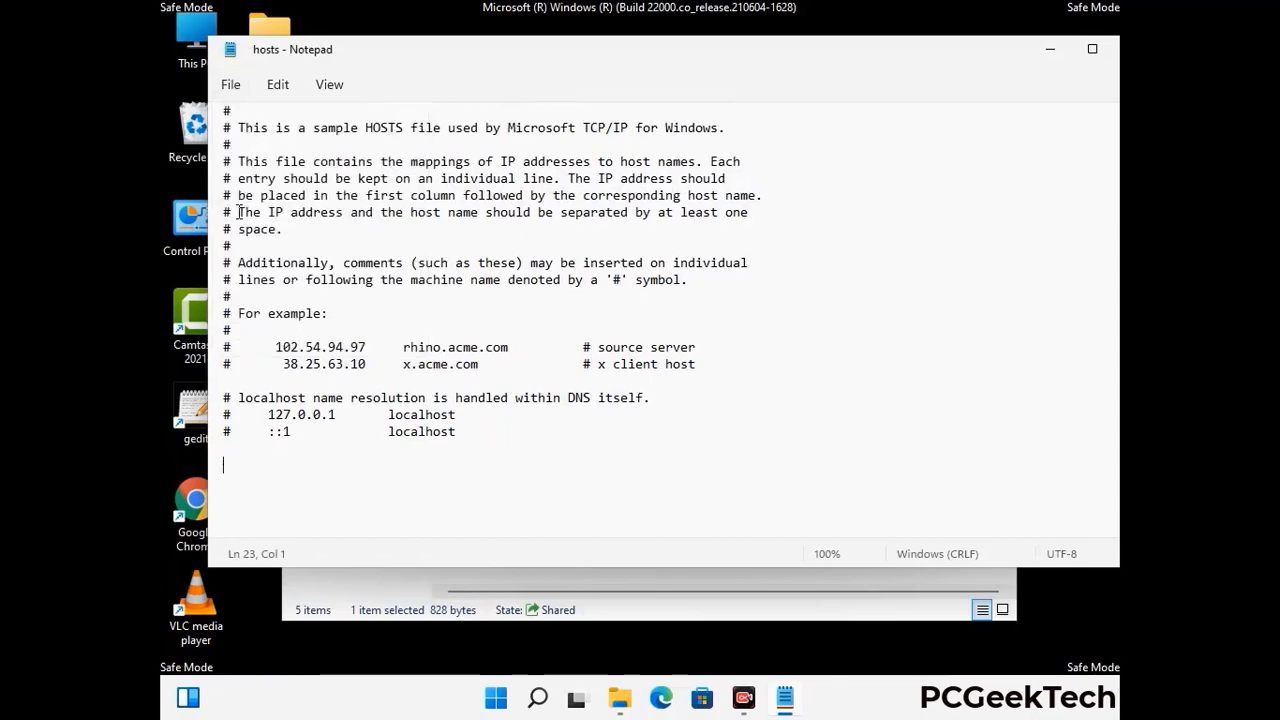
Close the hosts file and the etc folder window.
drag(966, 60, 820, 62)
click(987, 55)
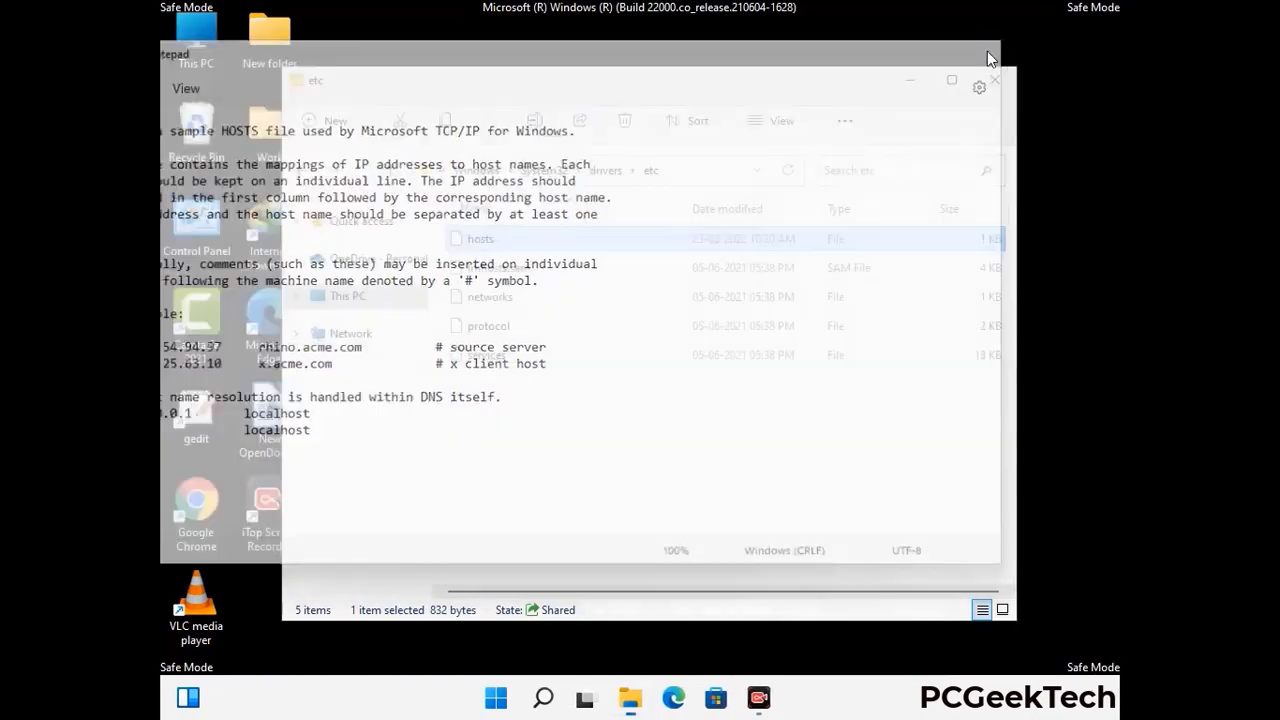
click(997, 76)
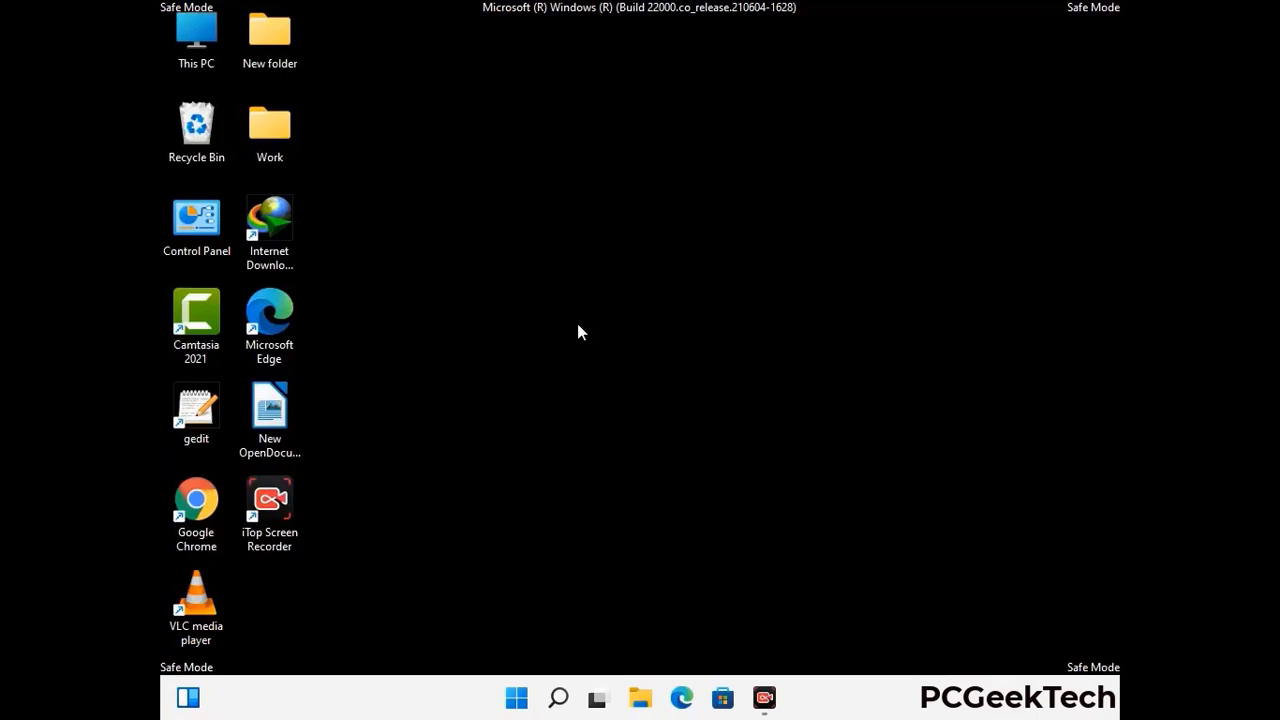
Open the AppData Roaming folder by running %appdata% and look through its subfolders.
key(super+r)
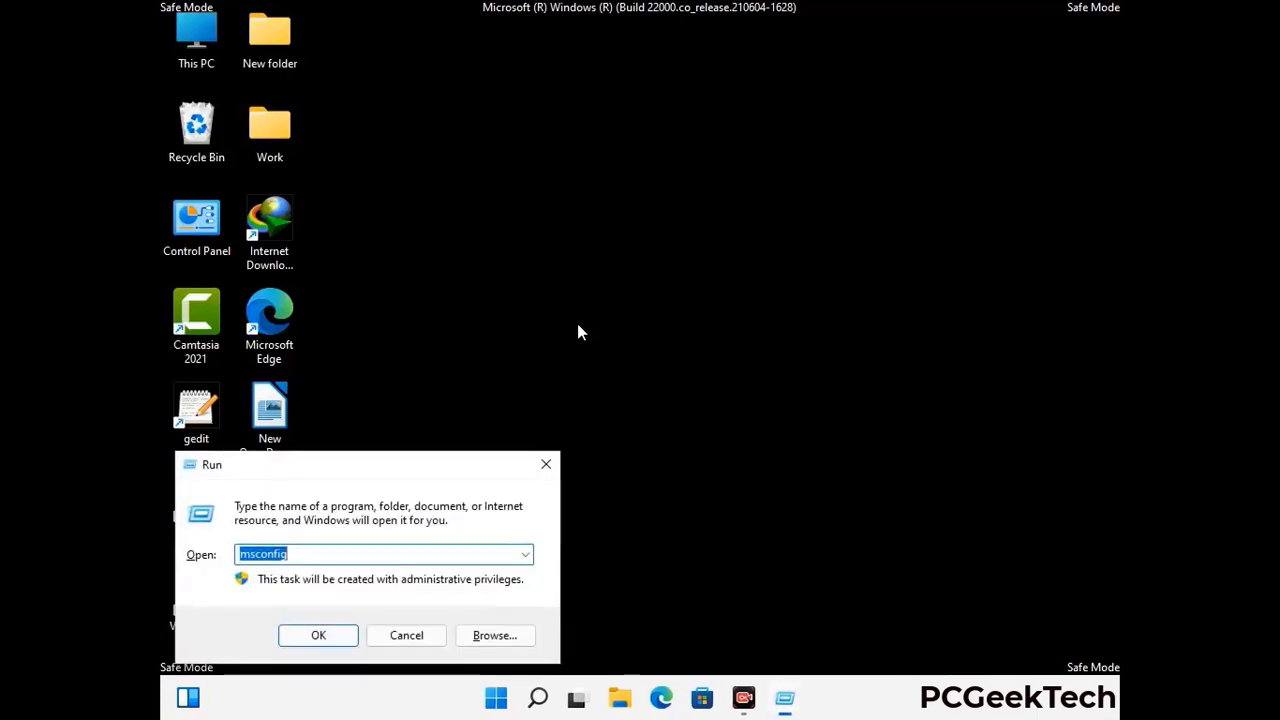
drag(366, 457, 596, 199)
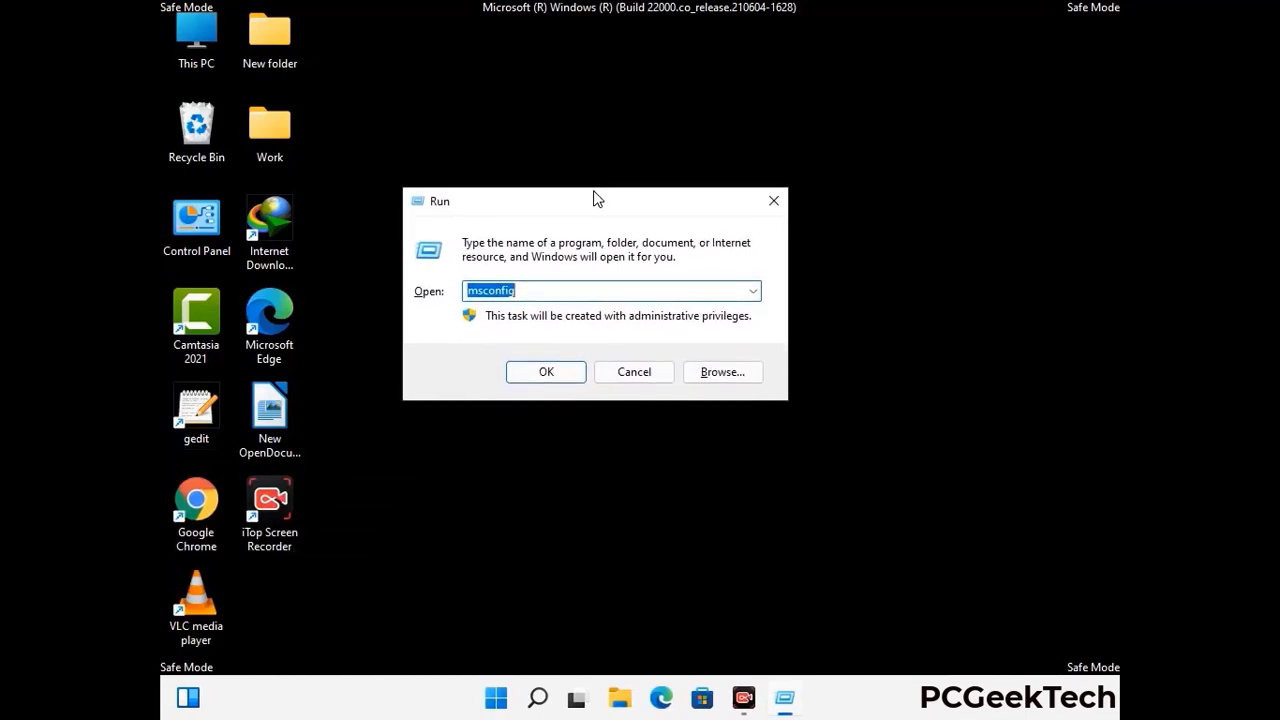
text(%)
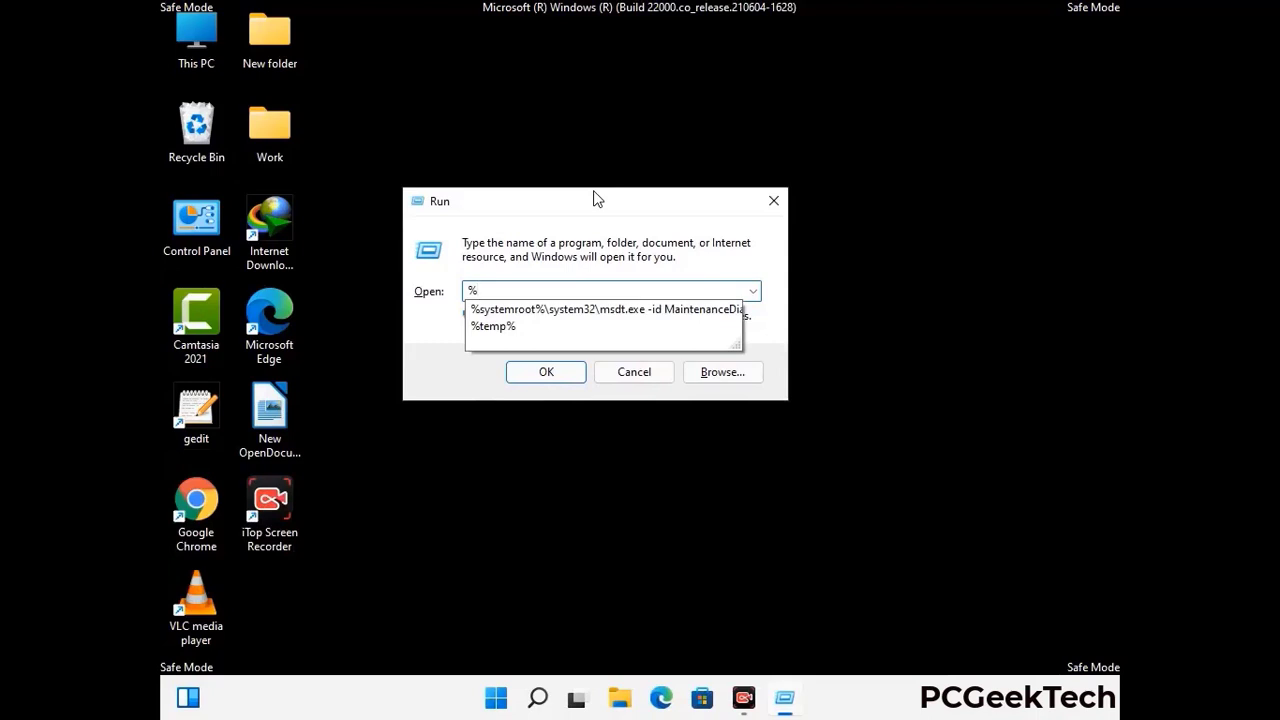
text(appdata%)
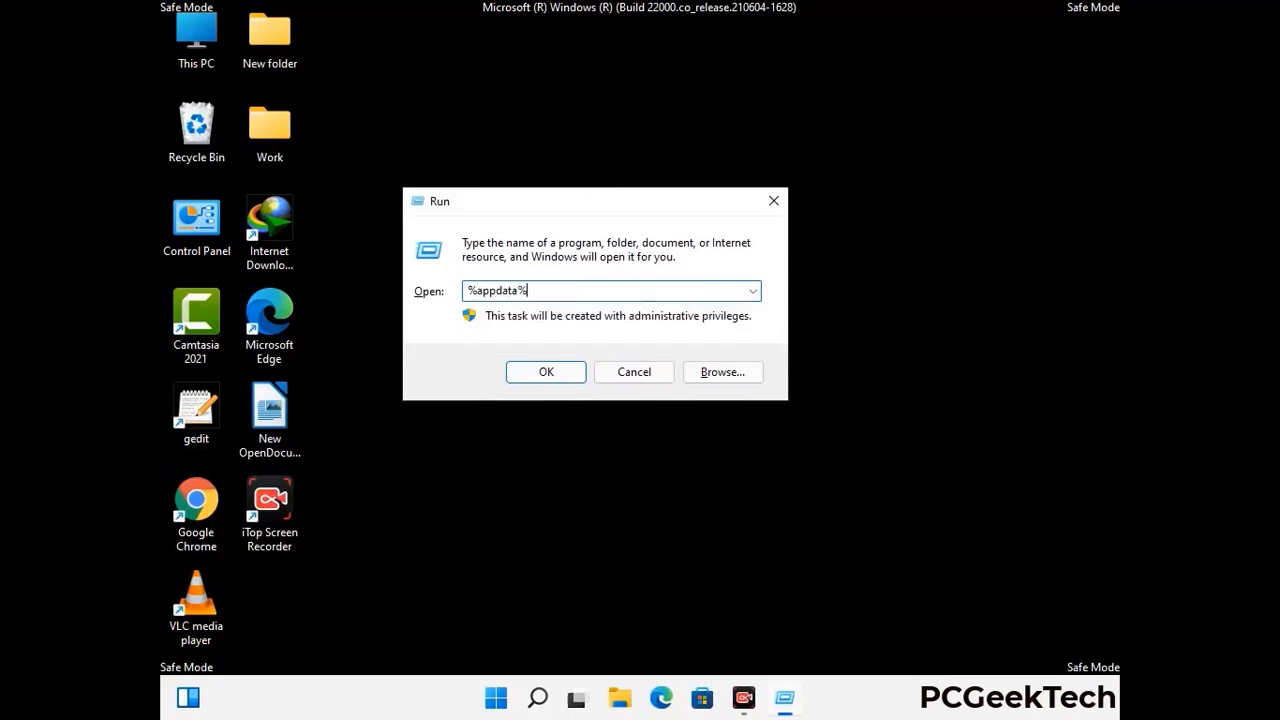
key(Return)
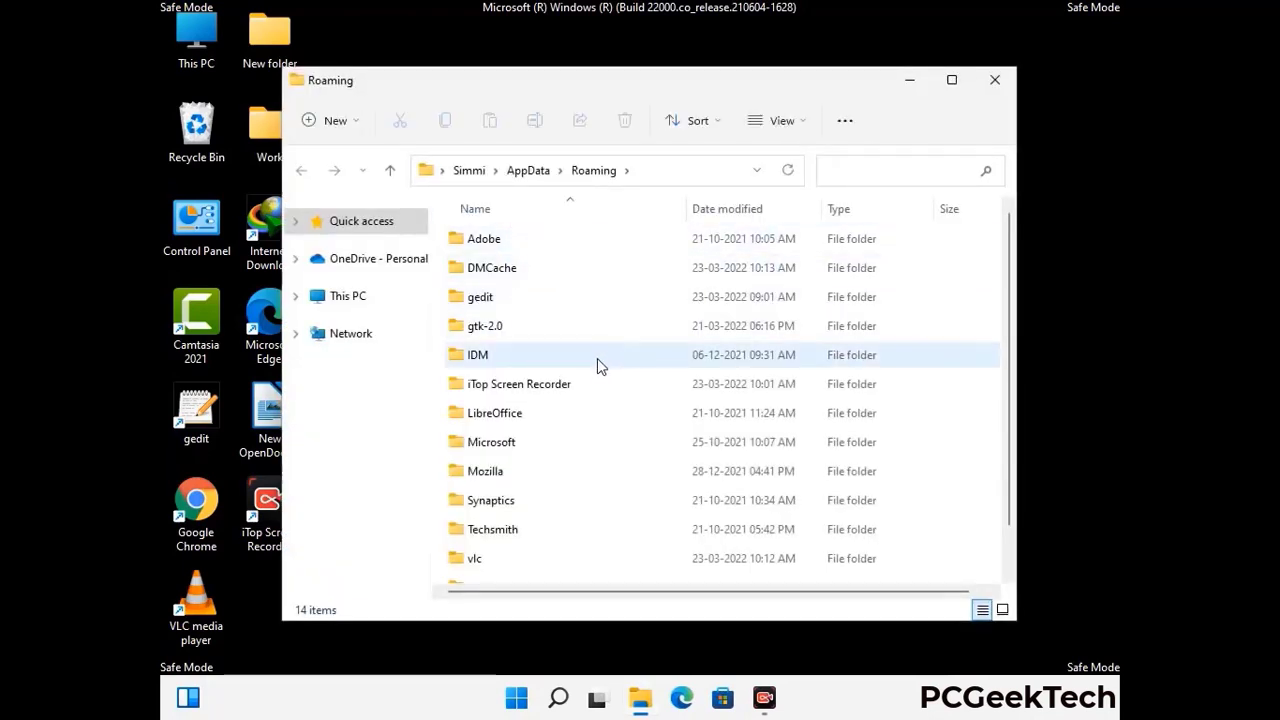
scroll(600, 380, down, 1)
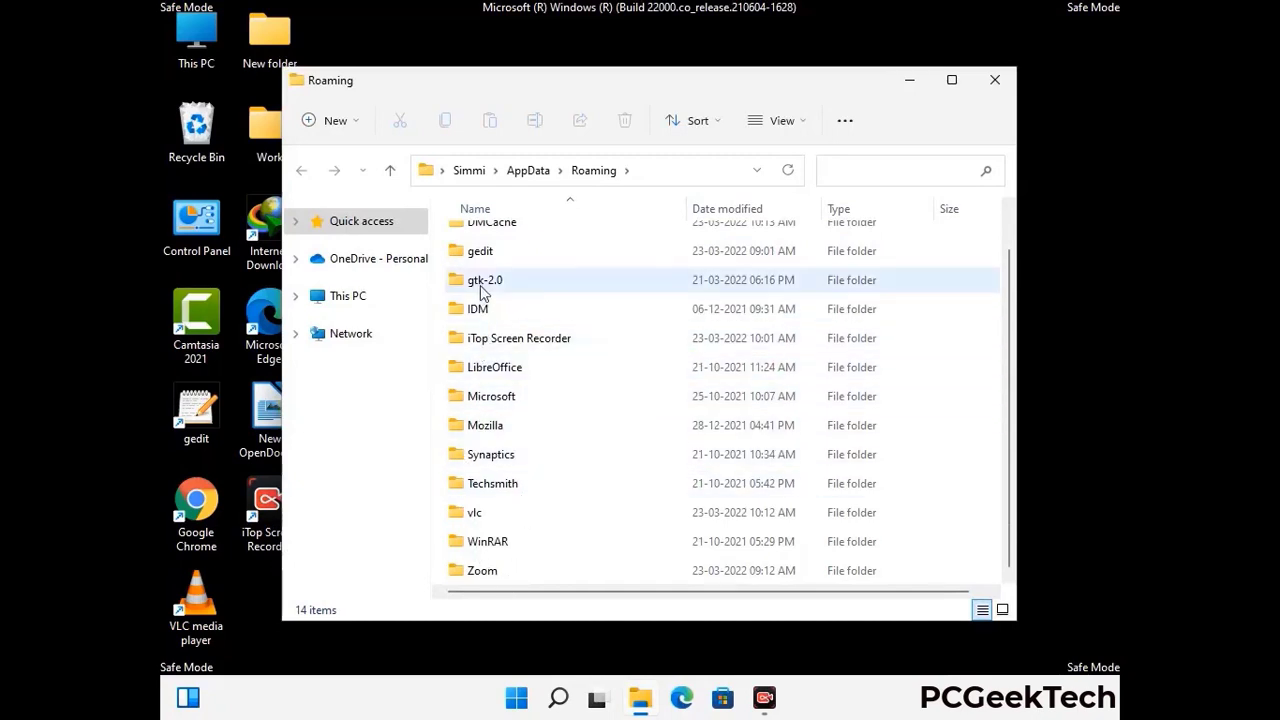
Delete the Zoom folder from the AppData Roaming folder and close the folder window.
scroll(480, 315, up, 1)
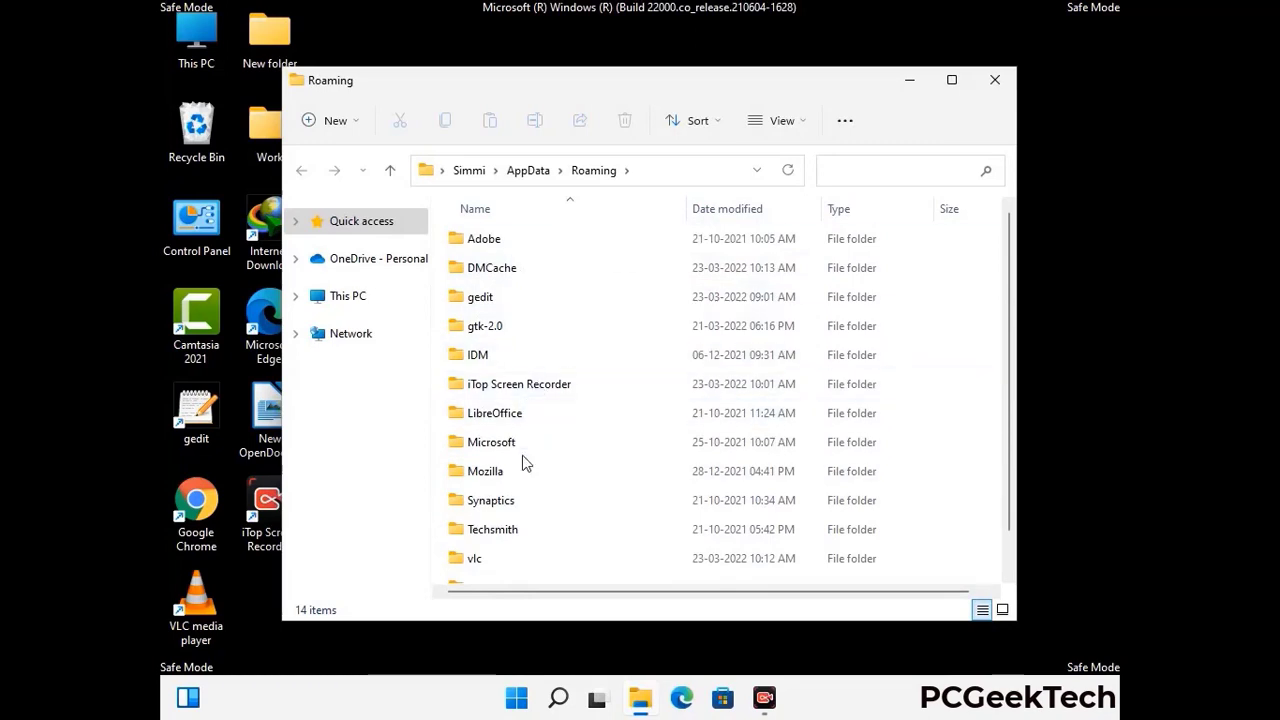
scroll(523, 466, down, 1)
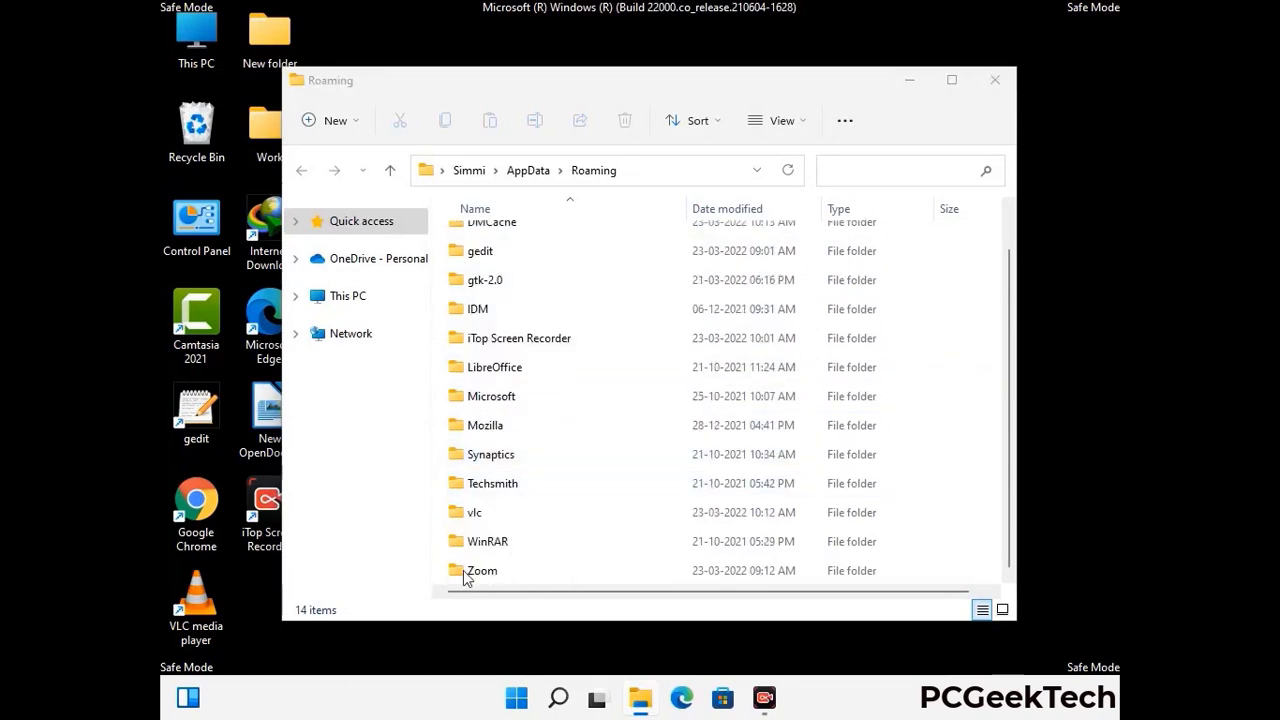
click(716, 566)
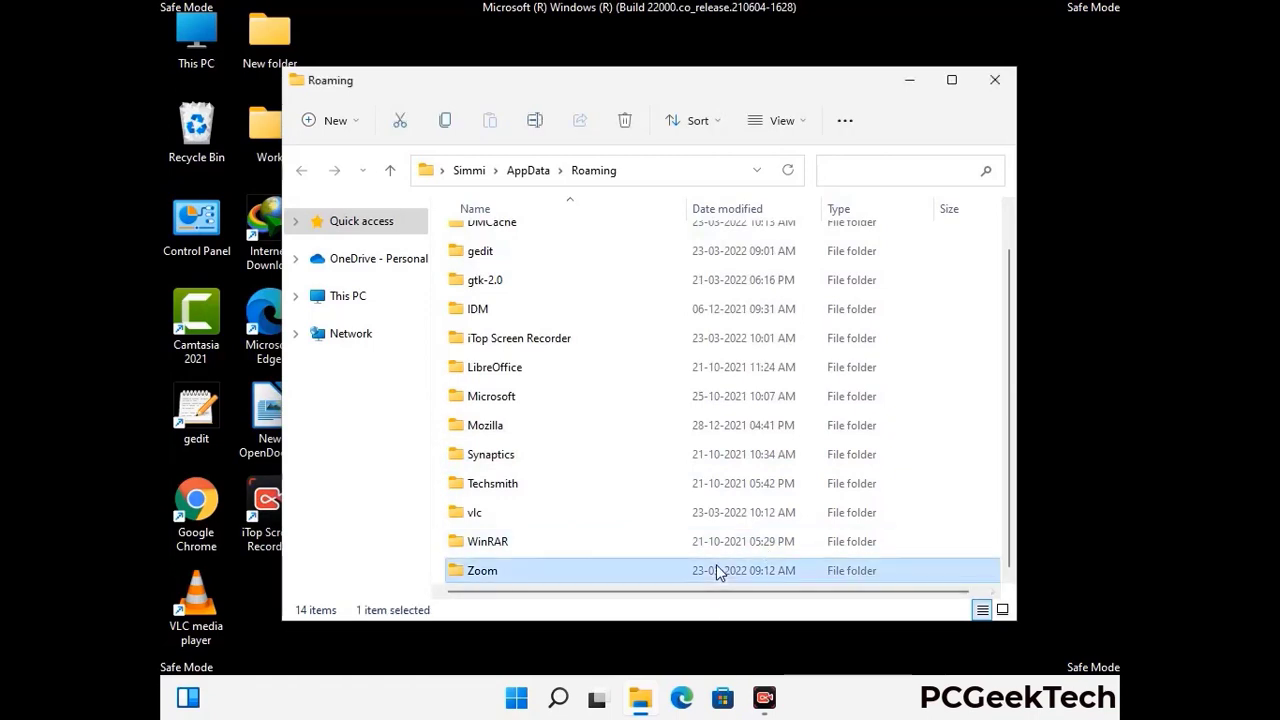
click(633, 127)
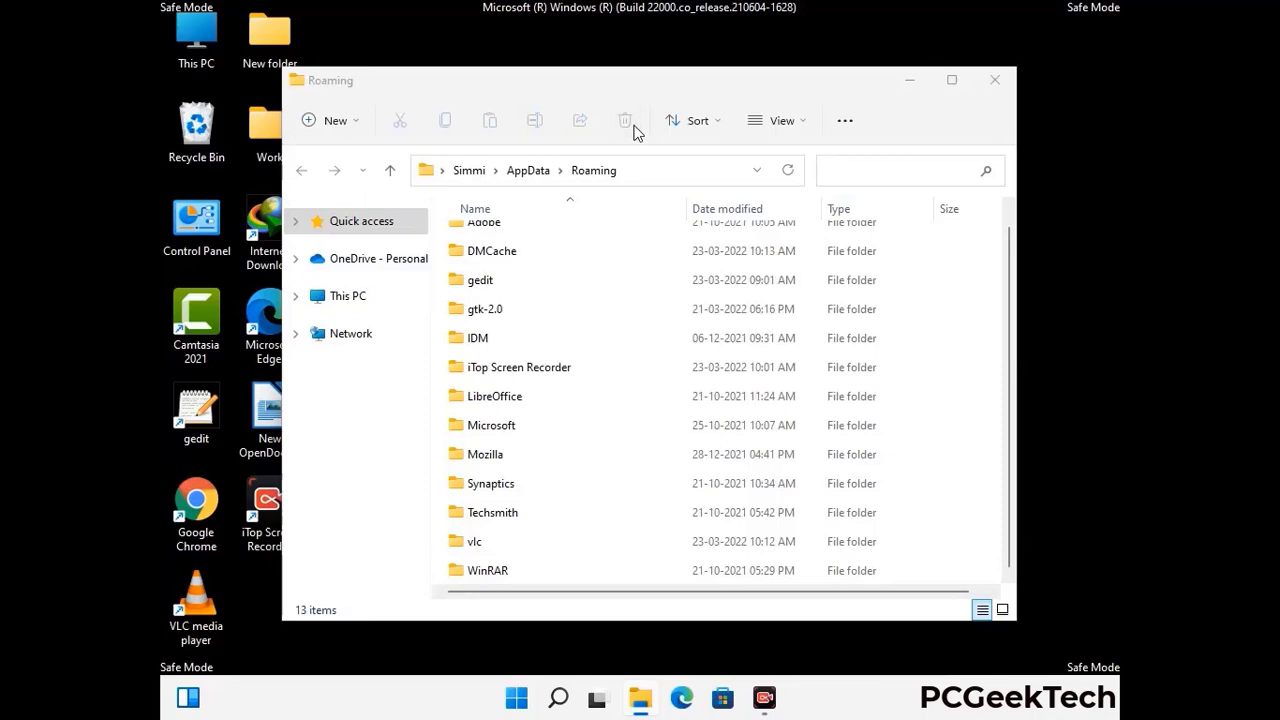
click(993, 83)
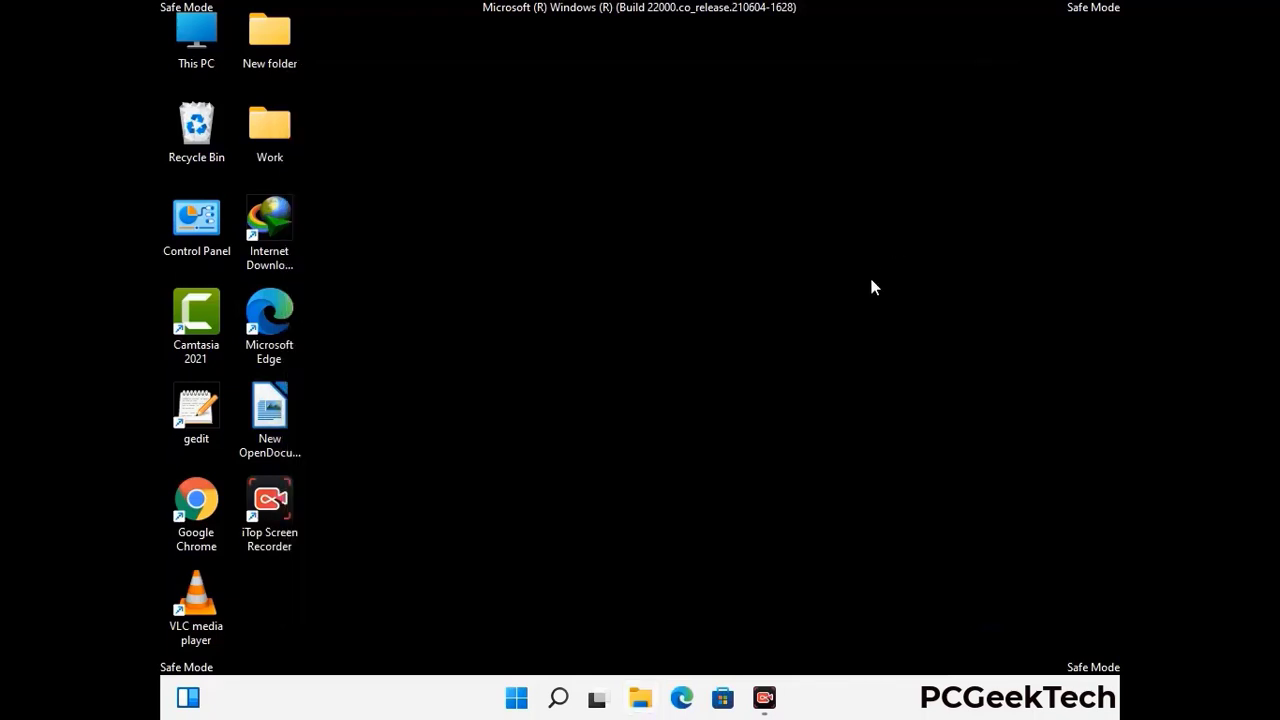
Open the AppData Local folder by running %LocalAppData%.
key(super+r)
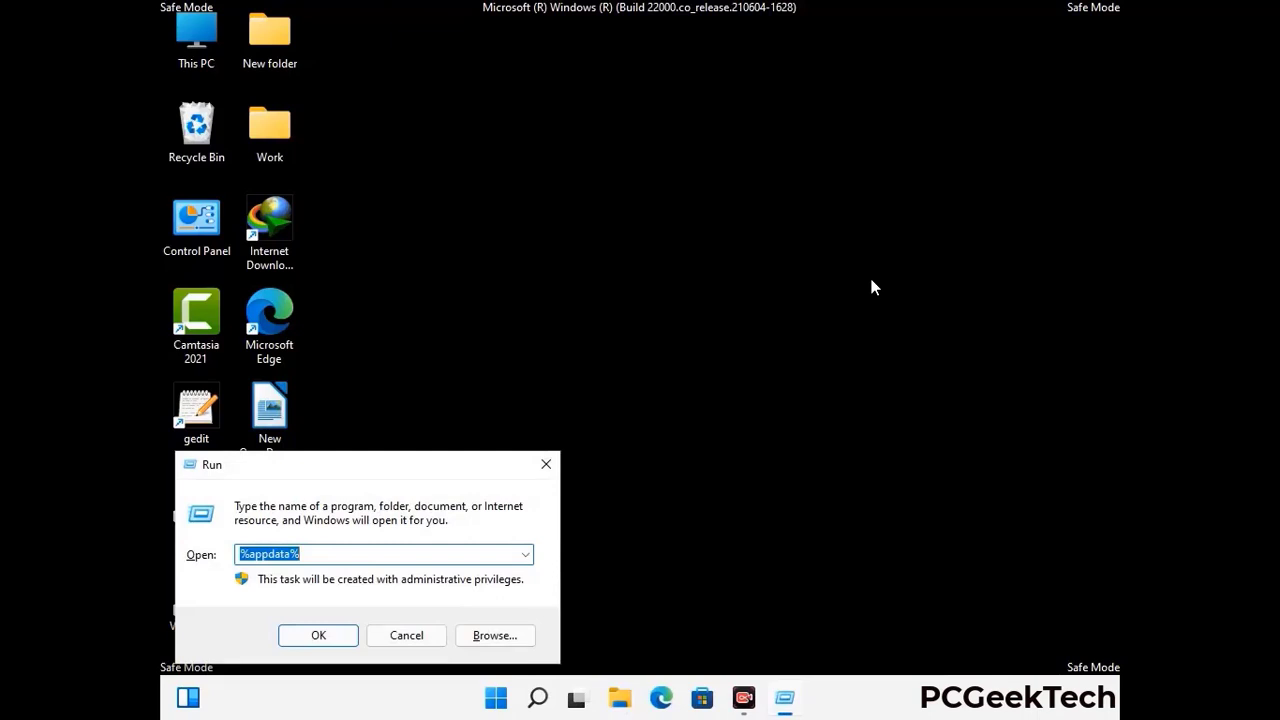
drag(400, 478, 671, 253)
text(%Local)
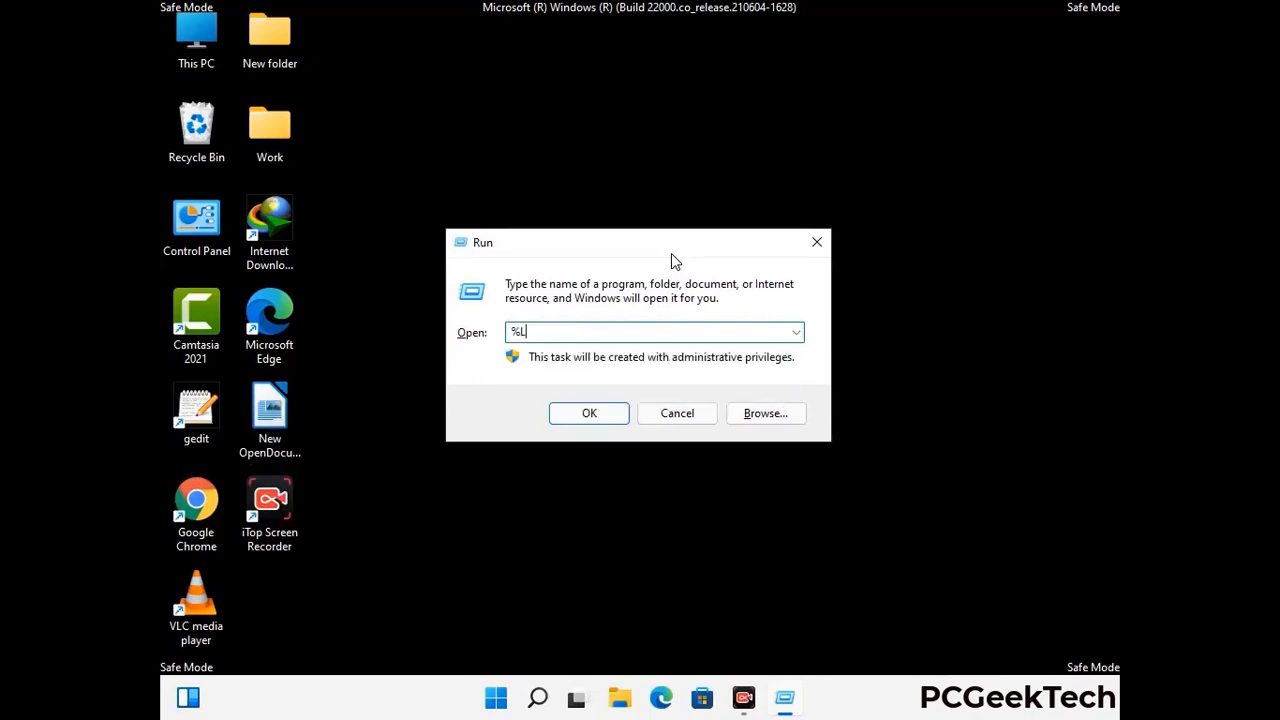
text(App)
key(Return)
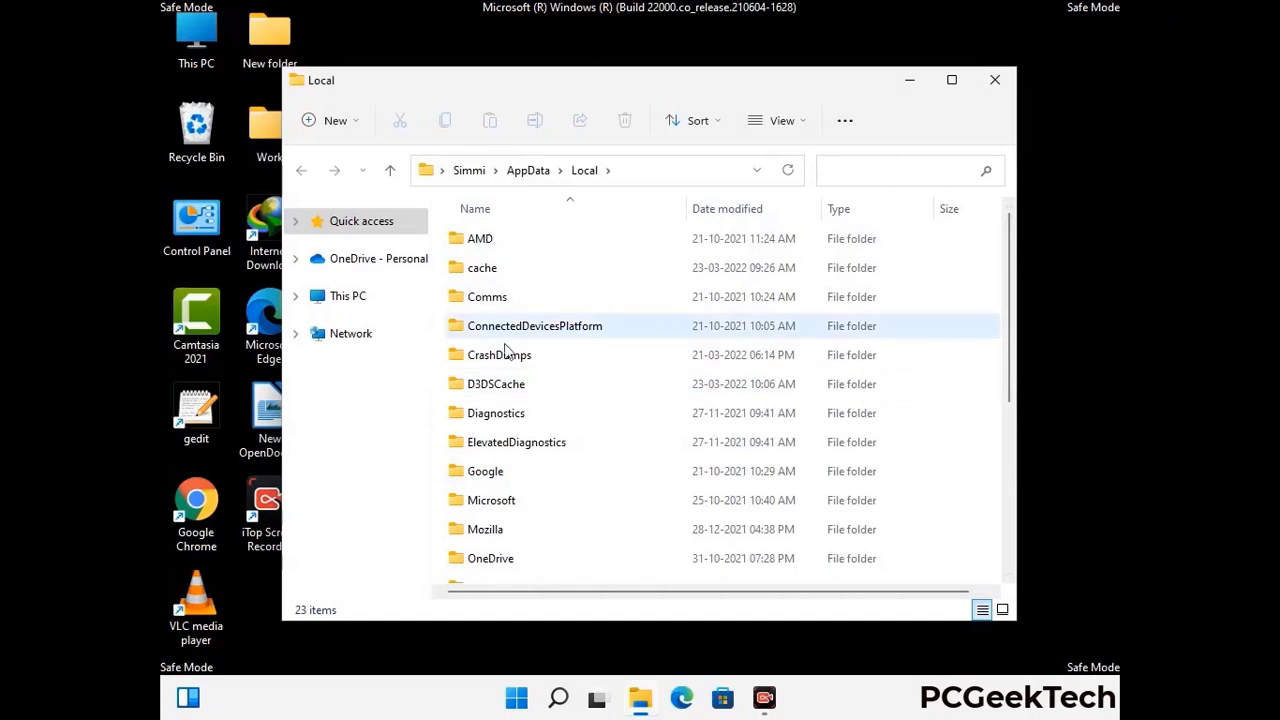
Delete the Mozilla folder from the AppData Local folder and close the folder window.
scroll(537, 449, down, 1)
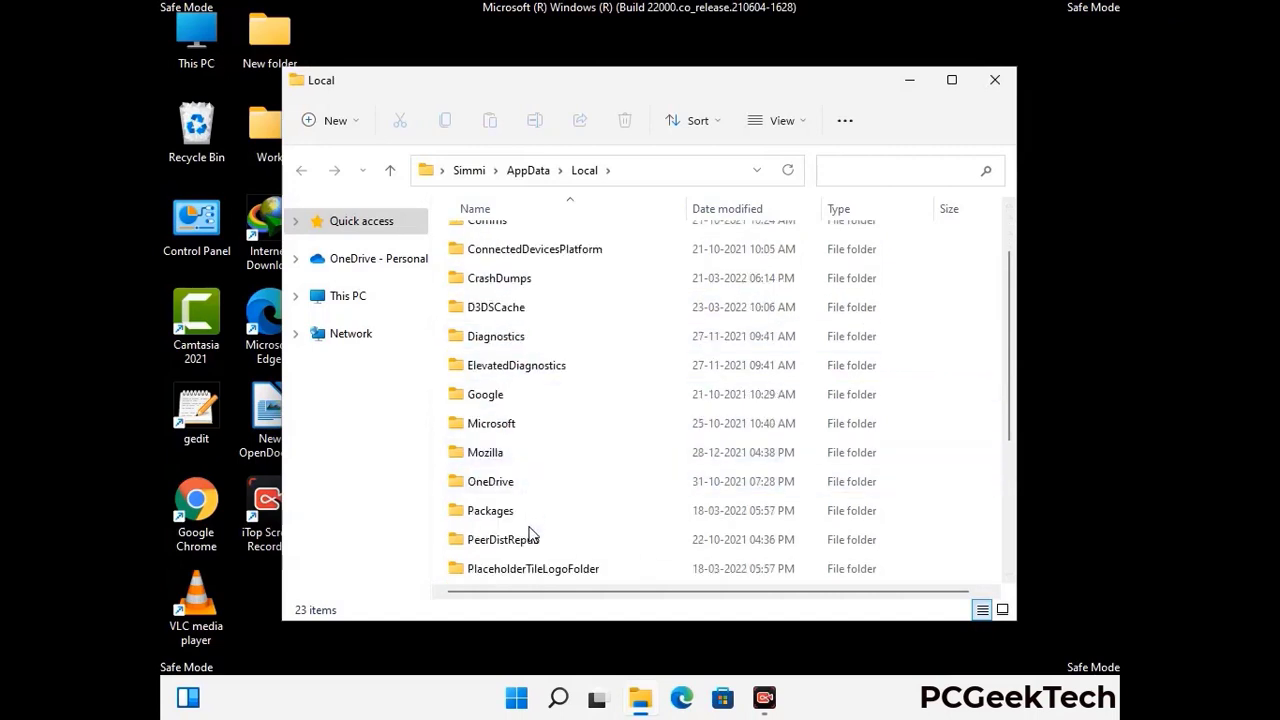
click(500, 457)
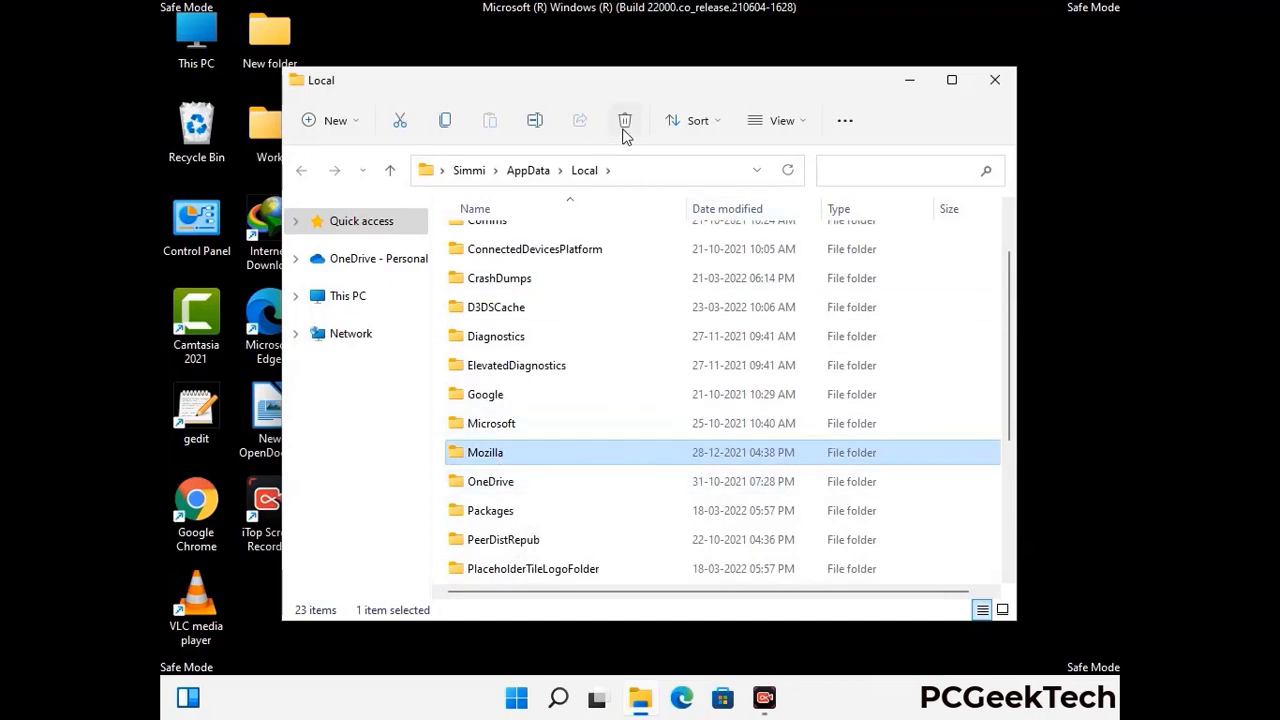
key(Tab)
click(623, 128)
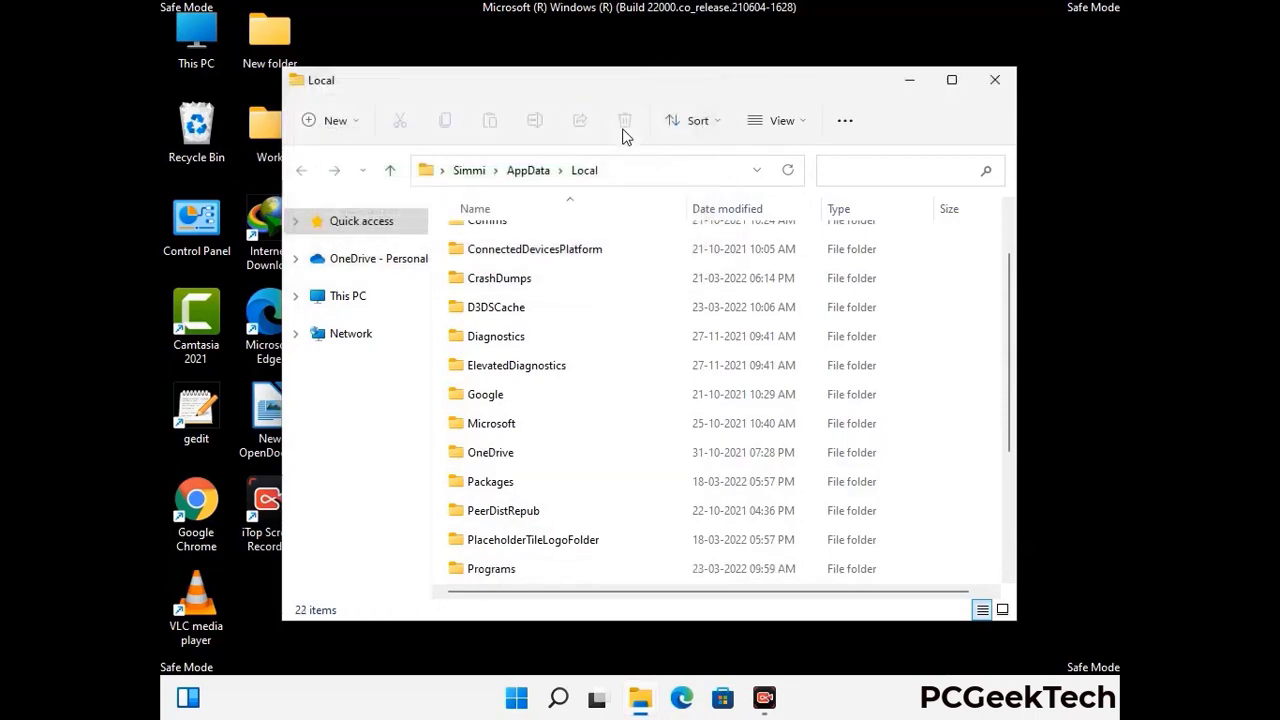
click(995, 84)
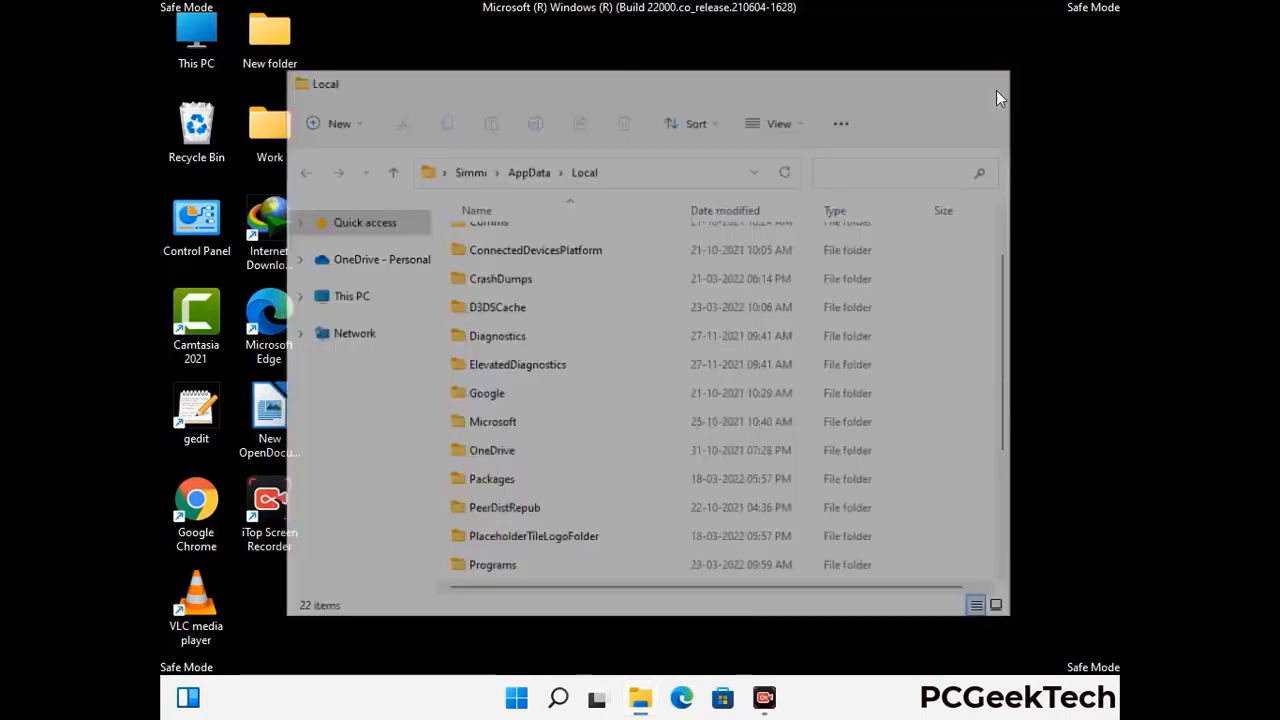
Open the ProgramData folder on the C: drive by running %ProgramData%.
key(super+r)
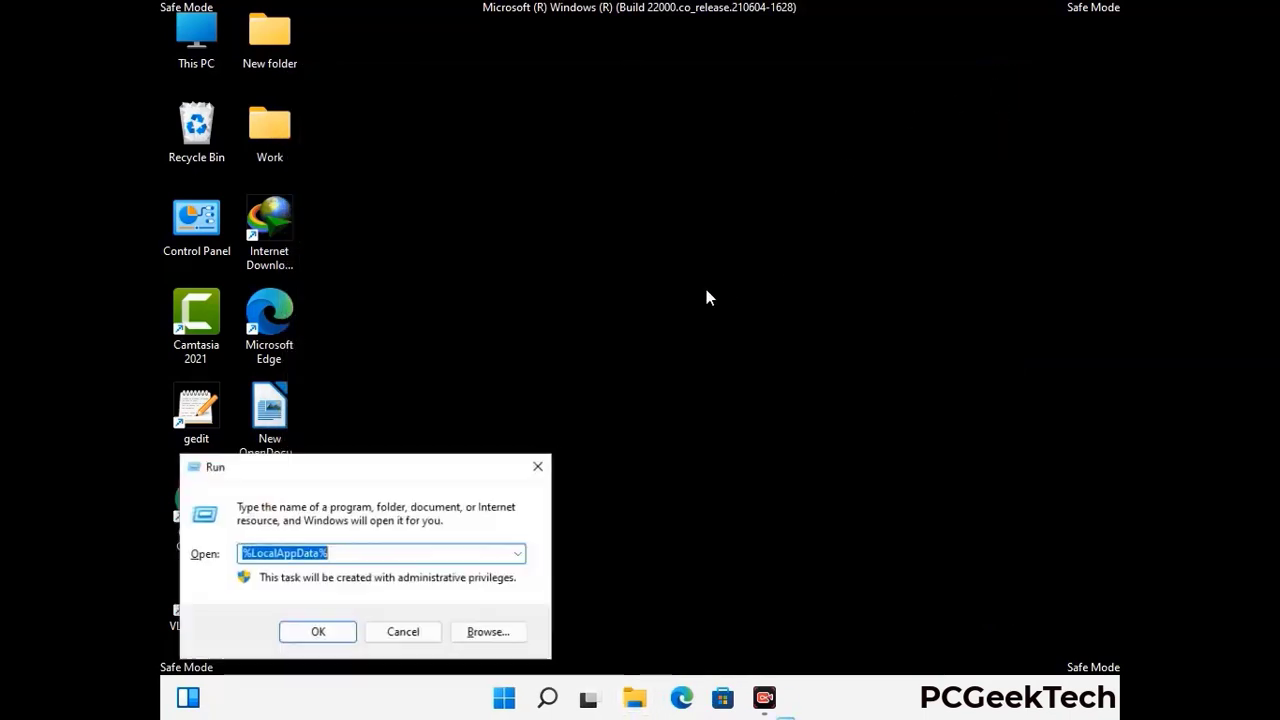
drag(325, 473, 585, 263)
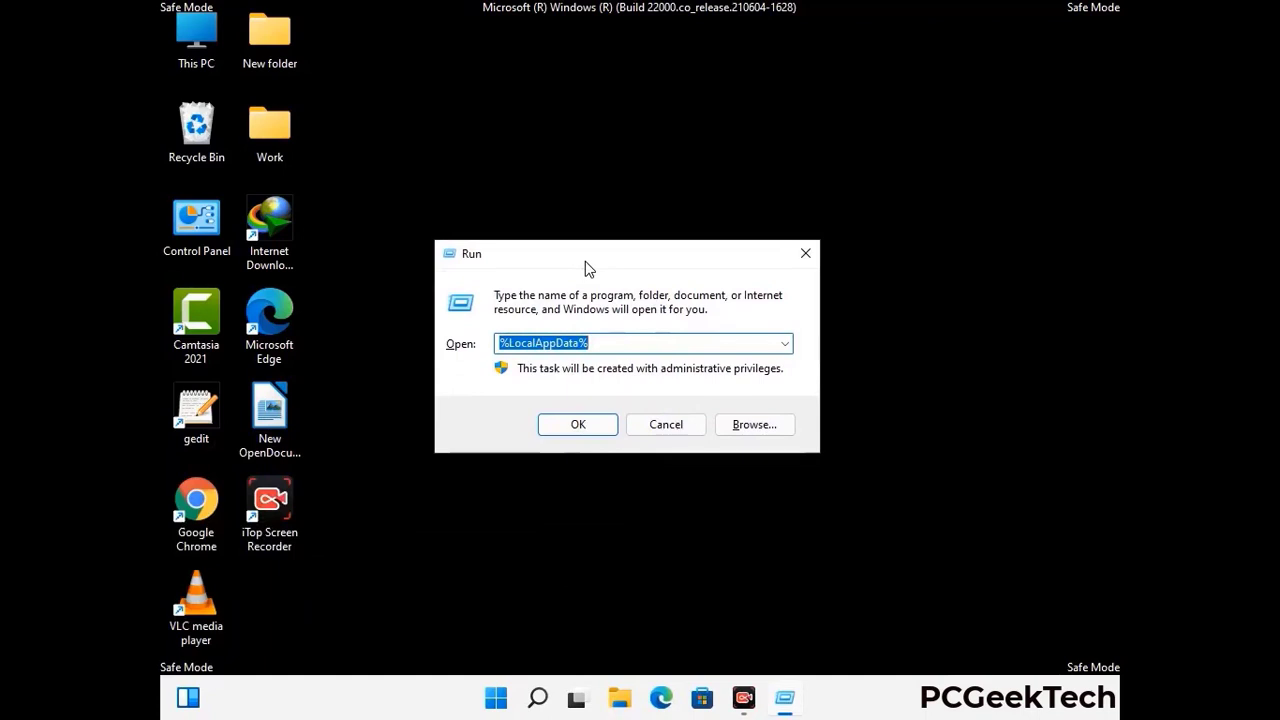
text(%)
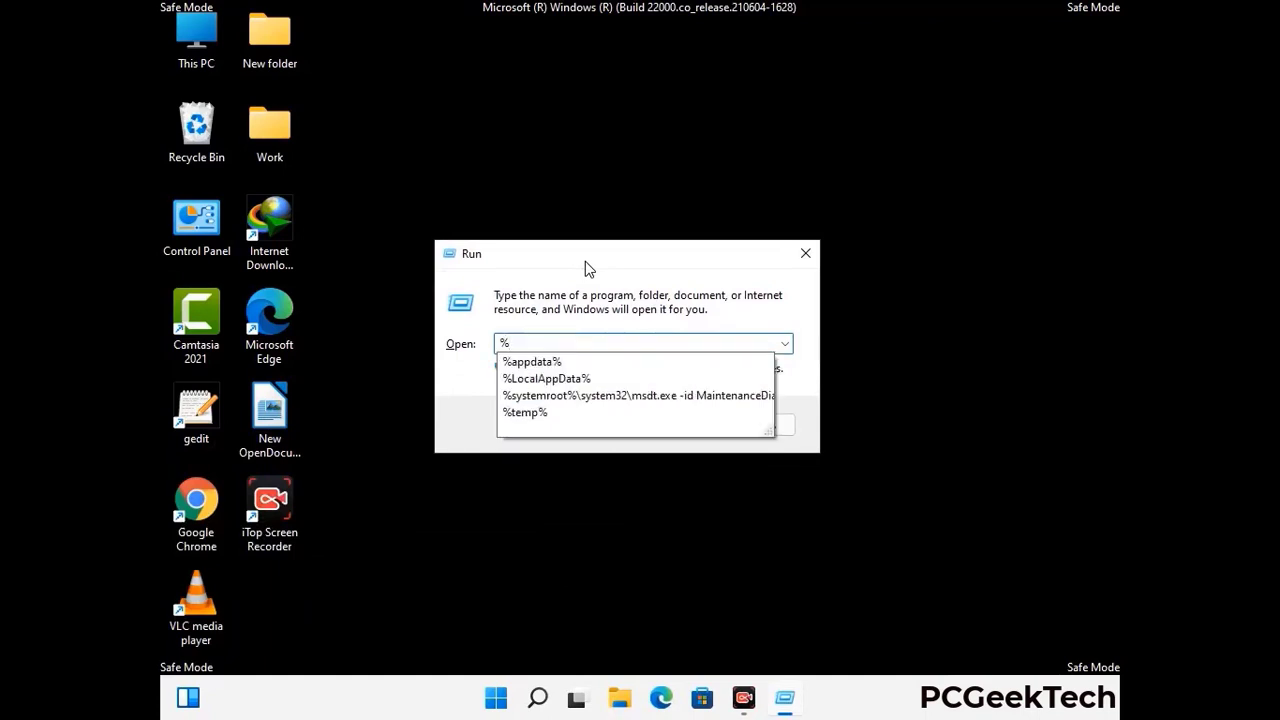
text(ProgramData%)
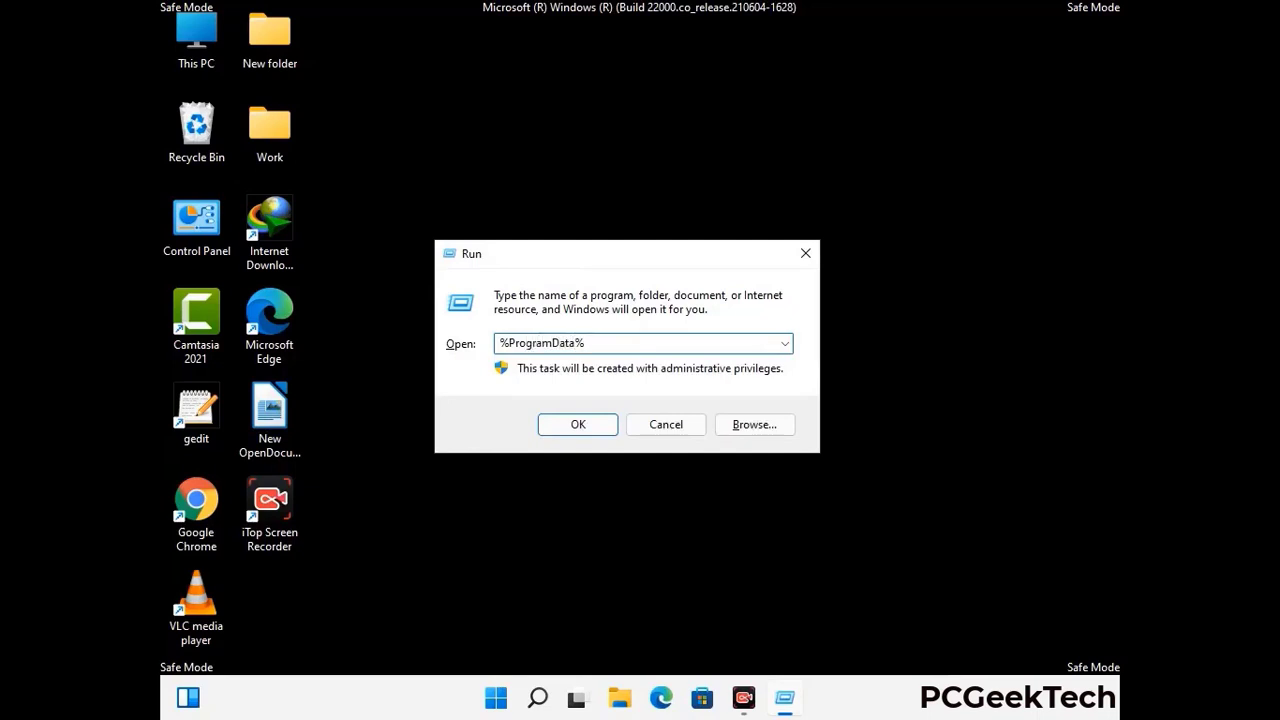
key(Return)
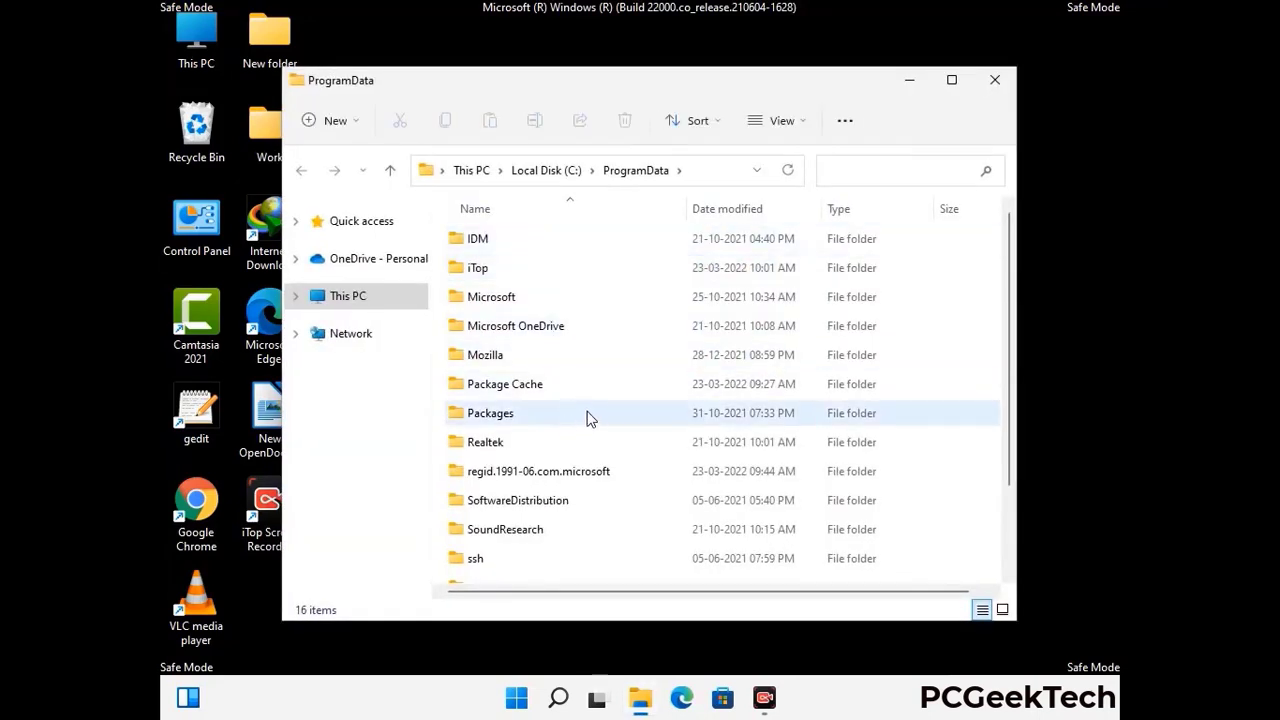
Delete the Mozilla folder from ProgramData and close the folder window.
scroll(588, 420, down, 1)
scroll(586, 445, down, 1)
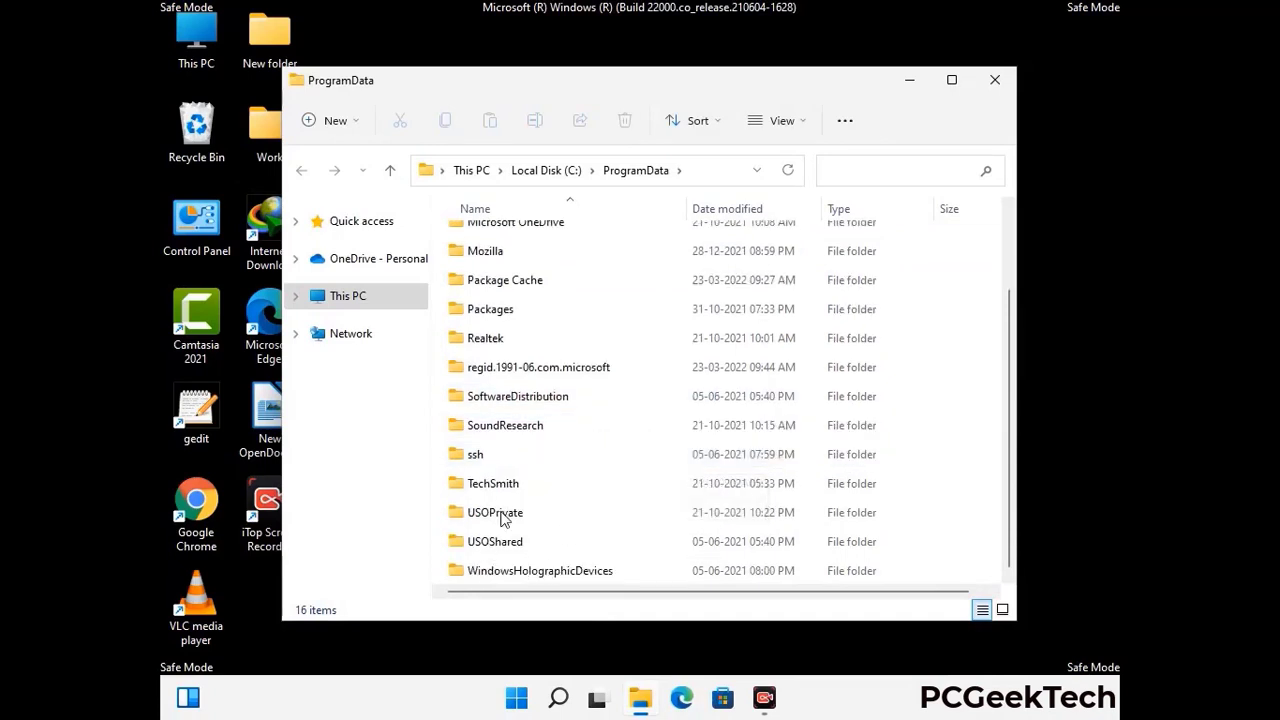
click(498, 251)
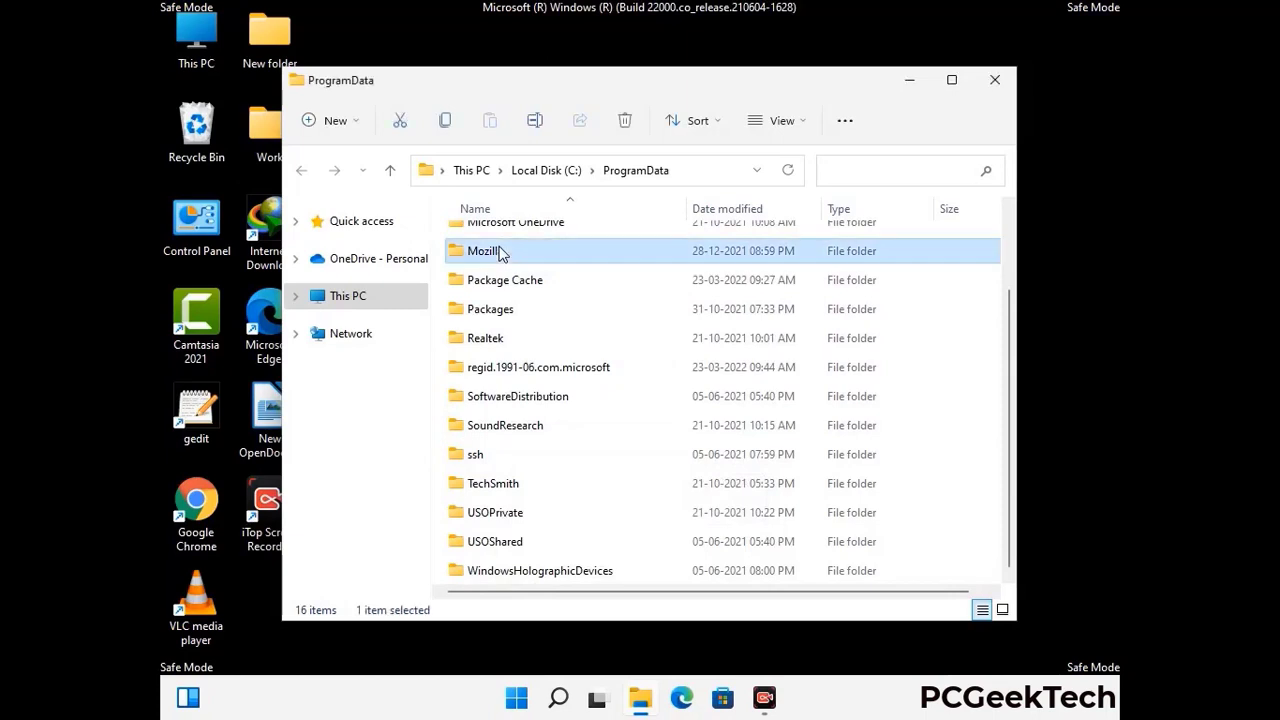
click(626, 121)
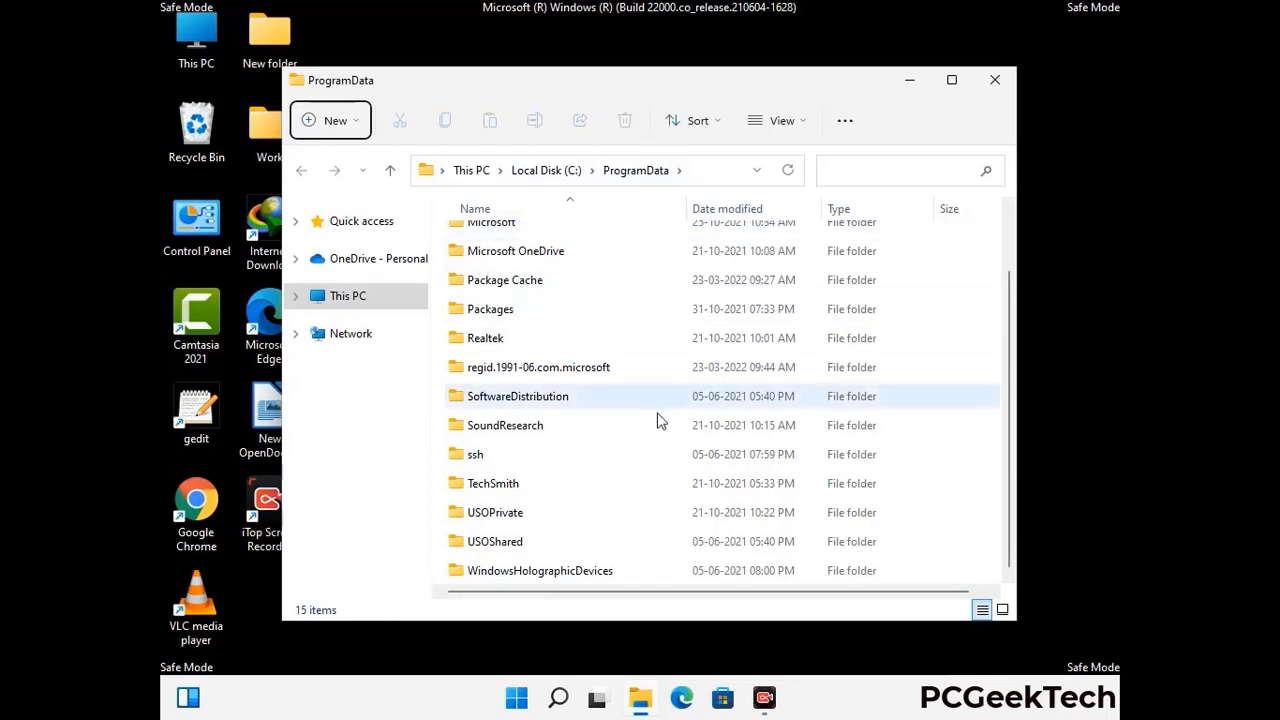
scroll(657, 423, up, 1)
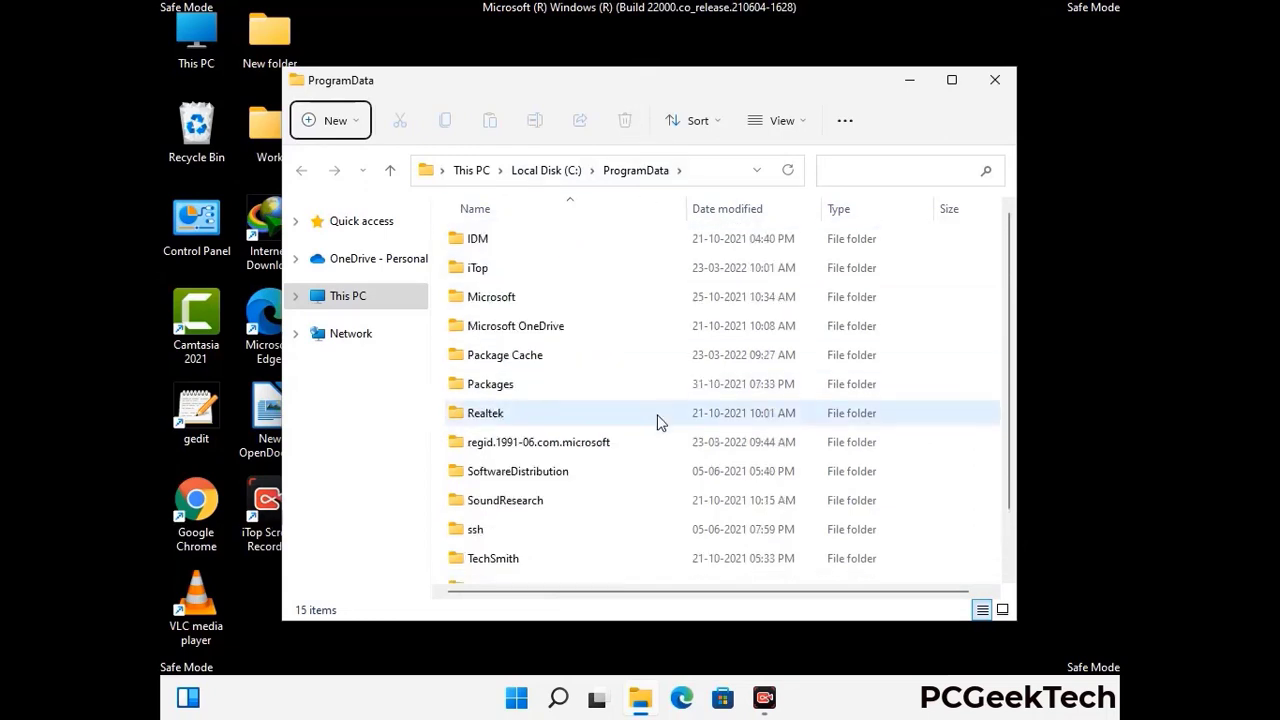
click(1003, 82)
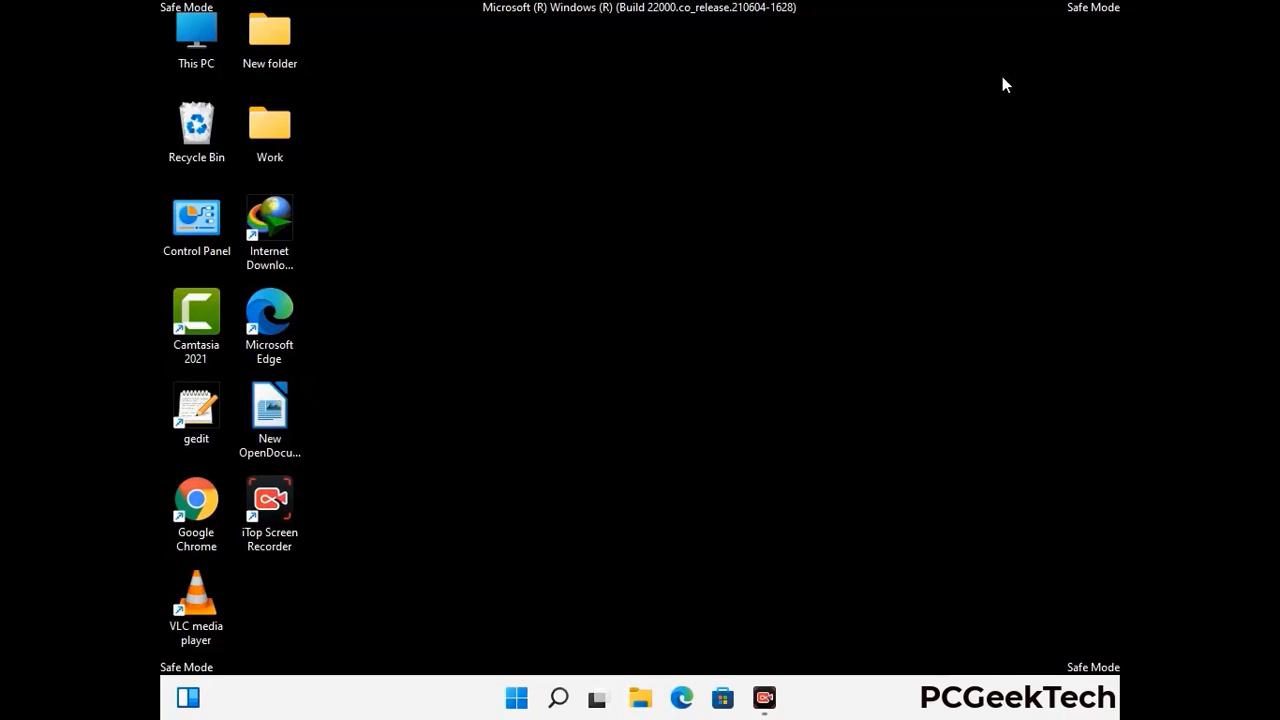
Open the Windows system folder on the C: drive by running %WinDir%.
key(super+r)
drag(420, 466, 668, 259)
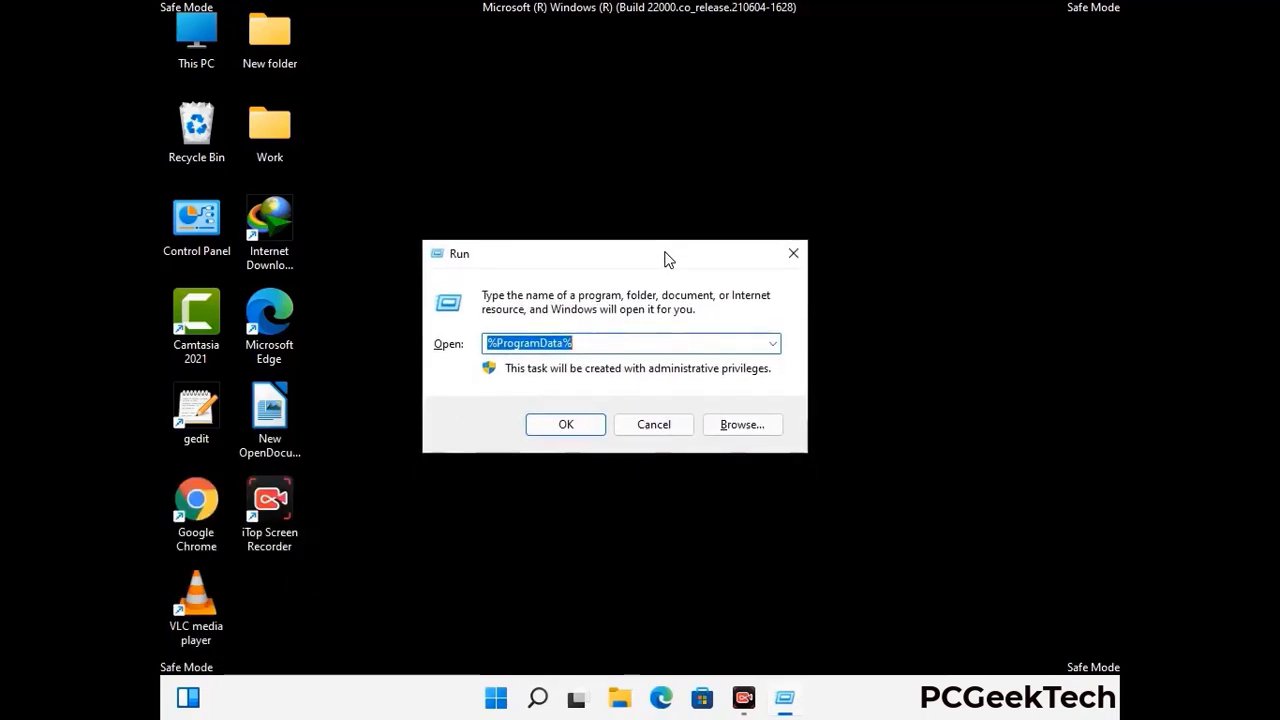
text(%Wi)
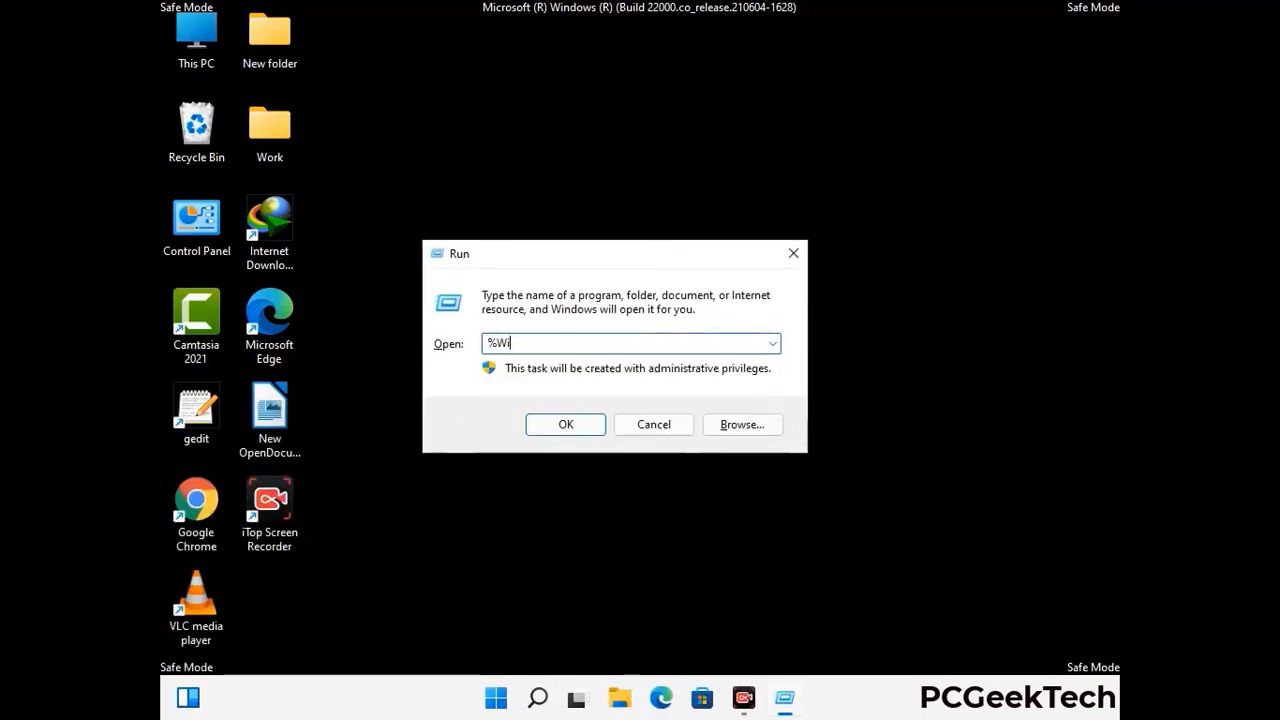
text(nDir%)
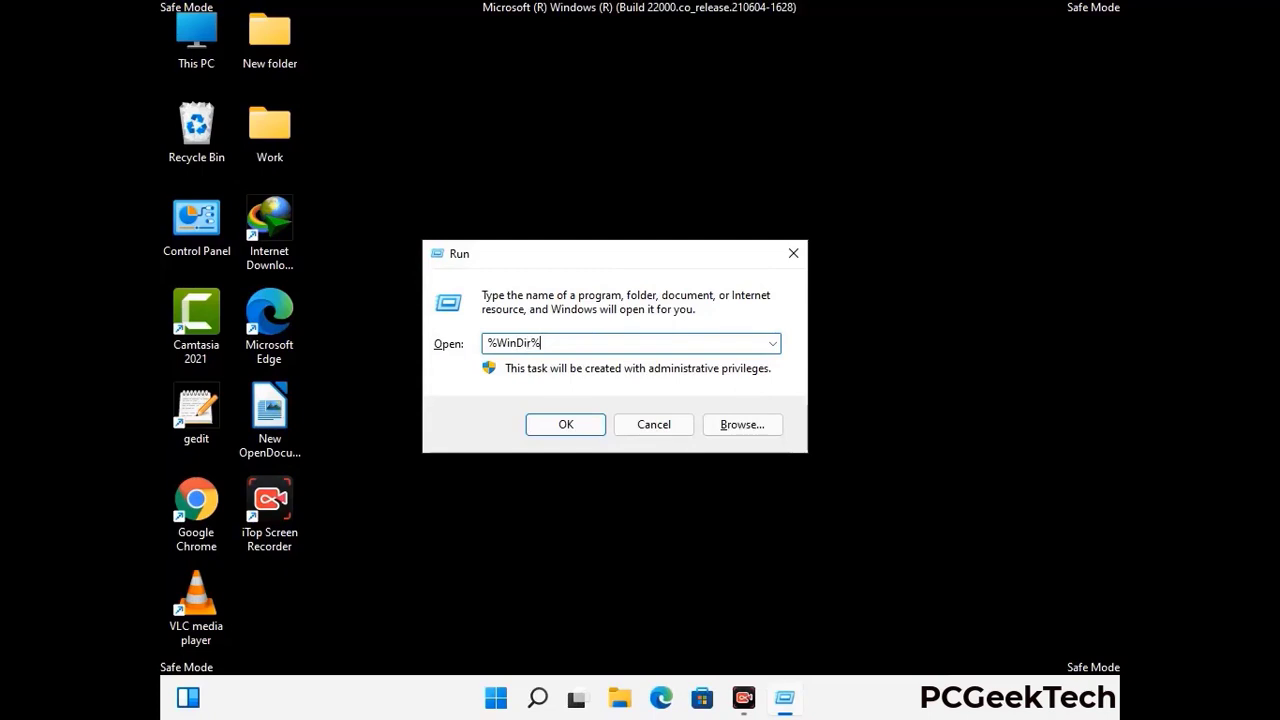
key(Return)
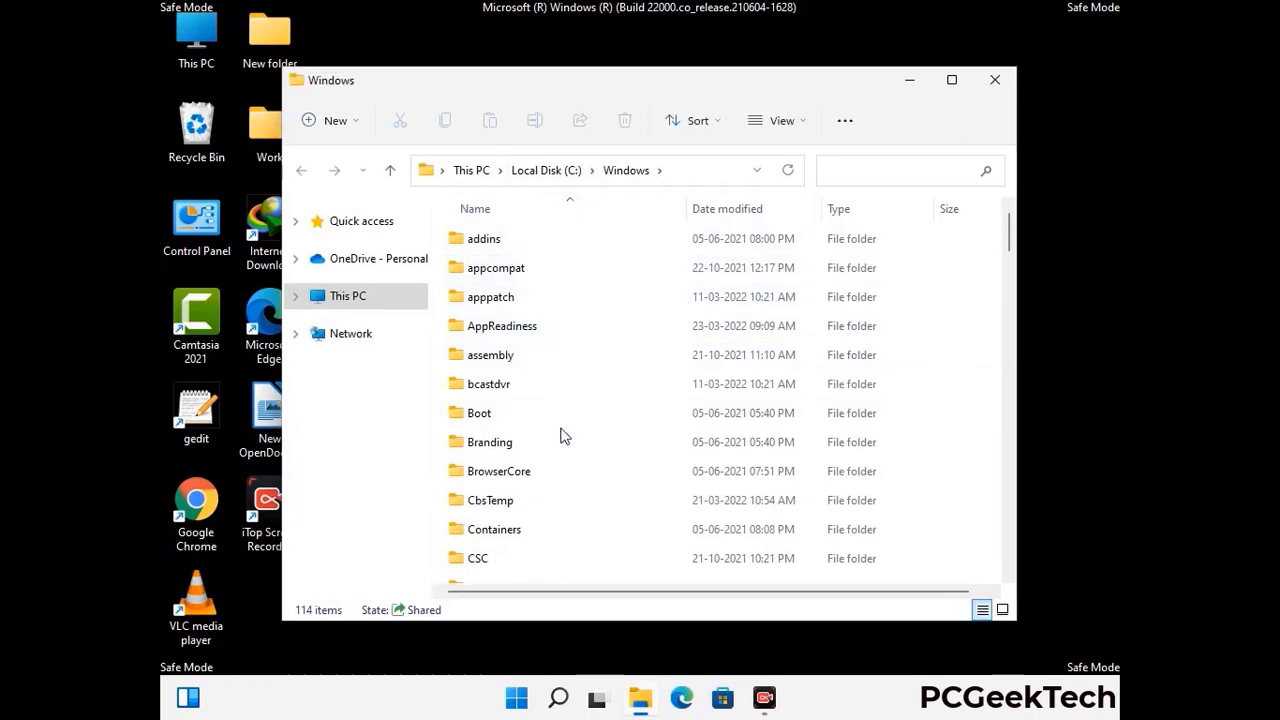
Look through the subfolders and files of the Windows folder for unwanted items and close the folder window.
scroll(560, 440, down, 1)
scroll(564, 445, down, 3)
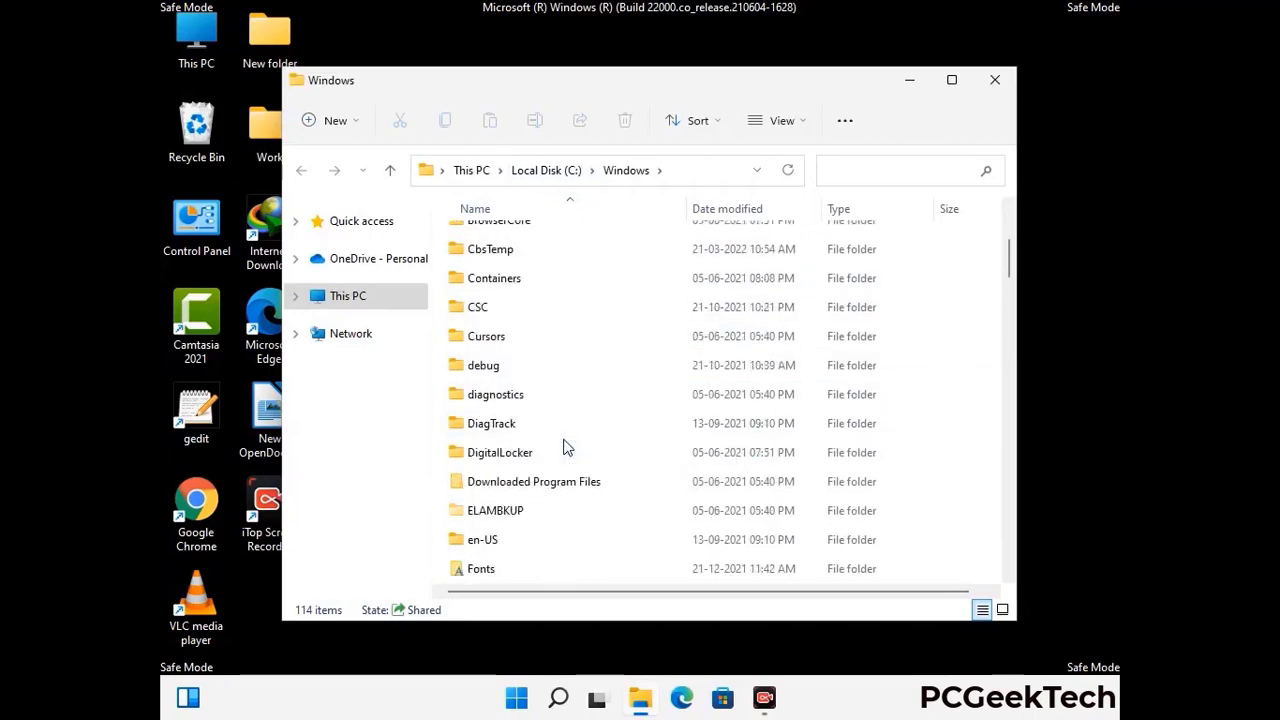
scroll(564, 450, down, 5)
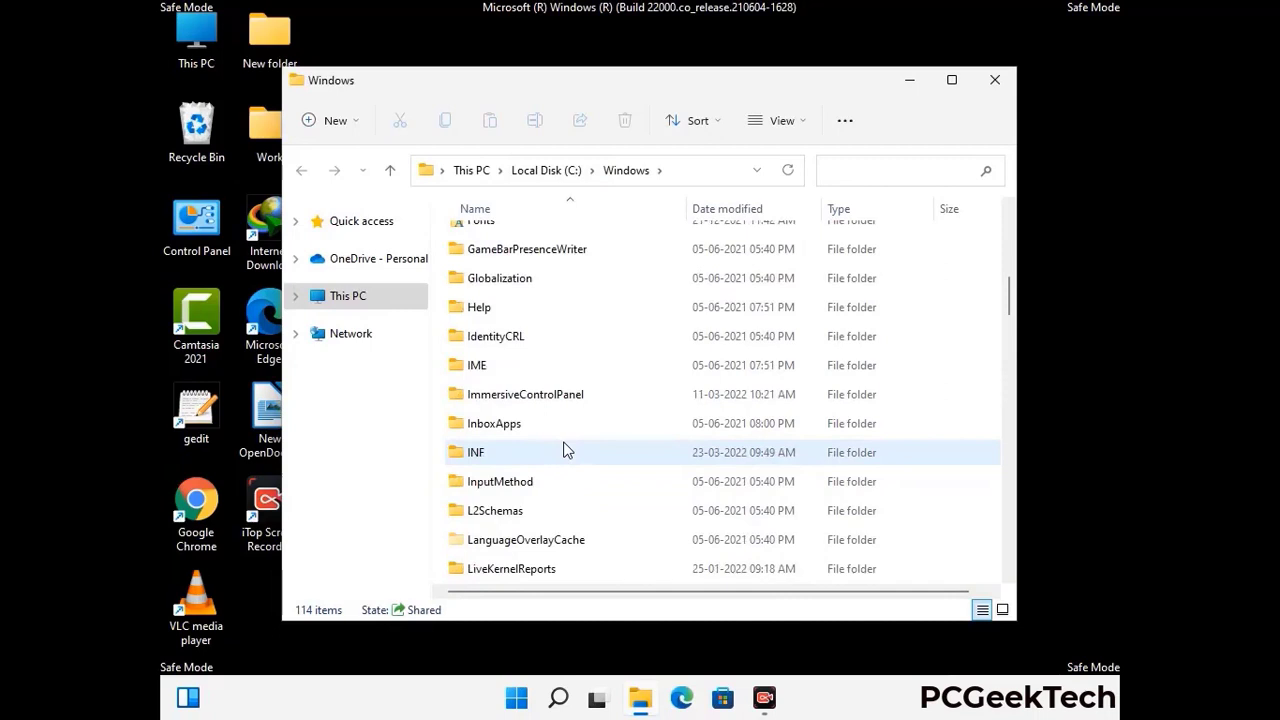
scroll(563, 451, down, 4)
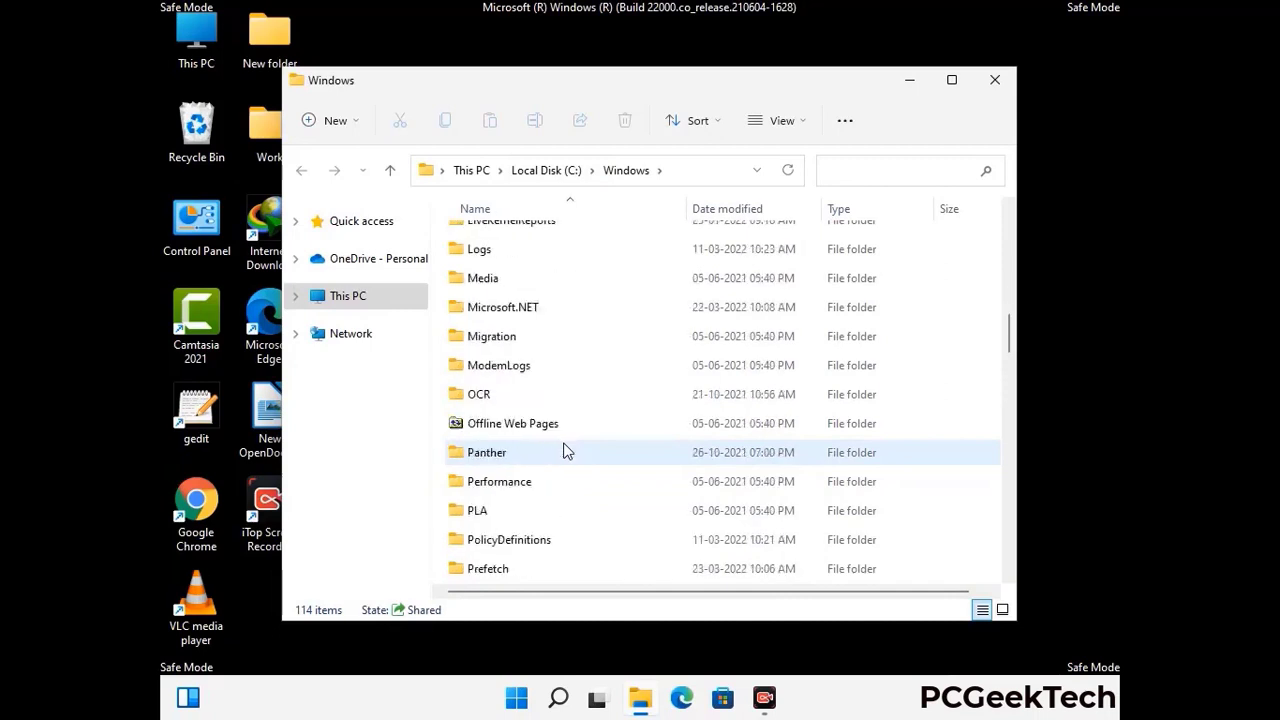
scroll(563, 451, down, 6)
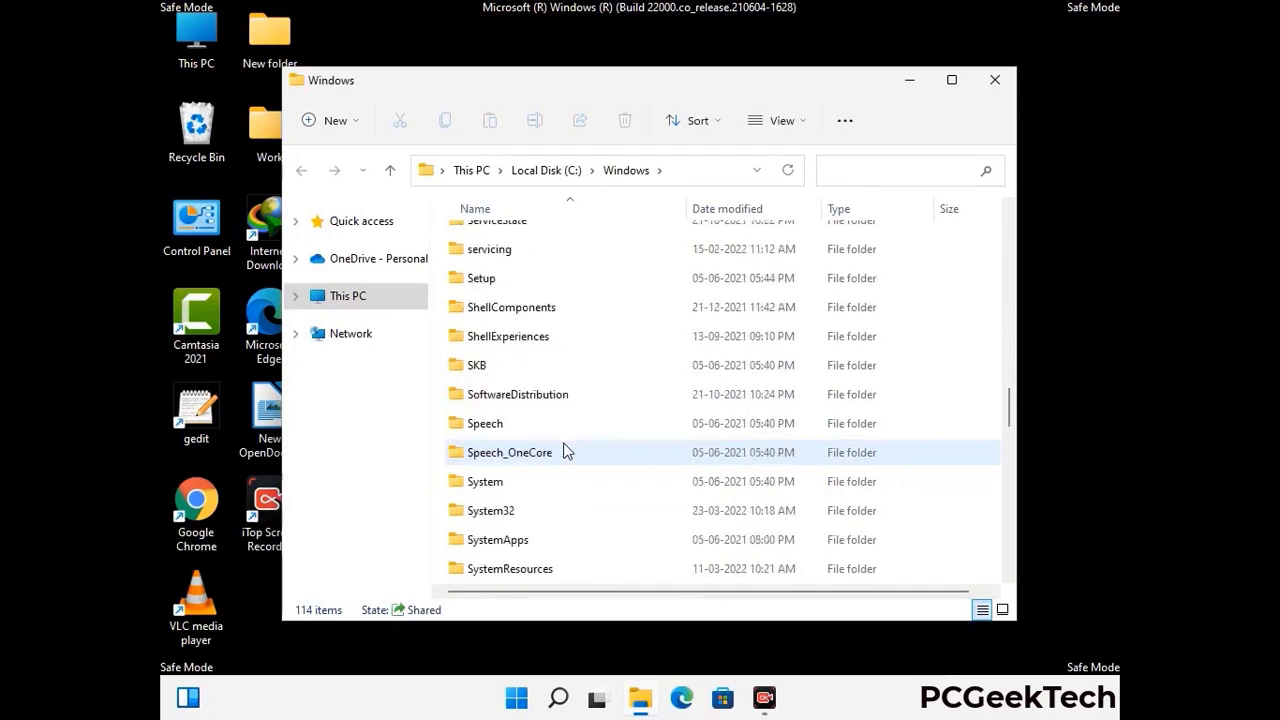
scroll(564, 451, down, 7)
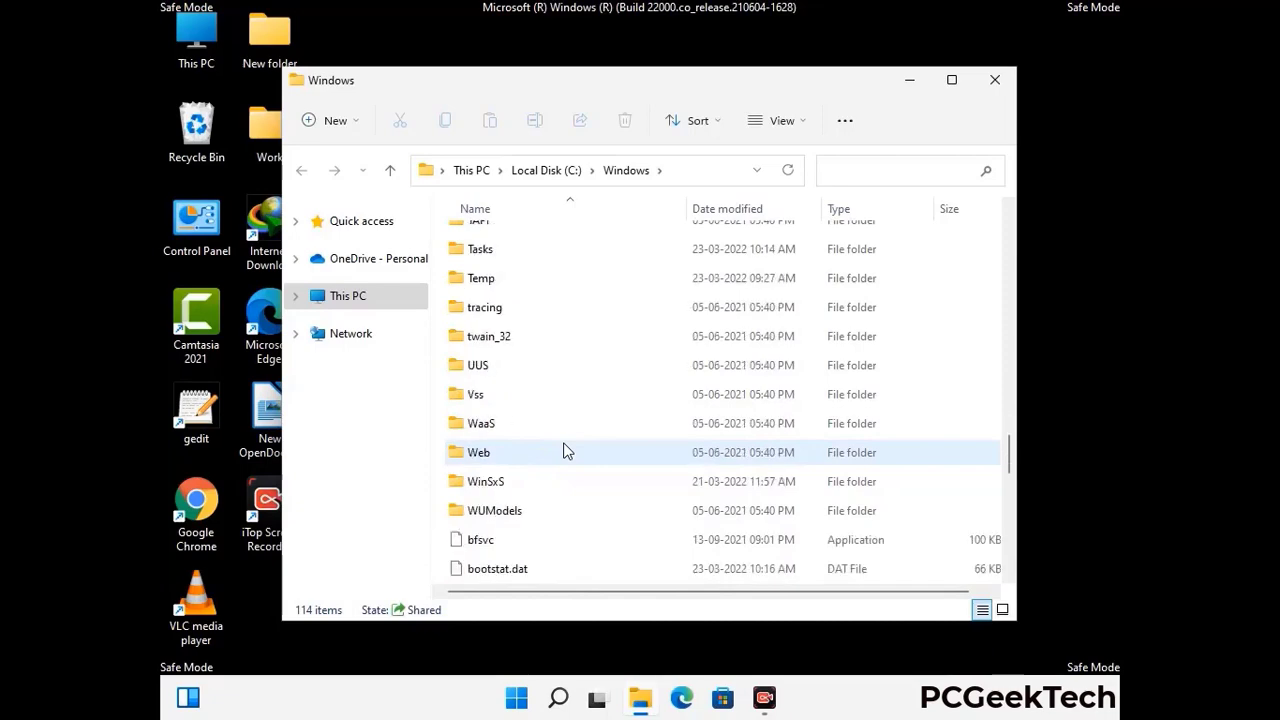
scroll(564, 451, down, 8)
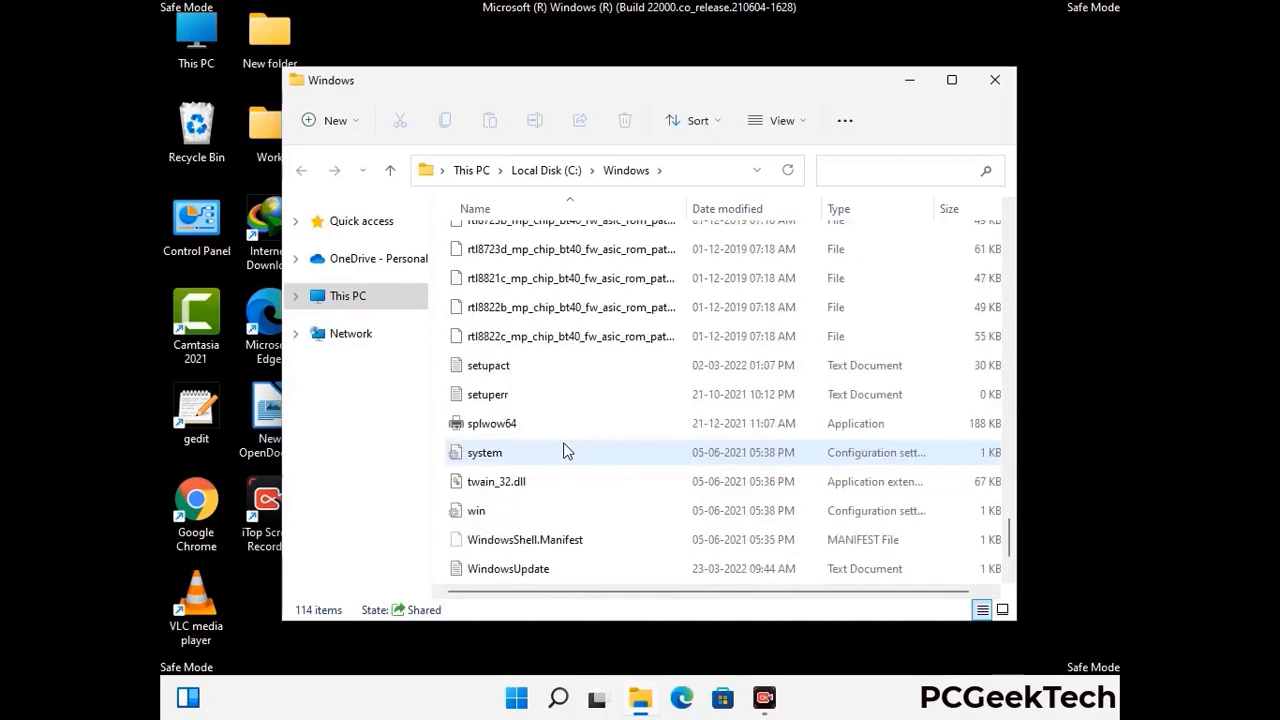
scroll(564, 451, up, 12)
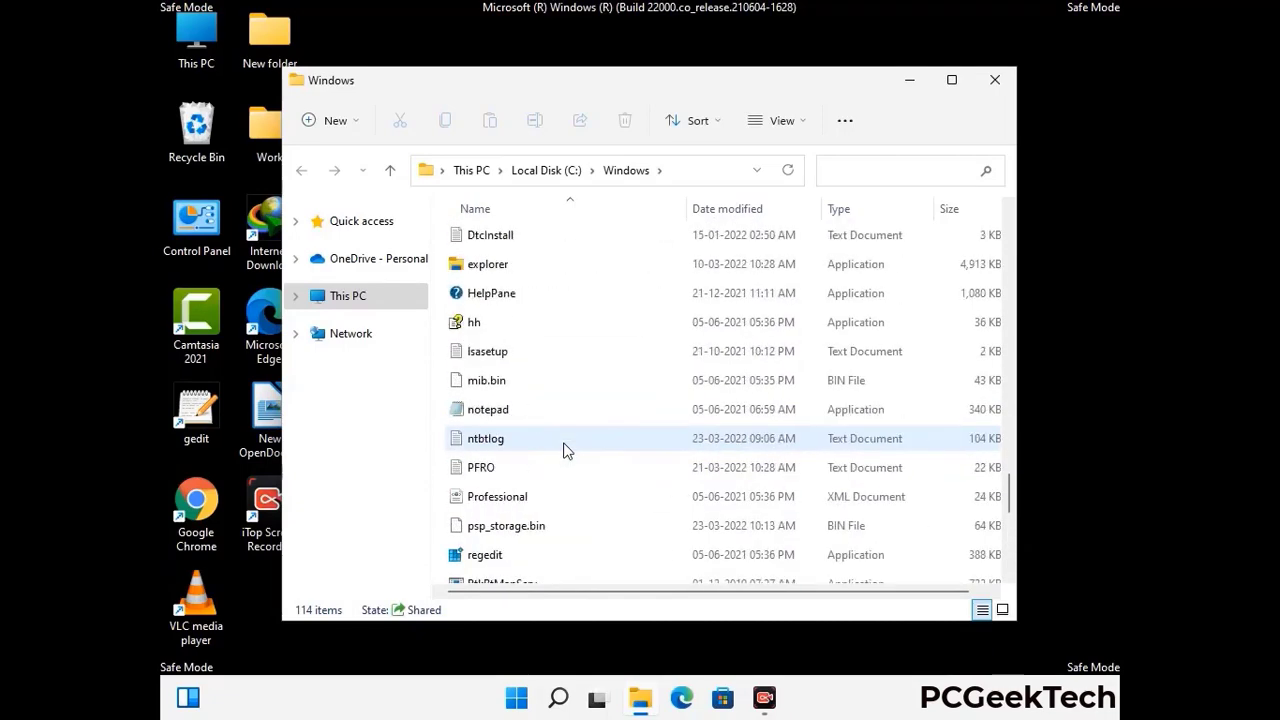
scroll(564, 451, up, 3)
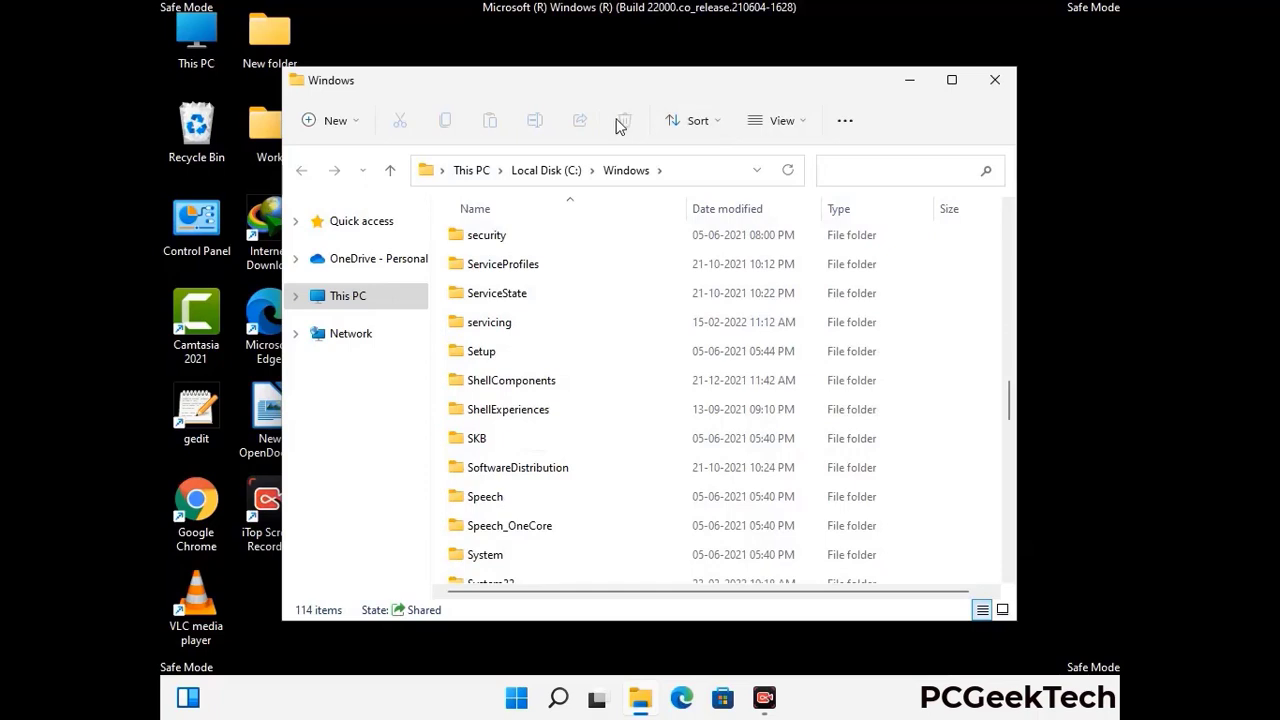
click(1002, 84)
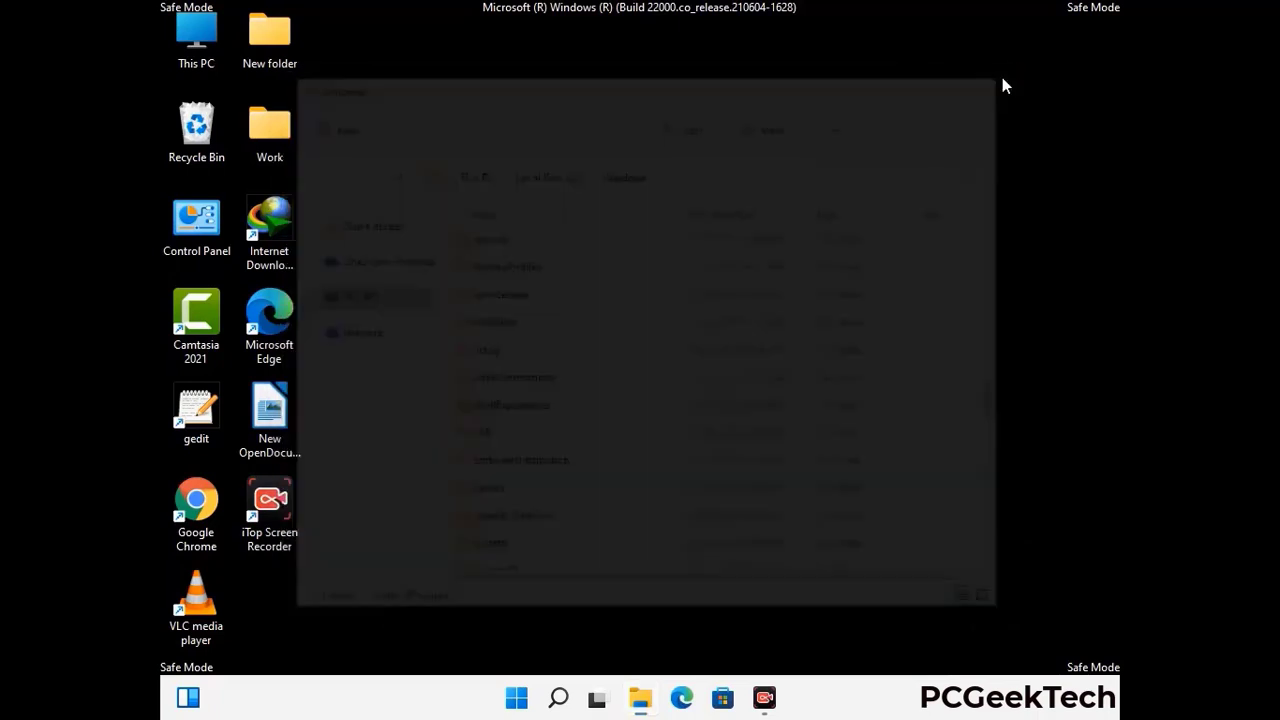
Open the current account's temporary files folder by running %temp%.
key(super+r)
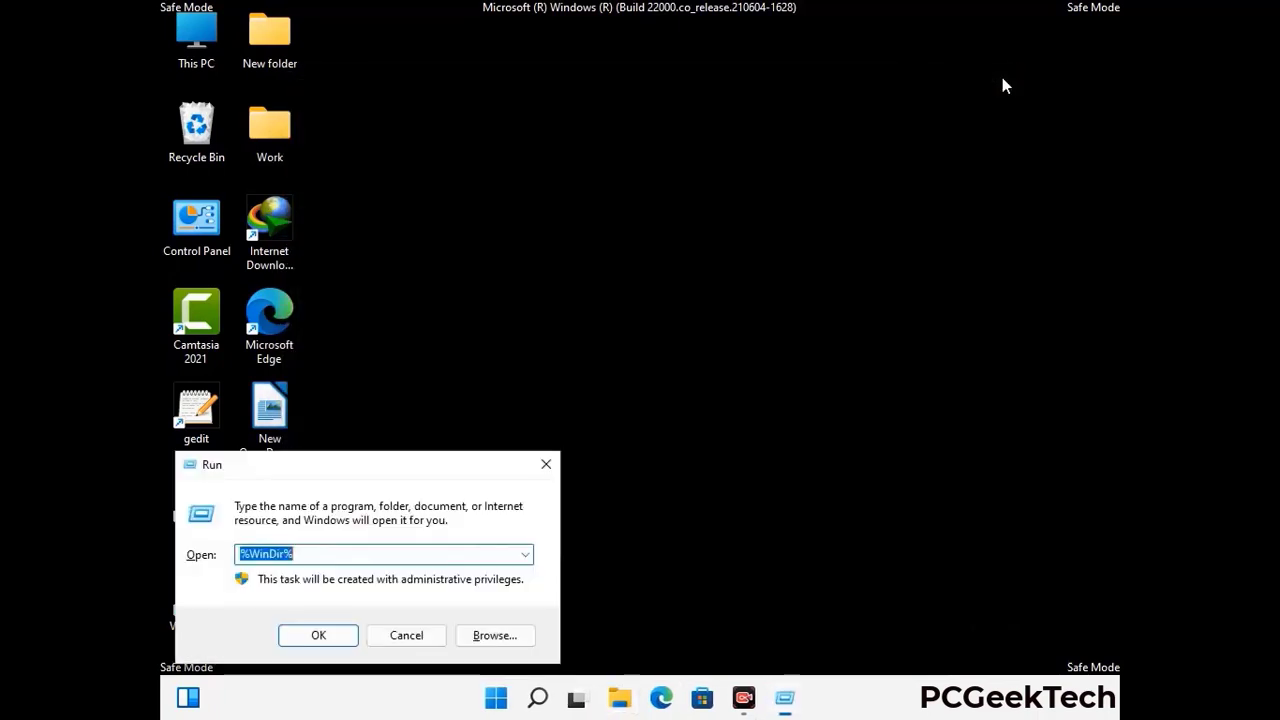
drag(429, 471, 729, 172)
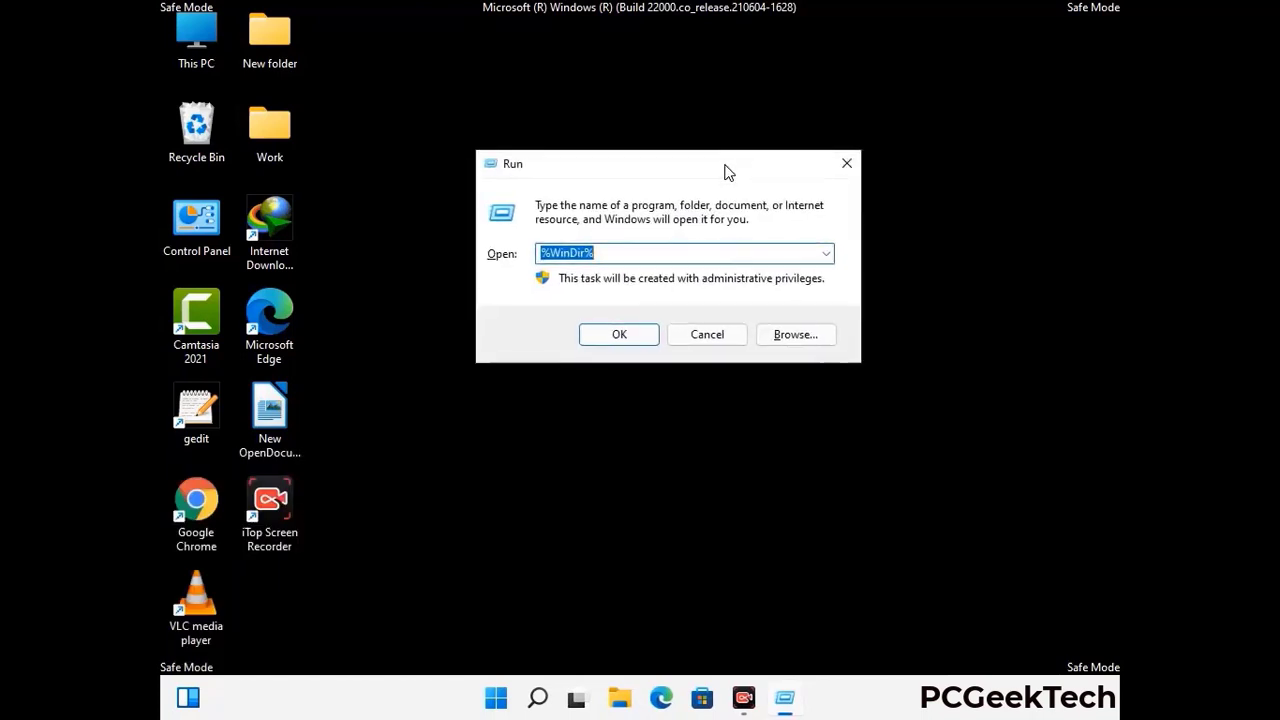
text(%tem)
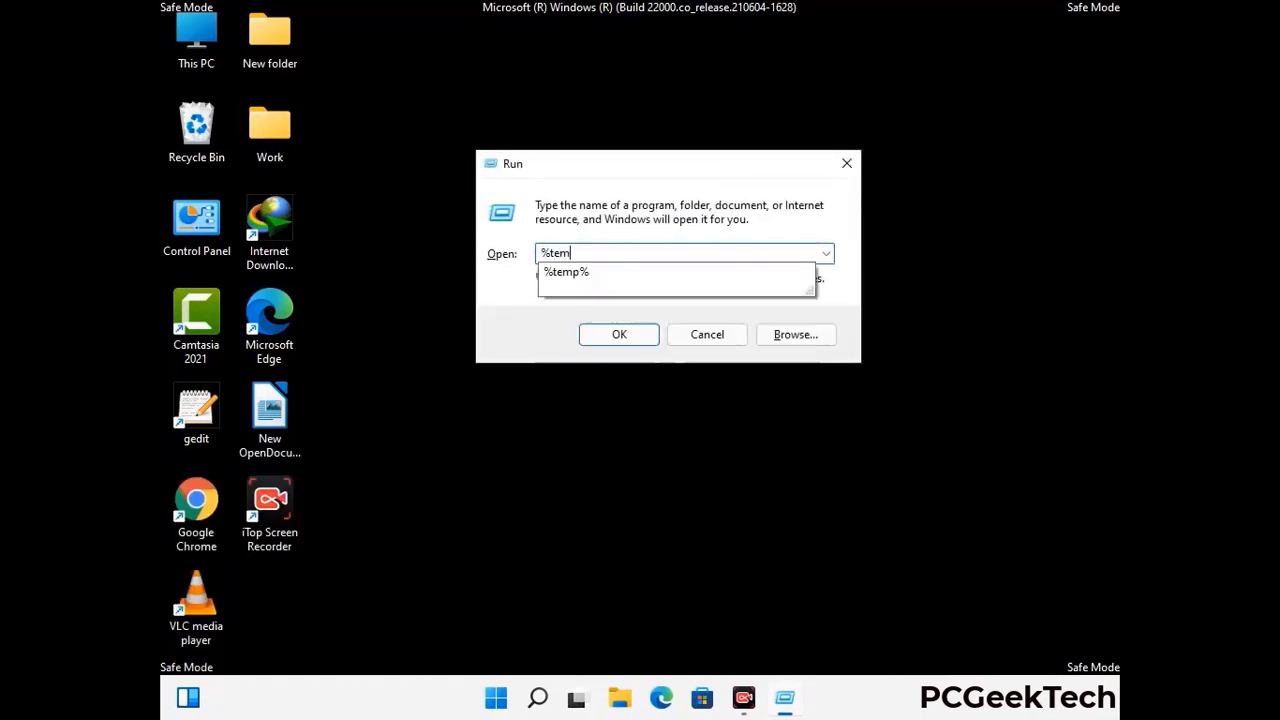
text(p%)
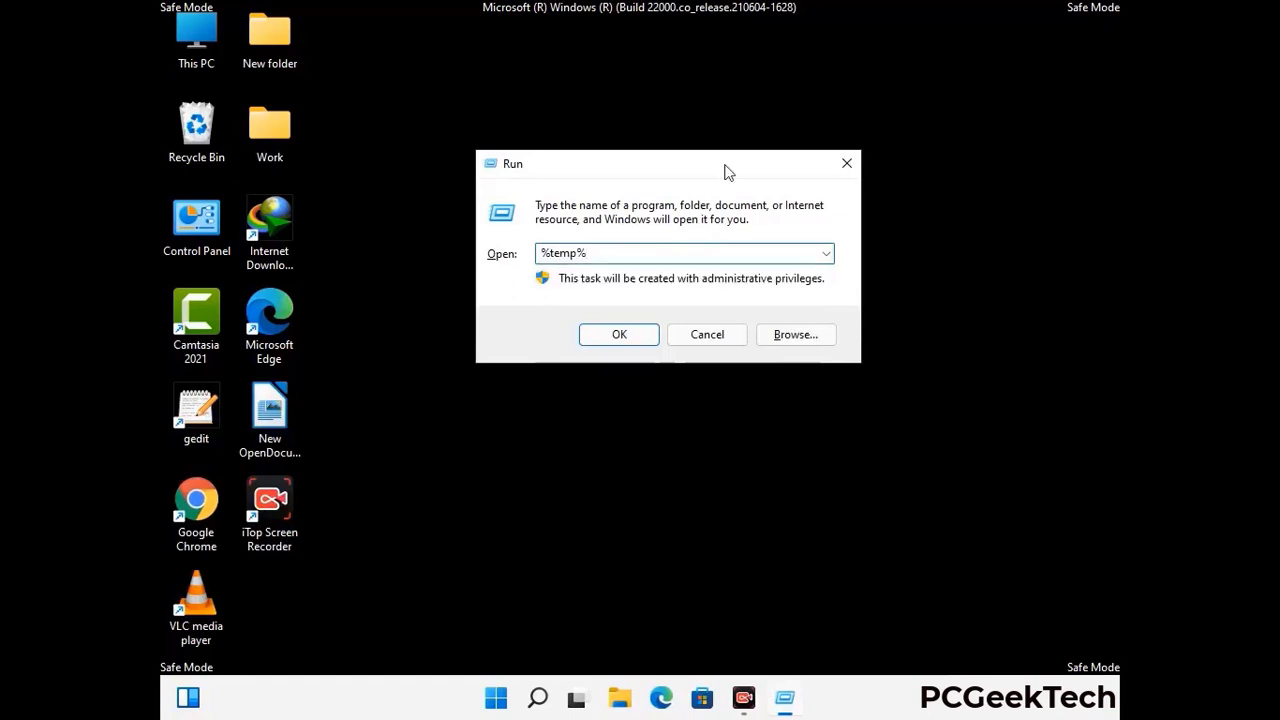
click(637, 333)
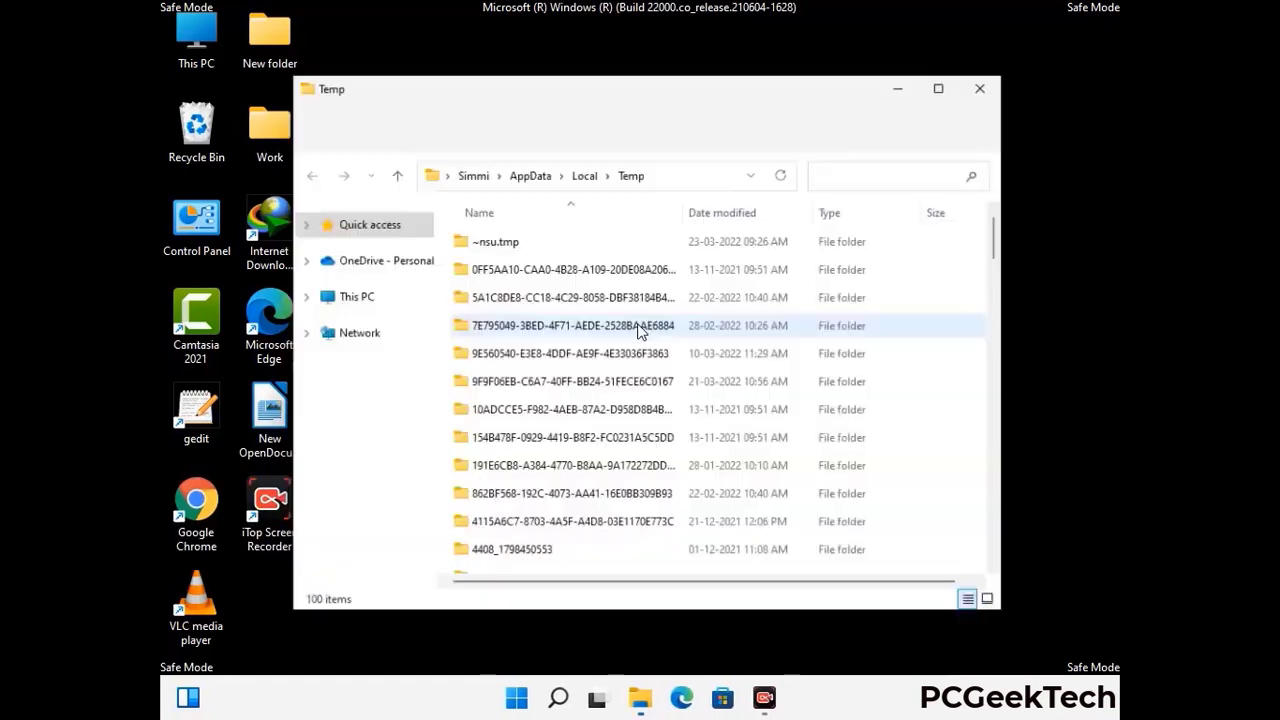
Delete all items in the AppData Local Temp folder and close the folder window.
click(583, 387)
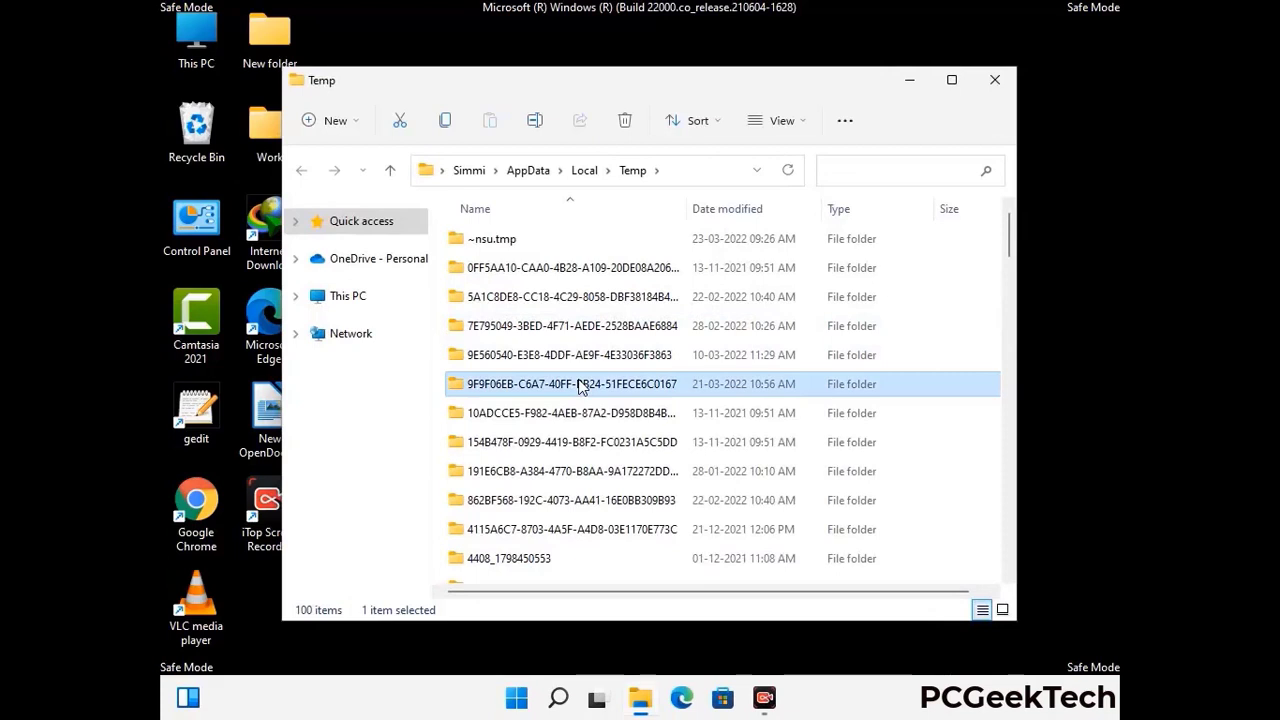
key(ctrl+a)
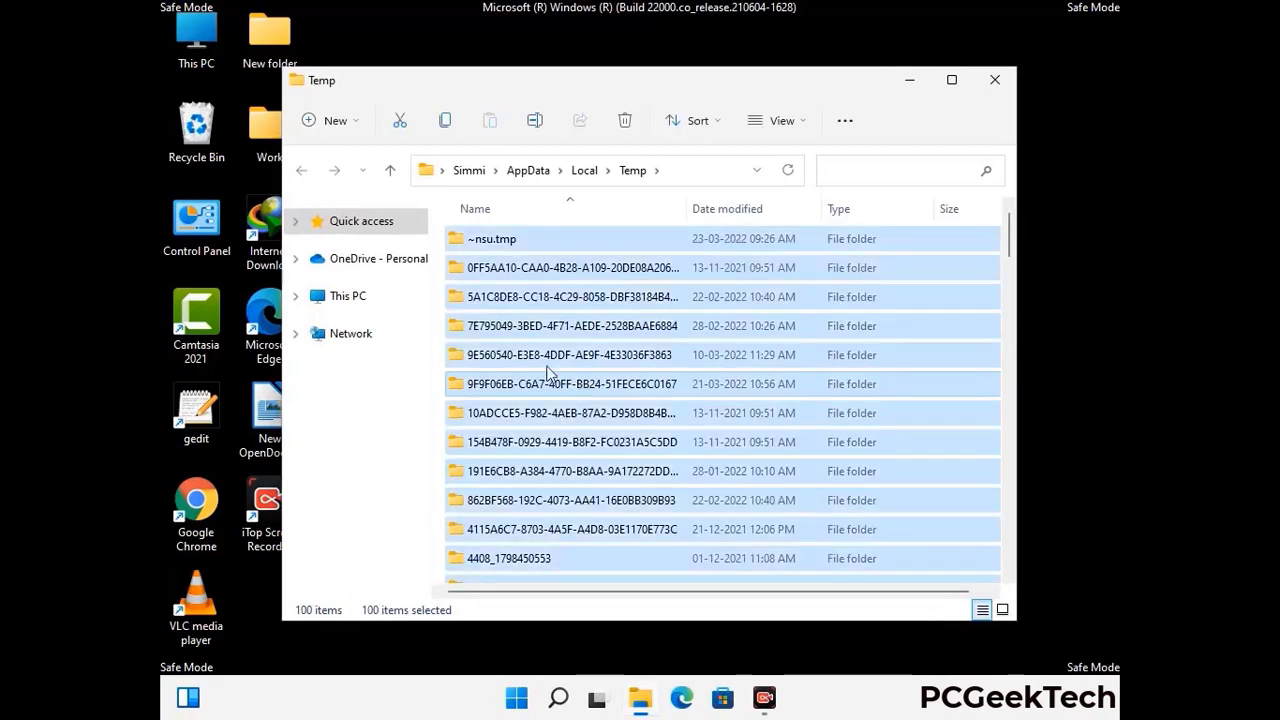
click(628, 121)
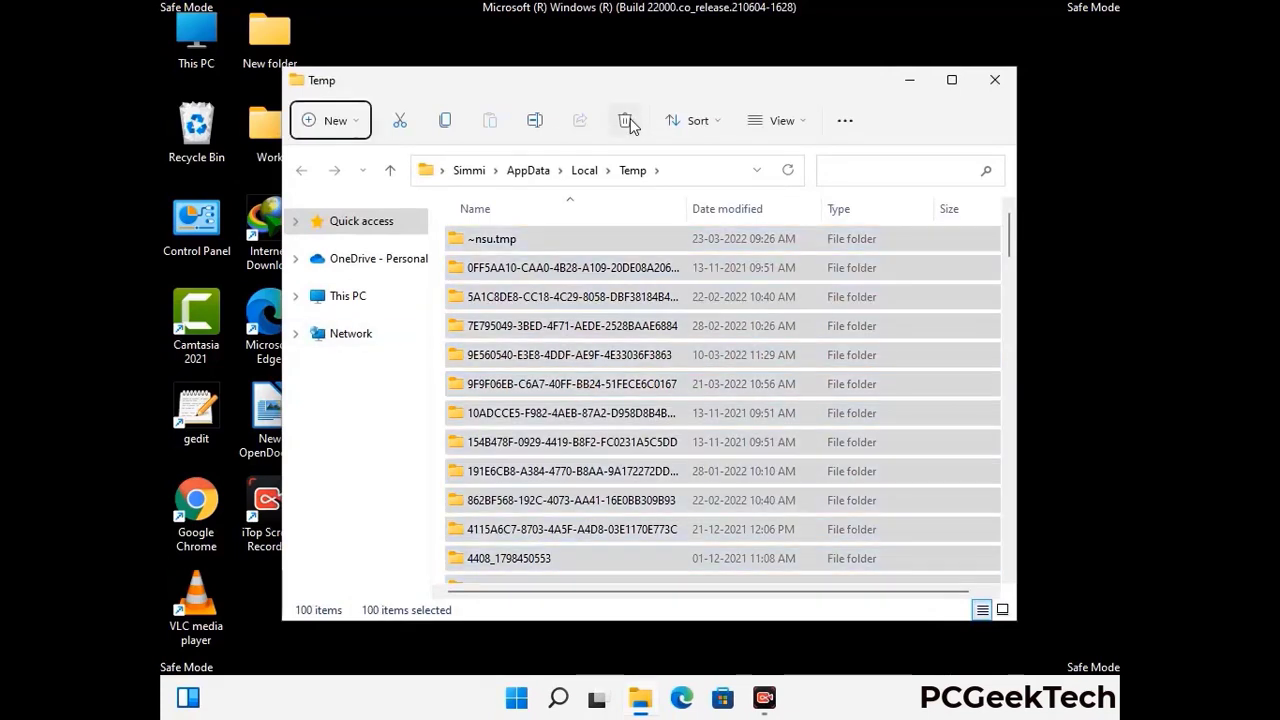
click(995, 80)
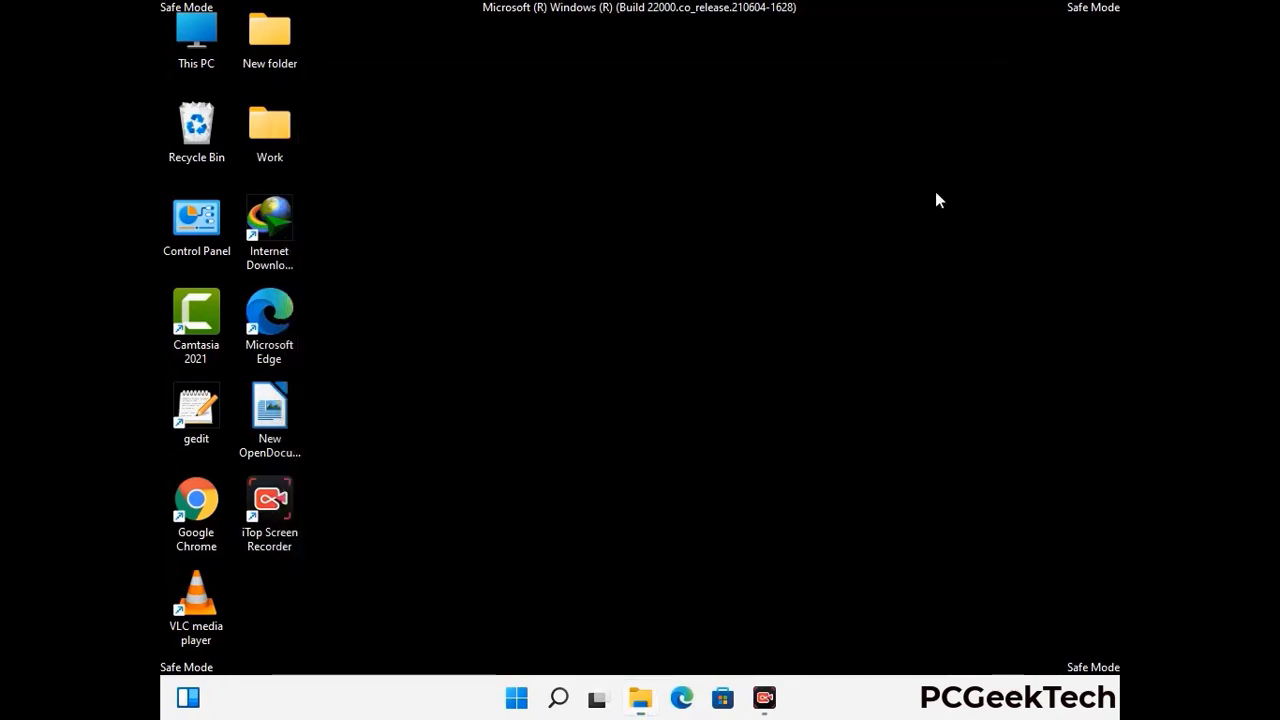
Bring up the Run dialog again and enter temp as the location to open.
key(super+r)
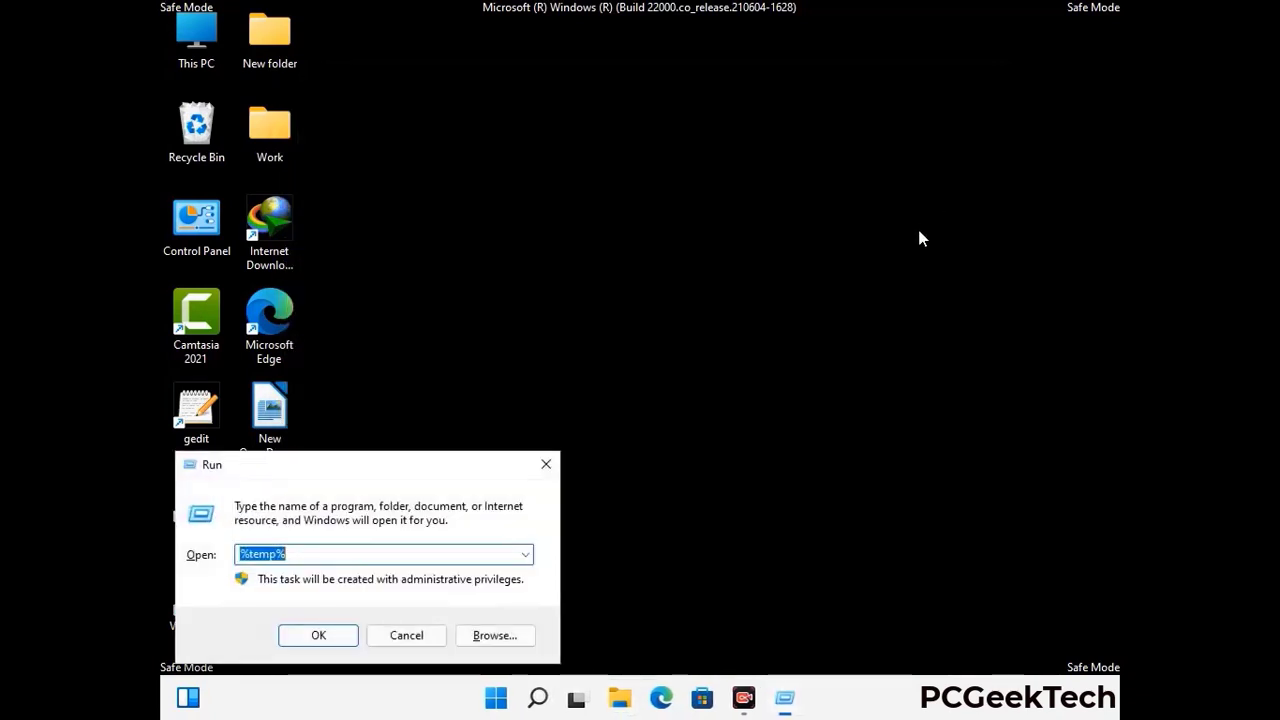
drag(433, 464, 729, 188)
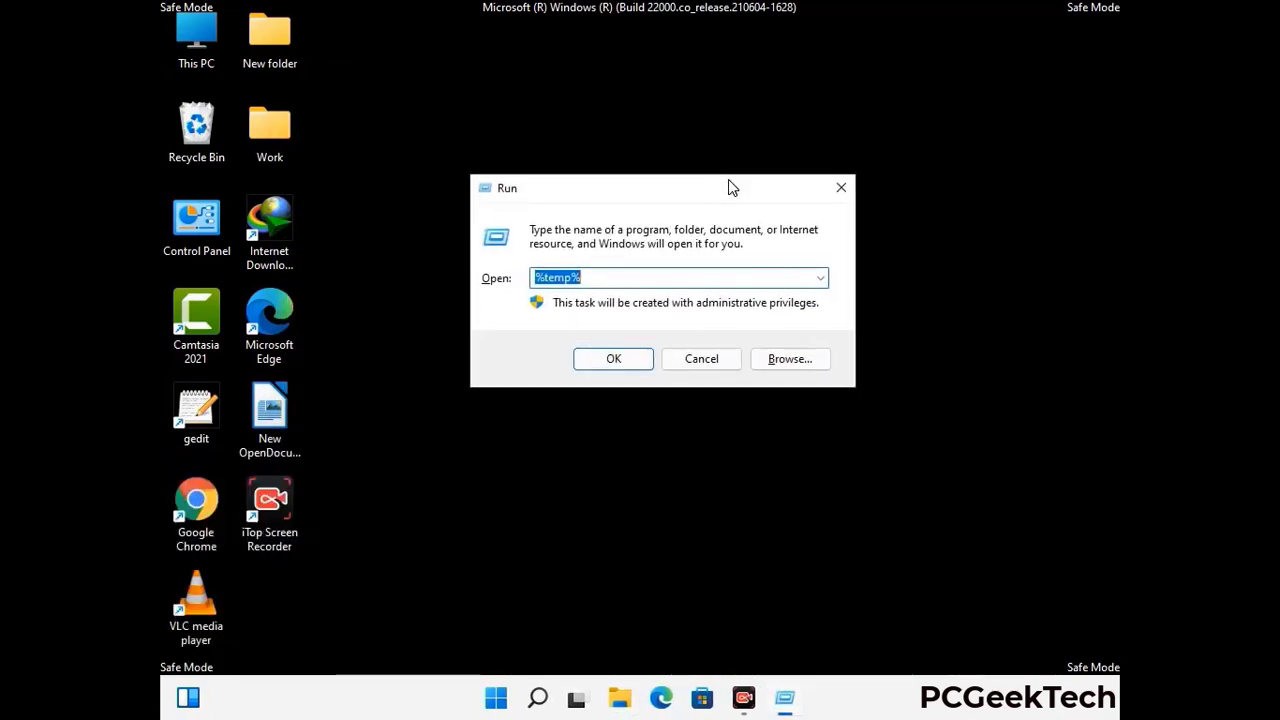
text(temp)
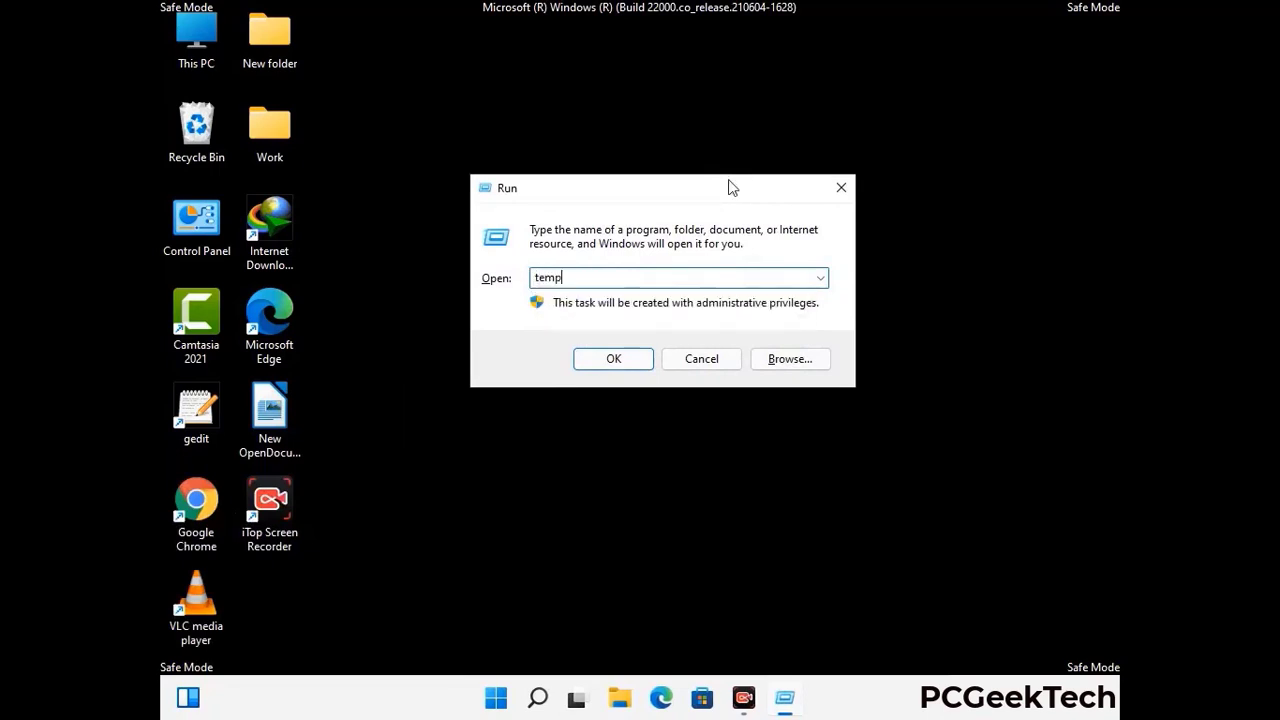
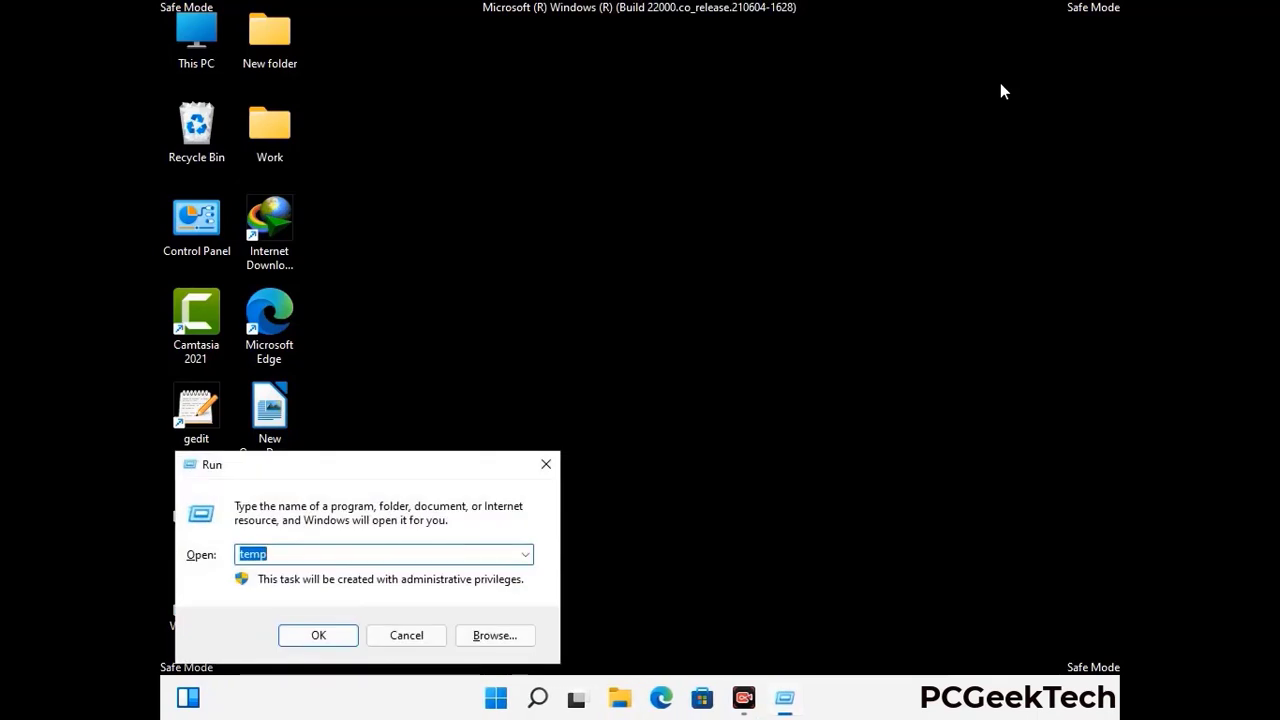
Open the Registry Editor by running regedit.
drag(402, 475, 666, 159)
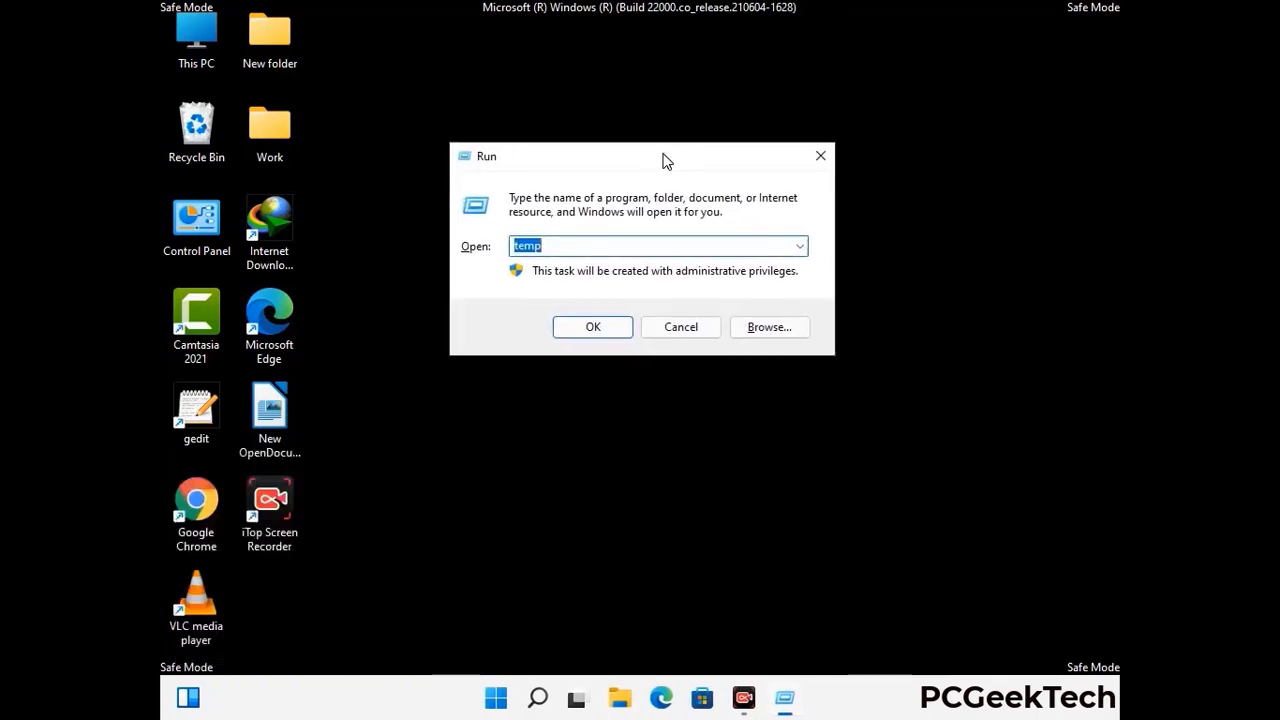
text(regedit)
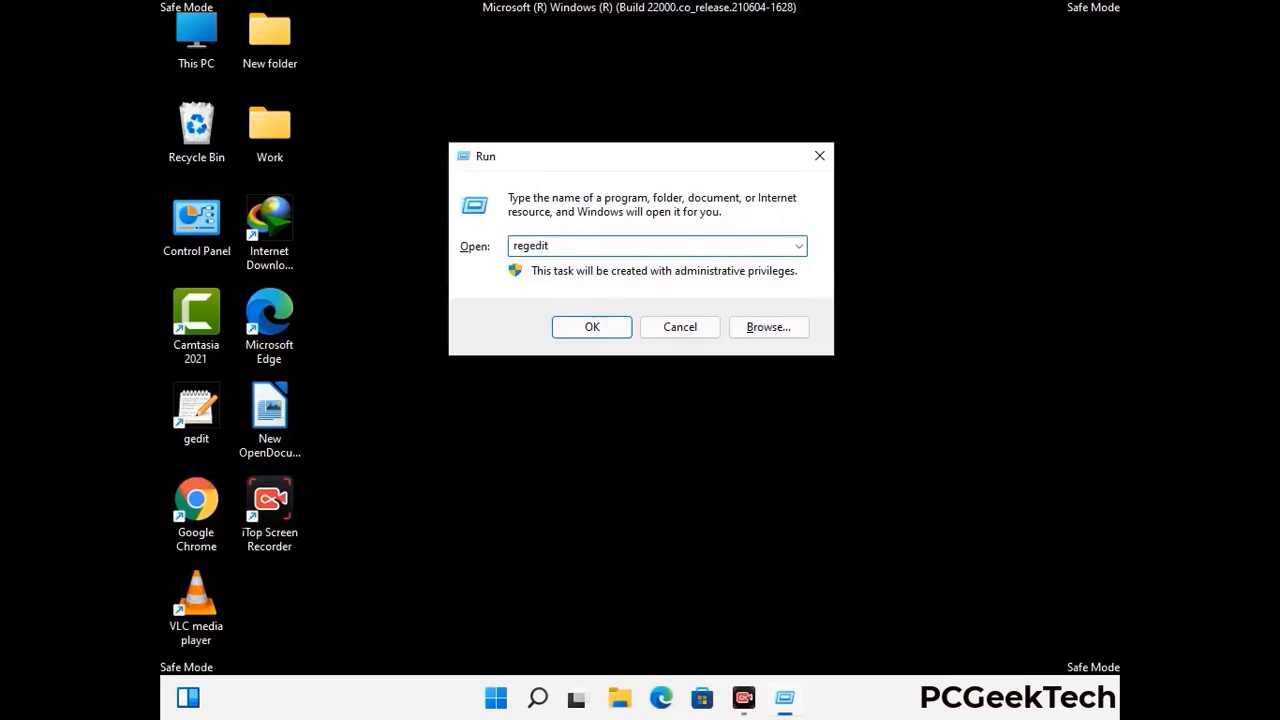
key(Return)
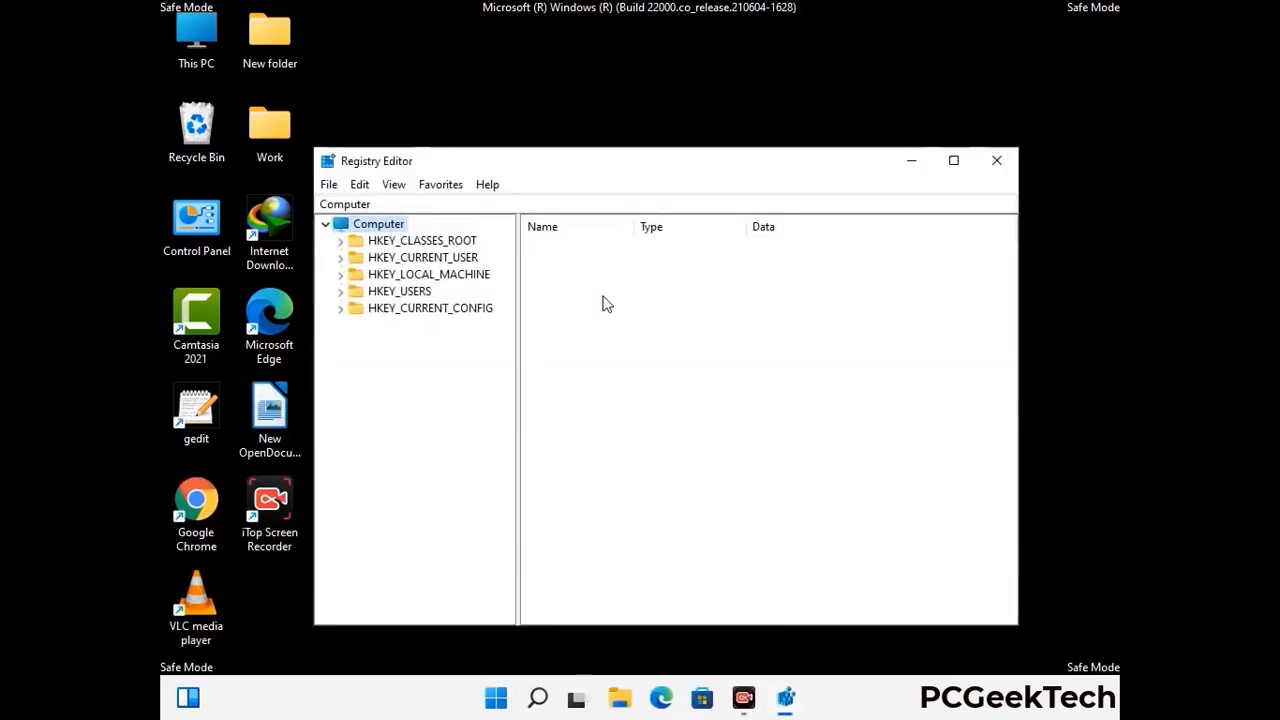
Expand the registry tree through HKEY_CURRENT_USER and Software to the Microsoft key.
click(429, 274)
click(340, 257)
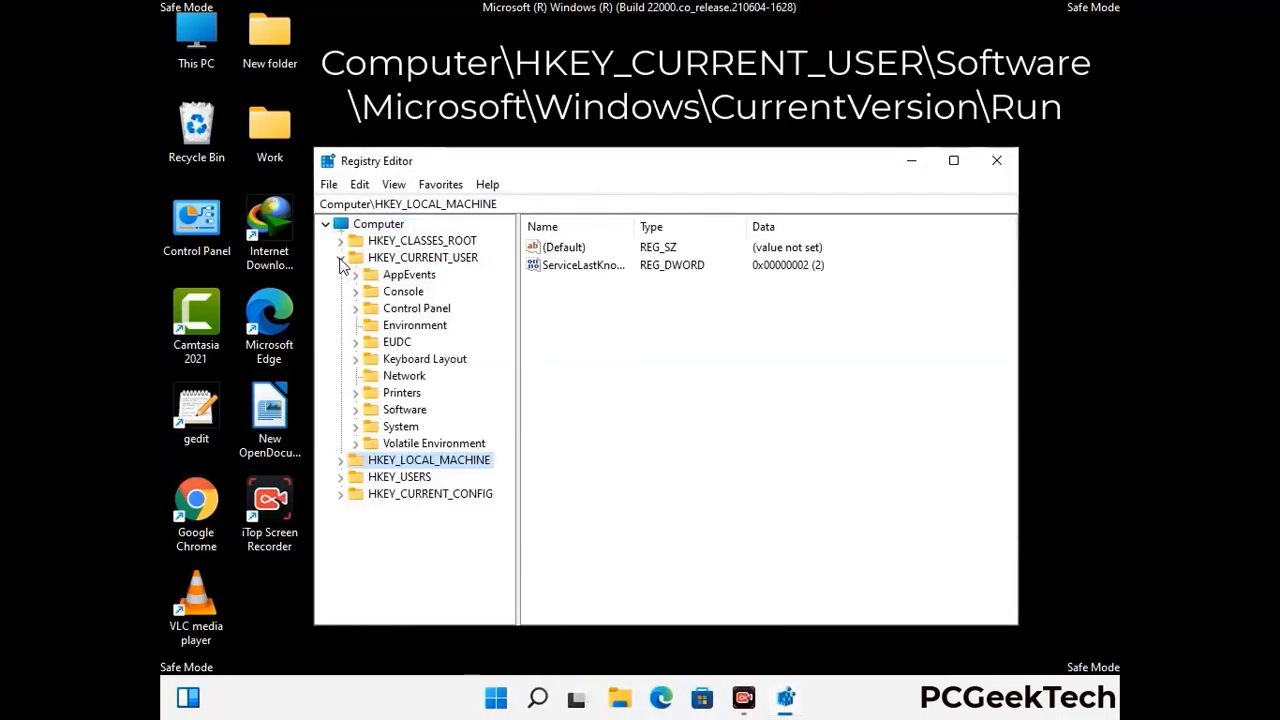
click(400, 411)
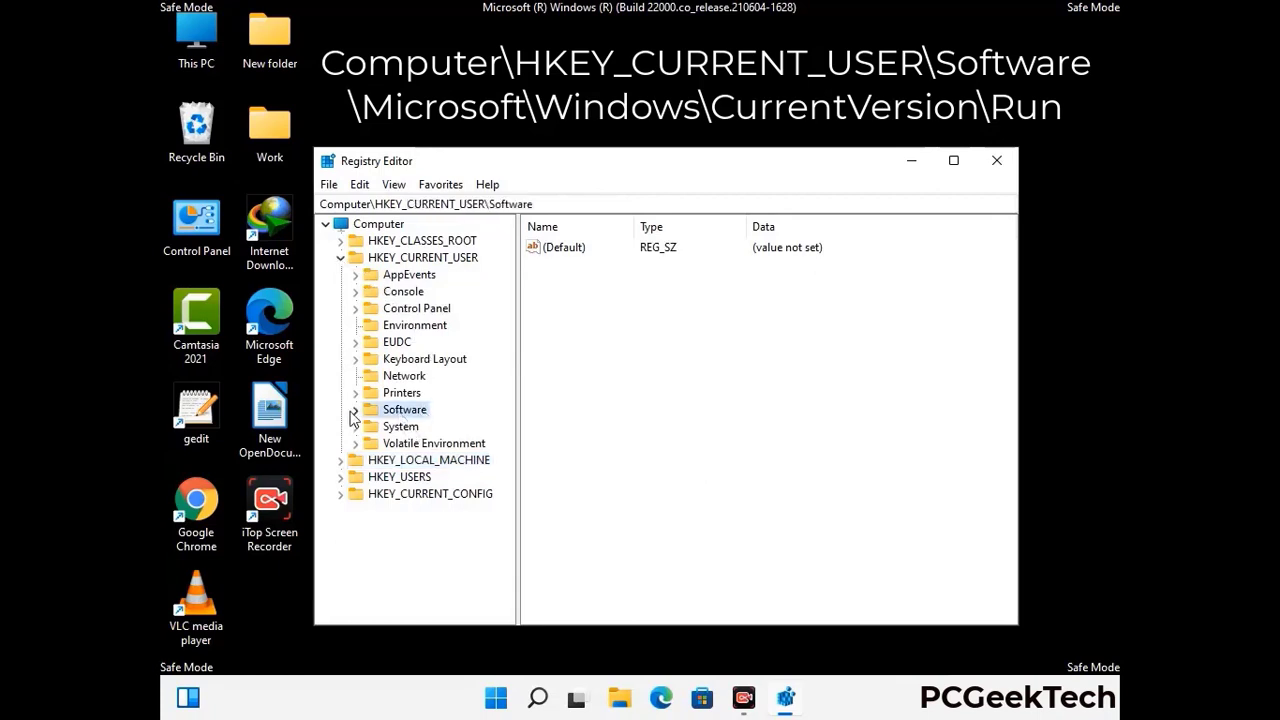
click(354, 410)
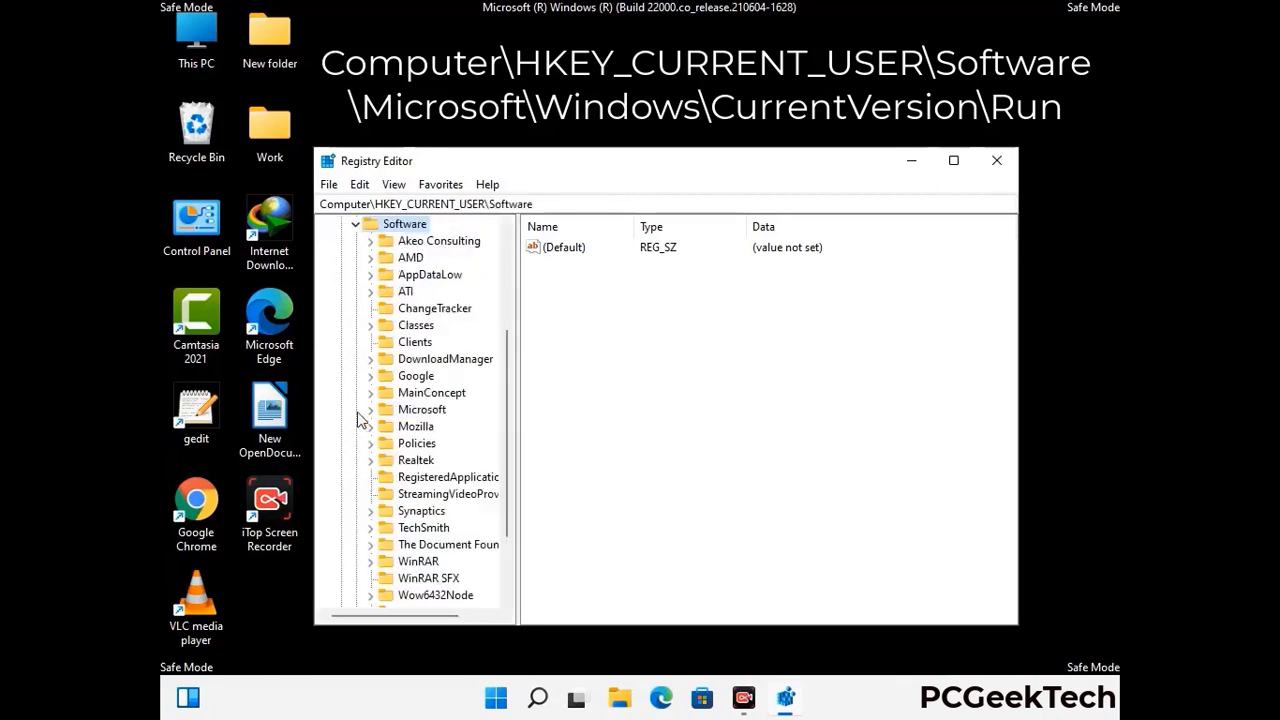
double_click(420, 410)
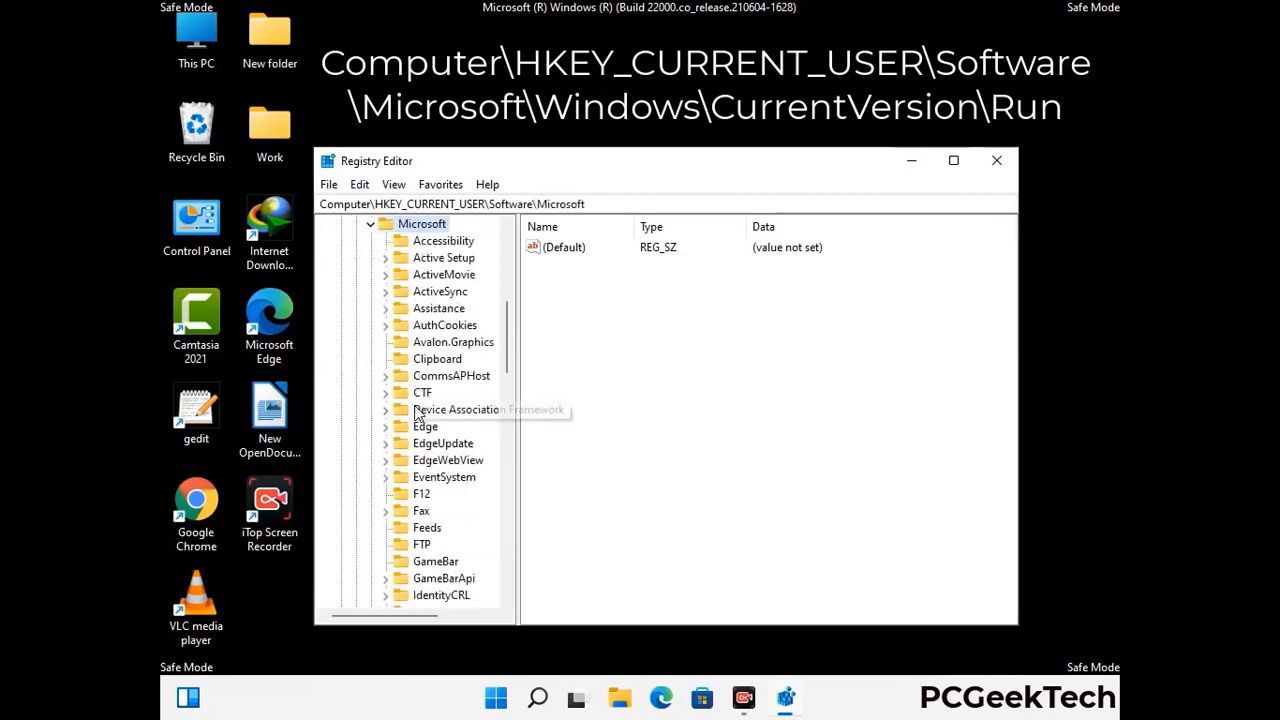
Expand the Windows key under Microsoft and its CurrentVersion subkey.
scroll(462, 437, down, 5)
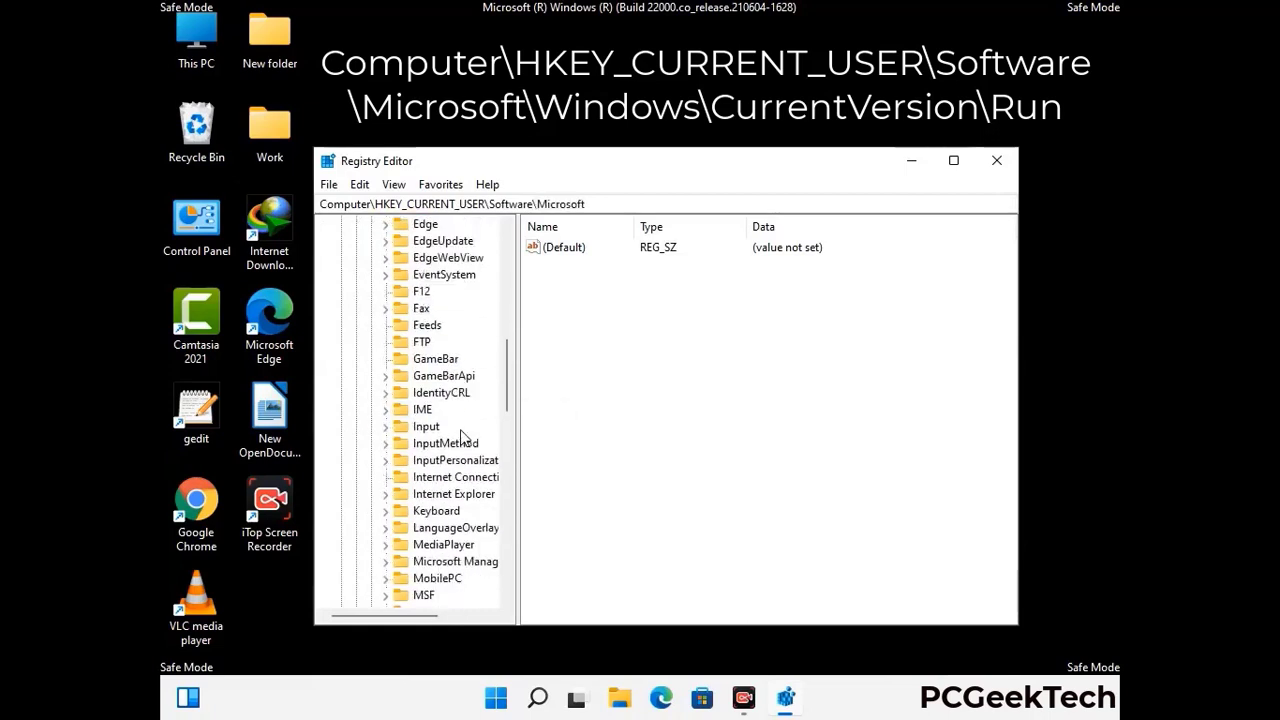
scroll(462, 437, down, 3)
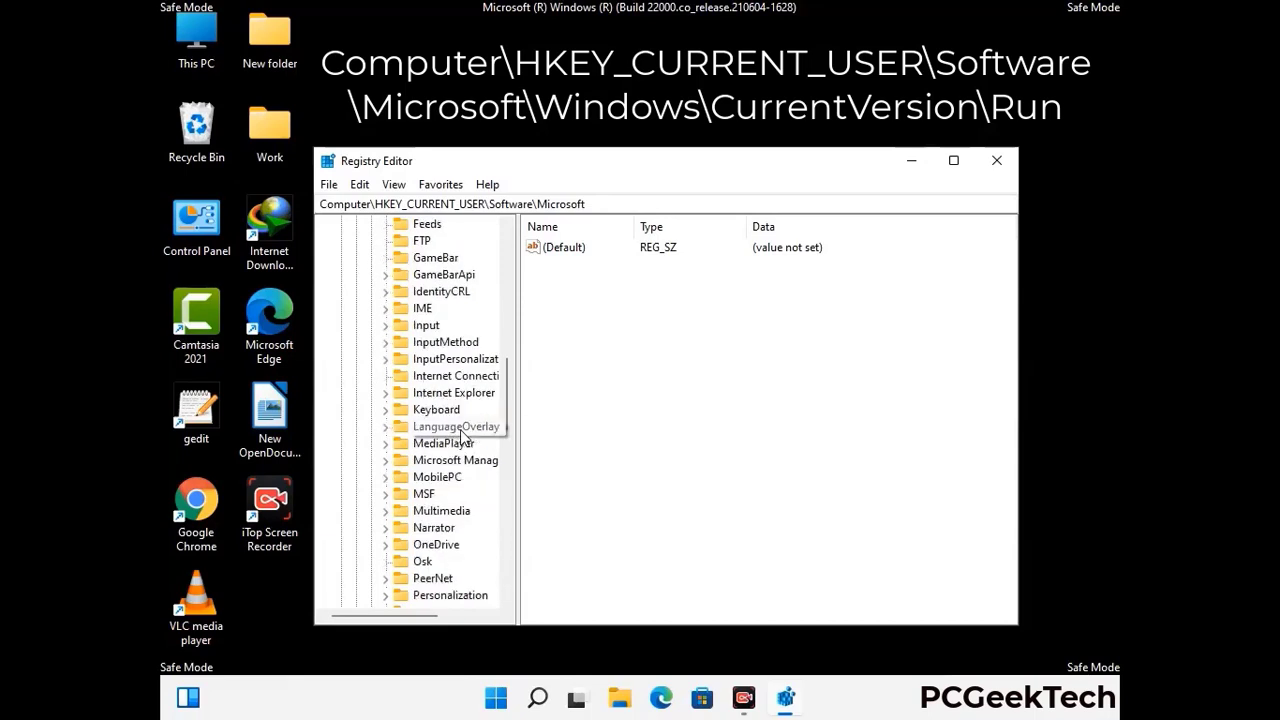
scroll(462, 437, down, 6)
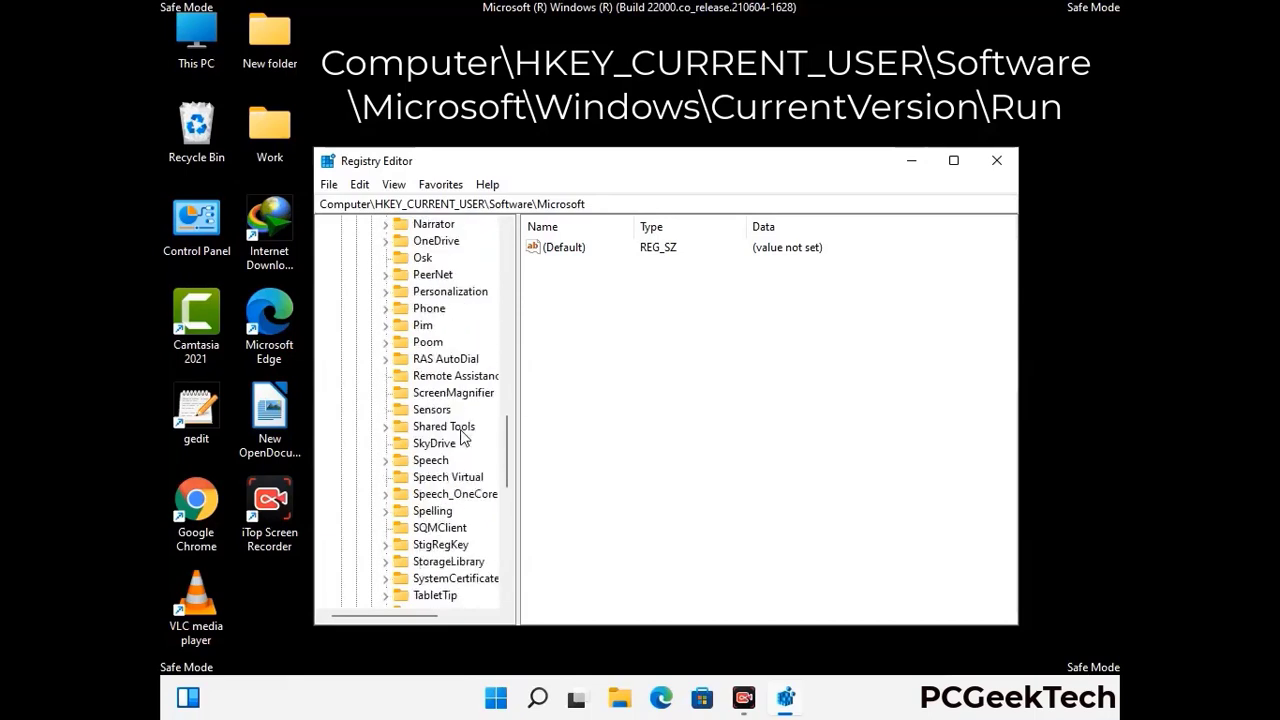
scroll(462, 437, down, 3)
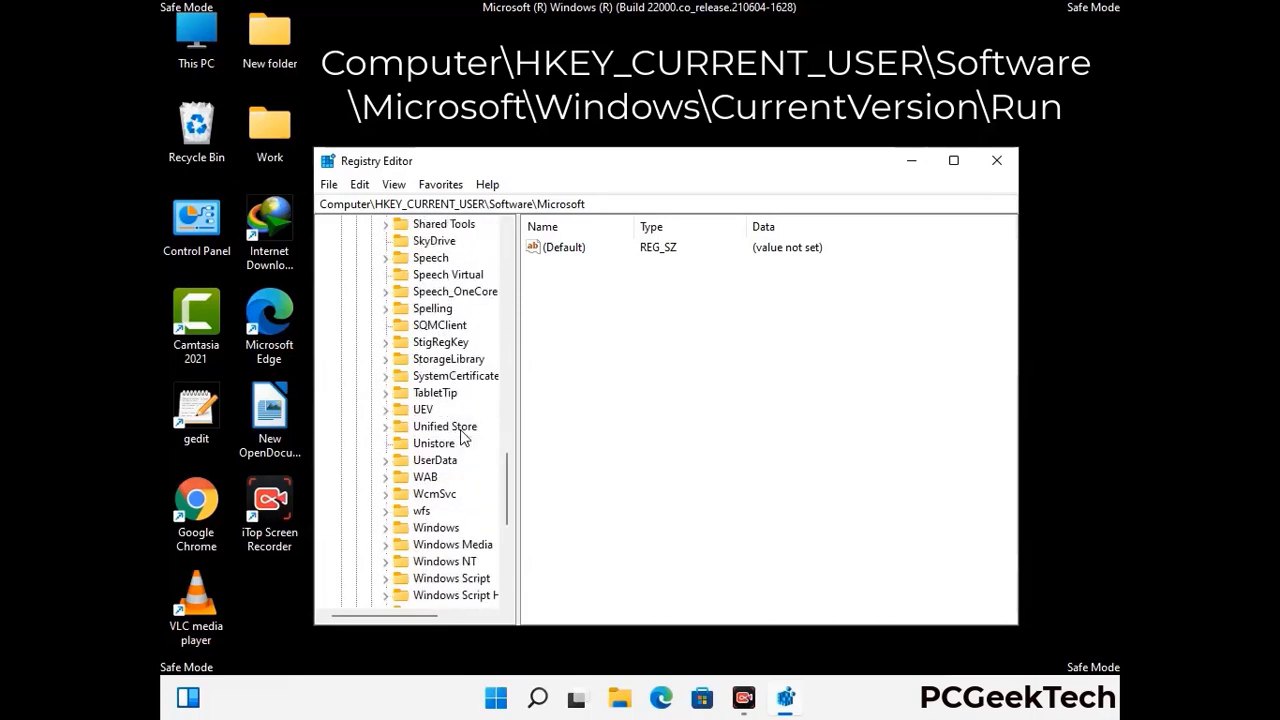
click(438, 477)
click(385, 477)
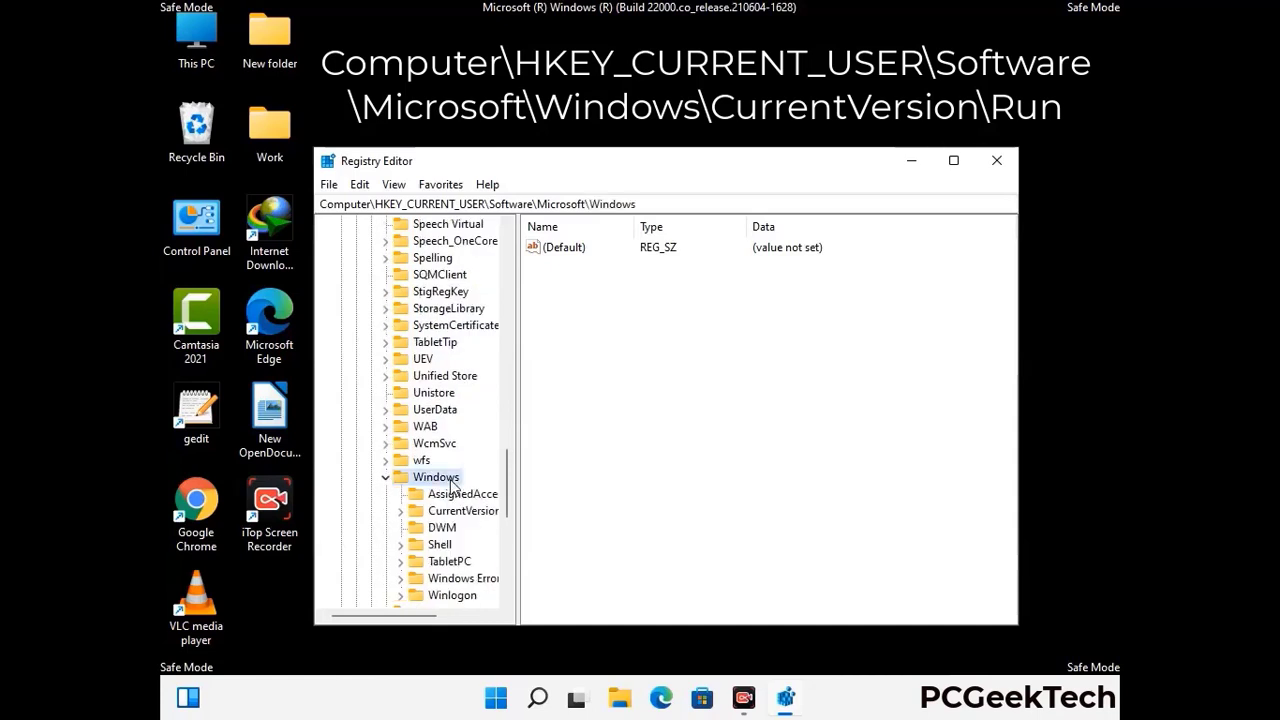
click(464, 461)
double_click(464, 461)
Open the Run key under CurrentVersion to list its startup values.
scroll(460, 440, down, 5)
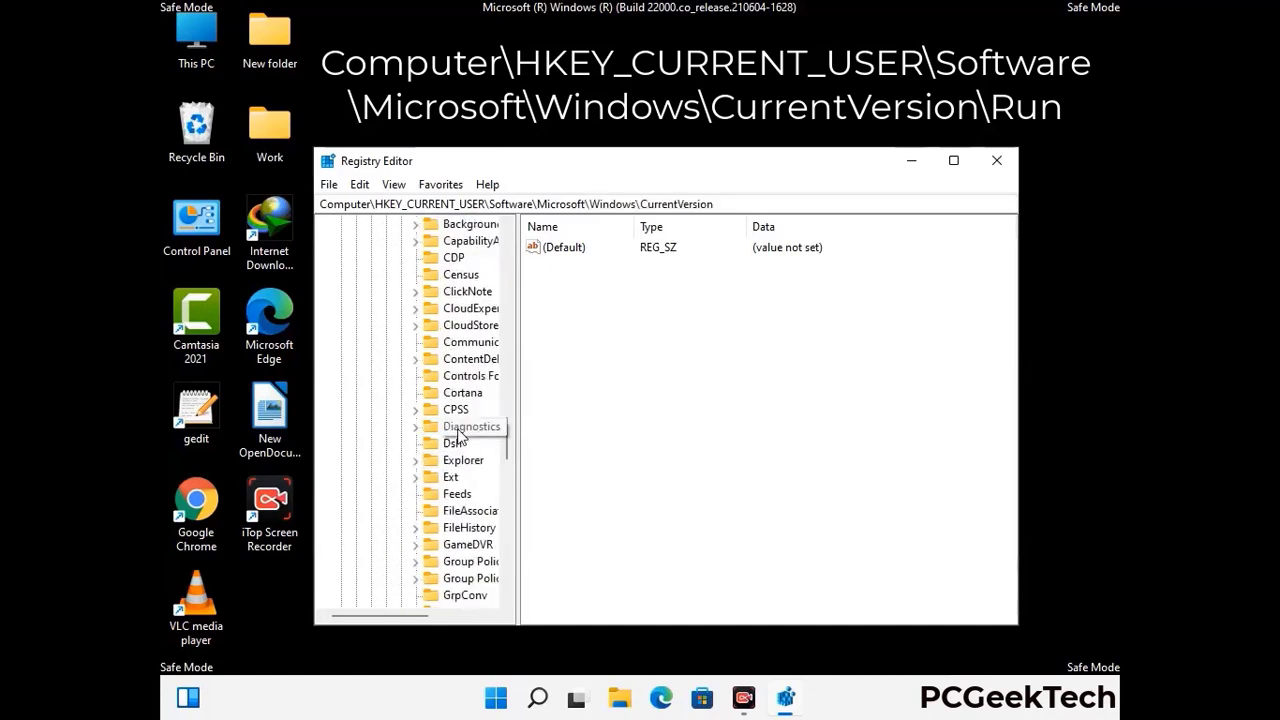
scroll(458, 435, down, 4)
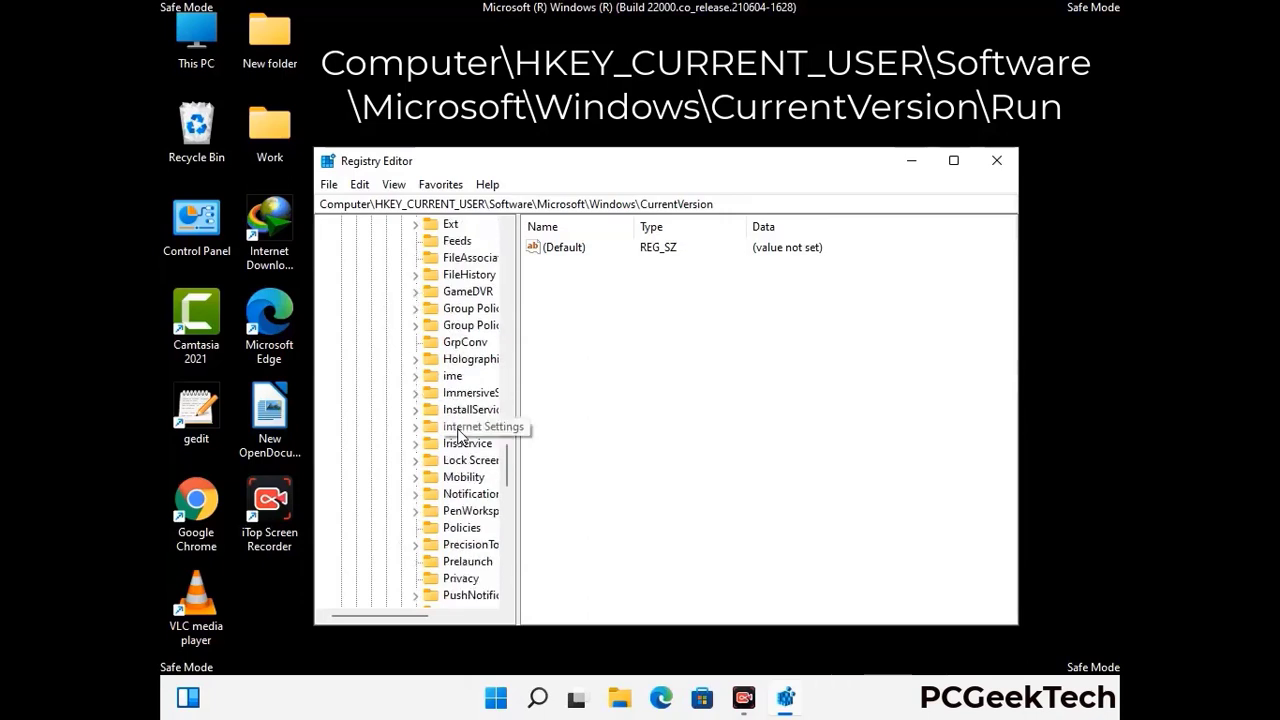
scroll(460, 435, down, 1)
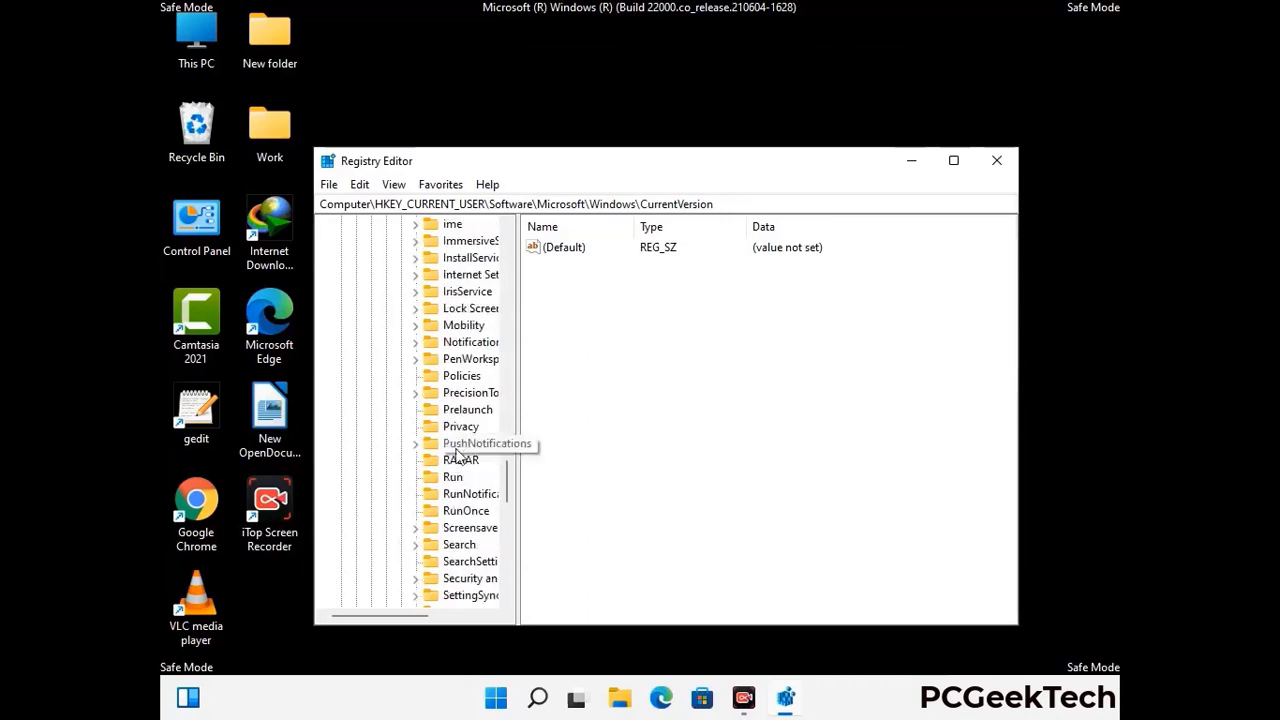
click(453, 478)
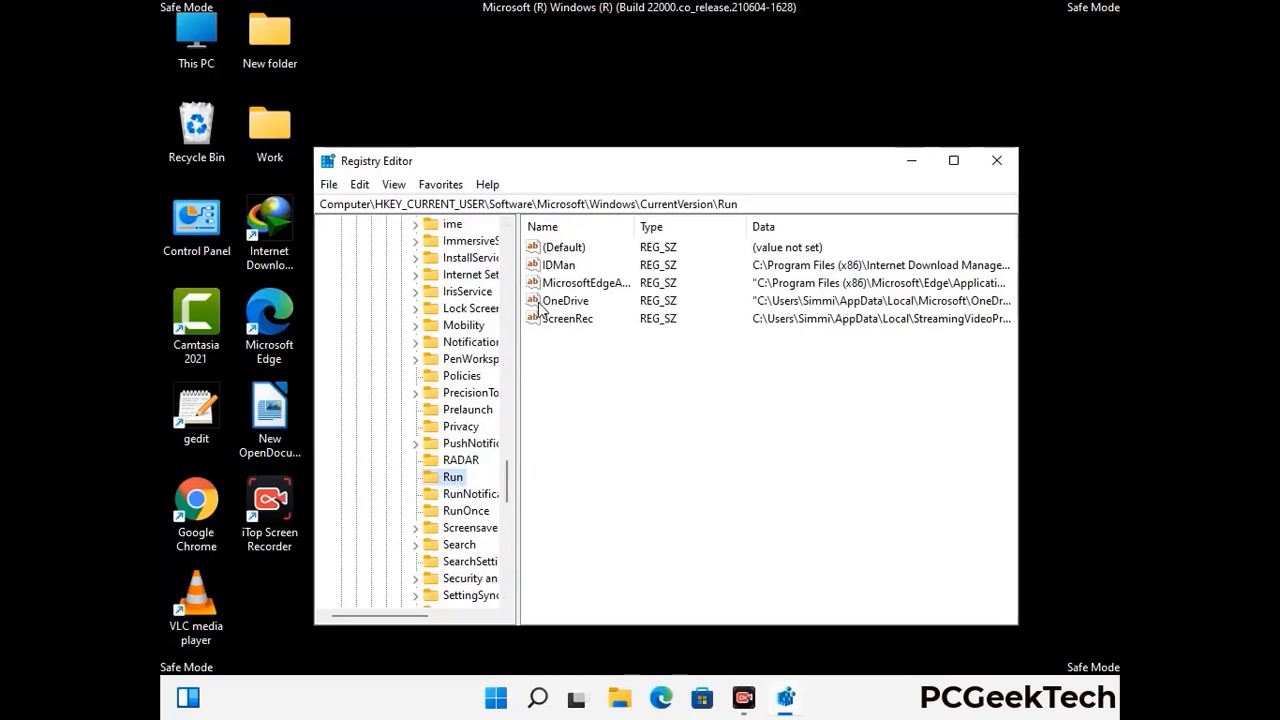
Permanently delete the ScreenRec value from the Run key.
click(565, 321)
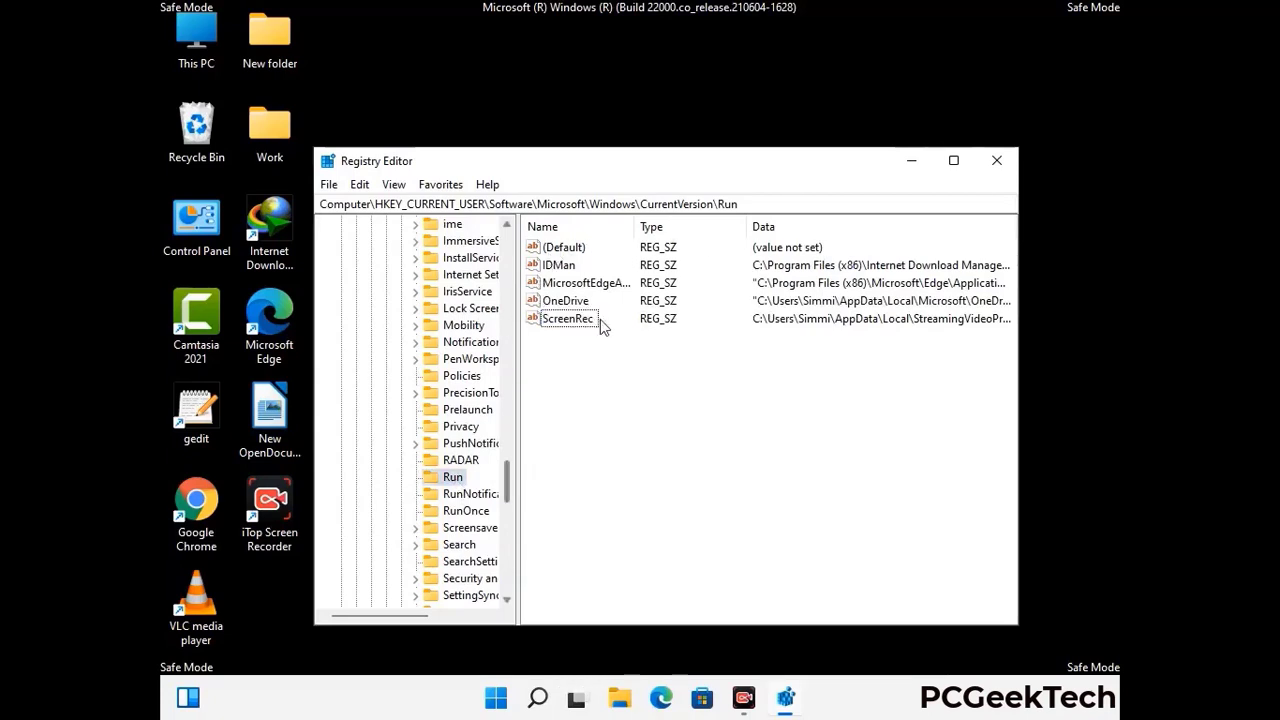
click(578, 325)
right_click(577, 322)
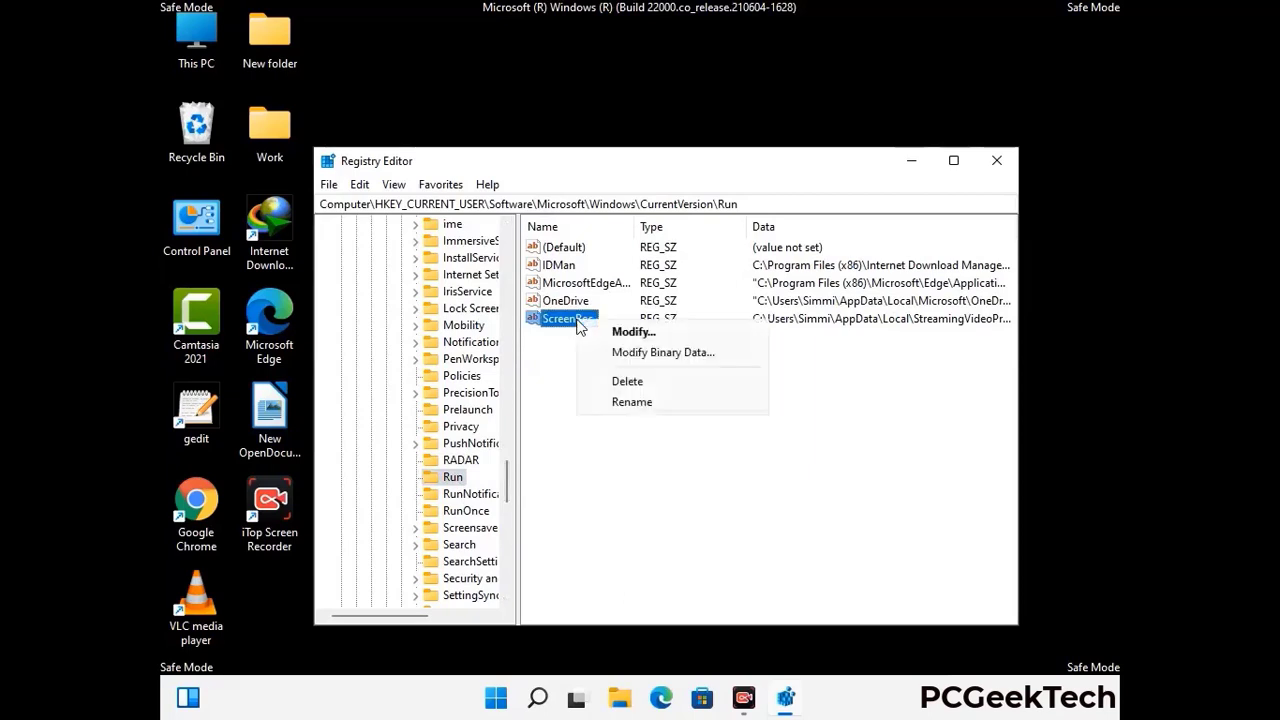
click(614, 381)
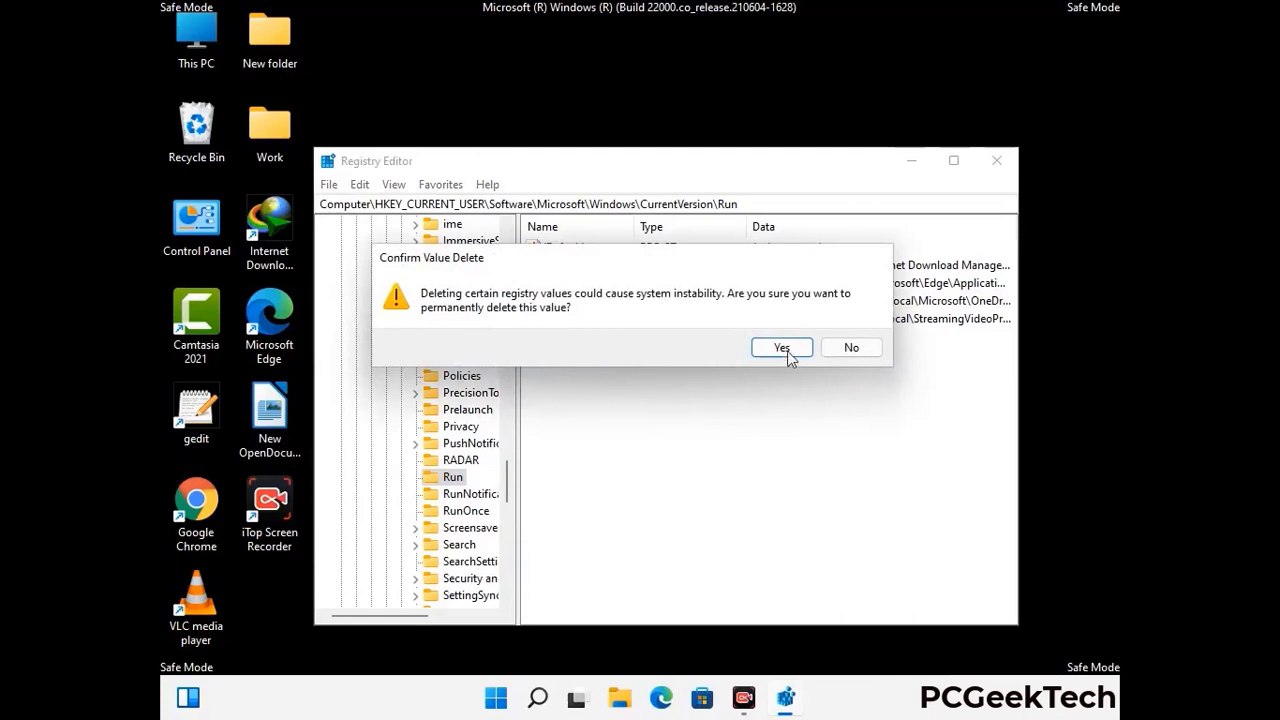
click(782, 348)
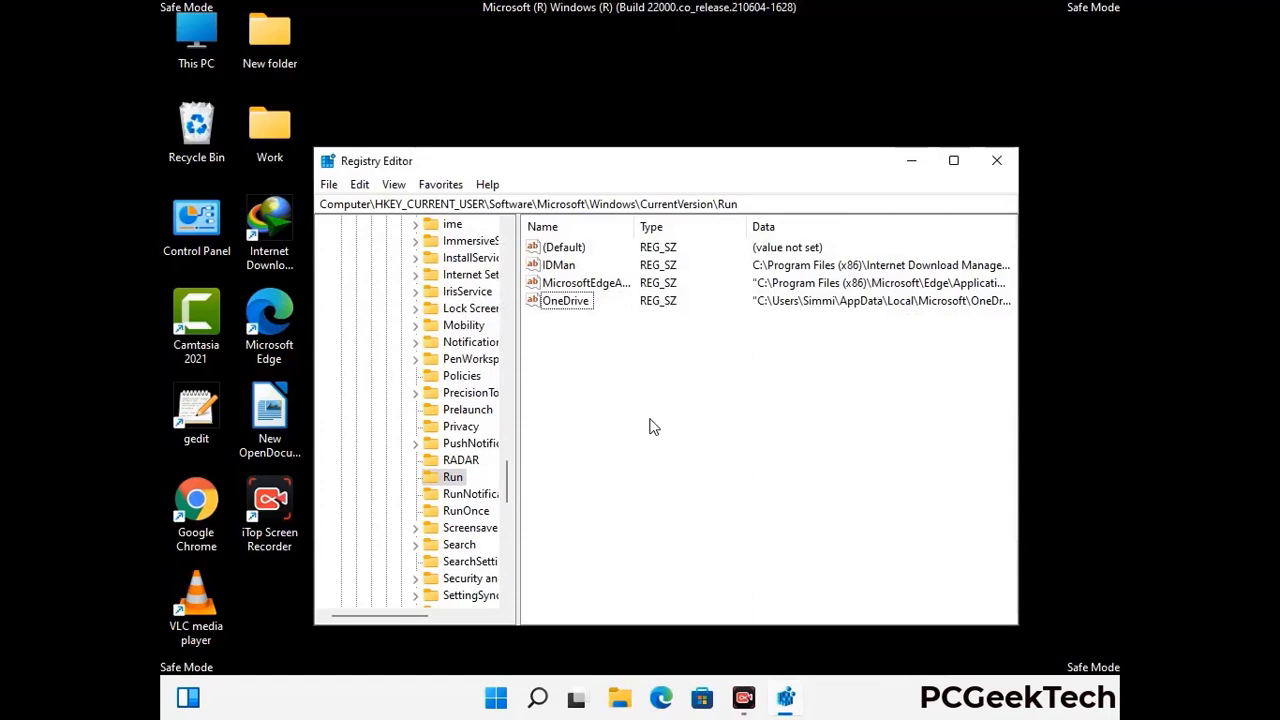
Search the registry's keys, values and data for "Virus Name", ending the search by closing Registry Editor.
key(ctrl+f)
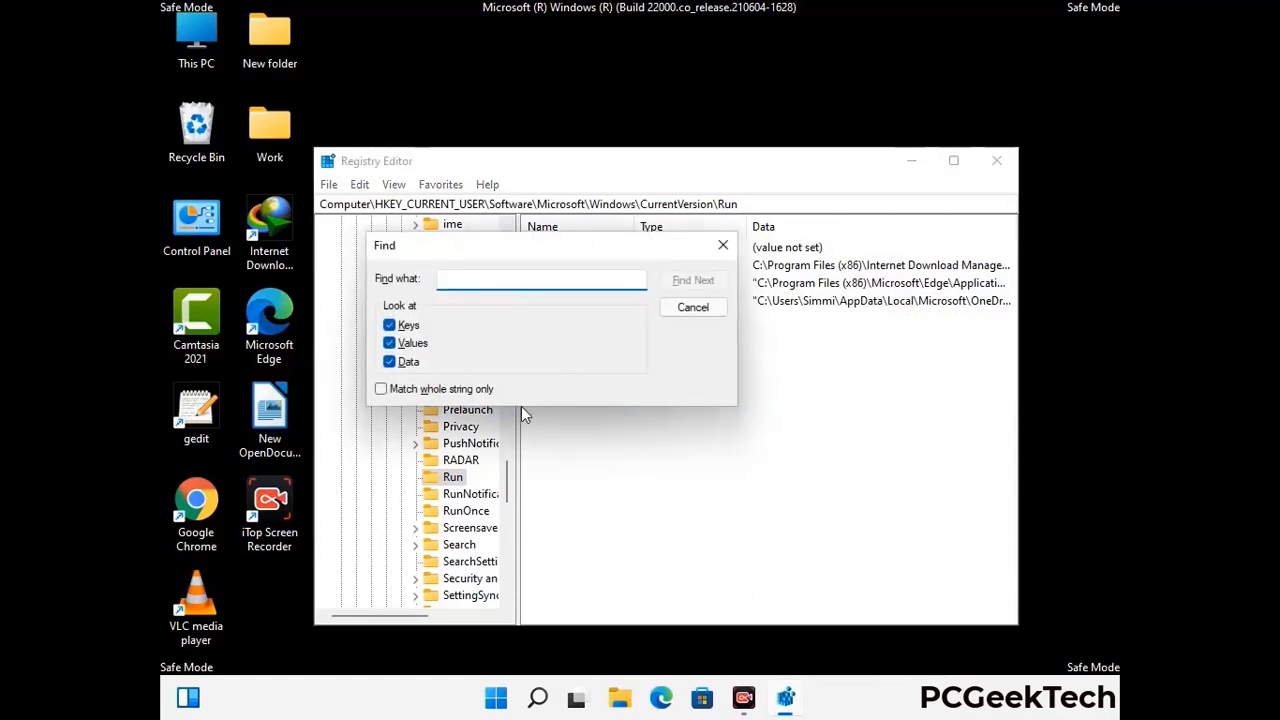
text(Vl)
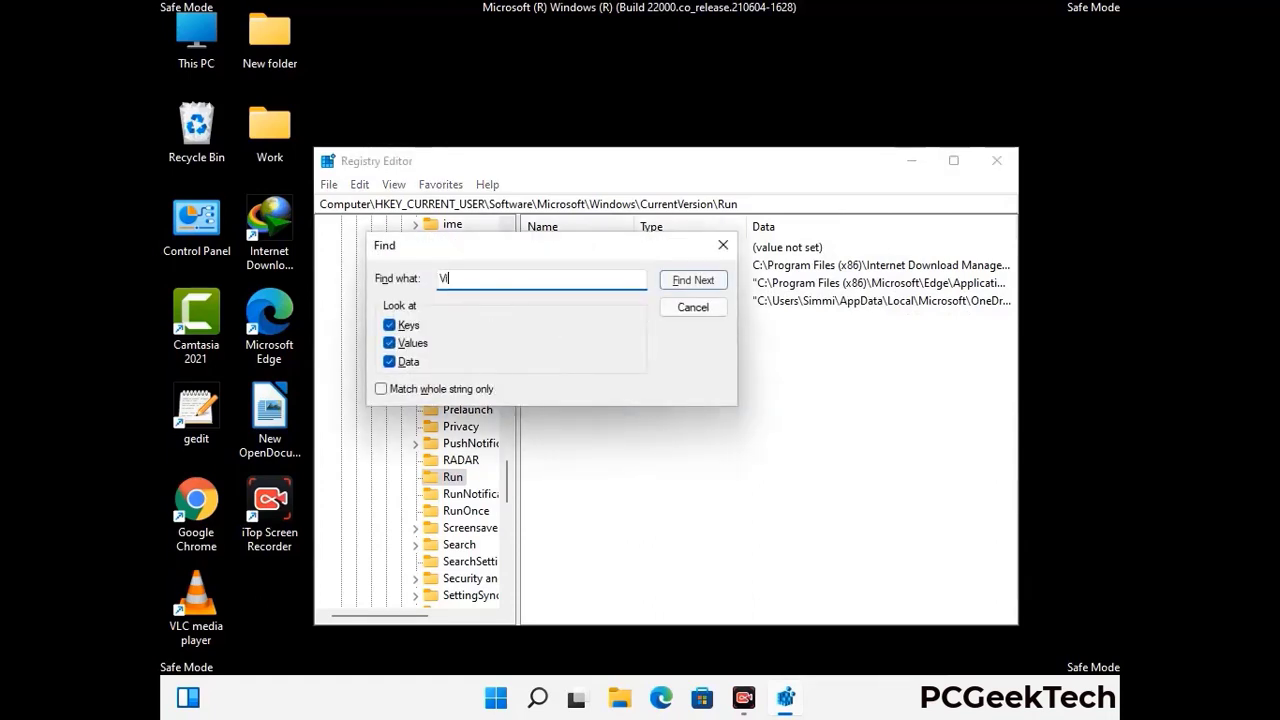
text(rus N)
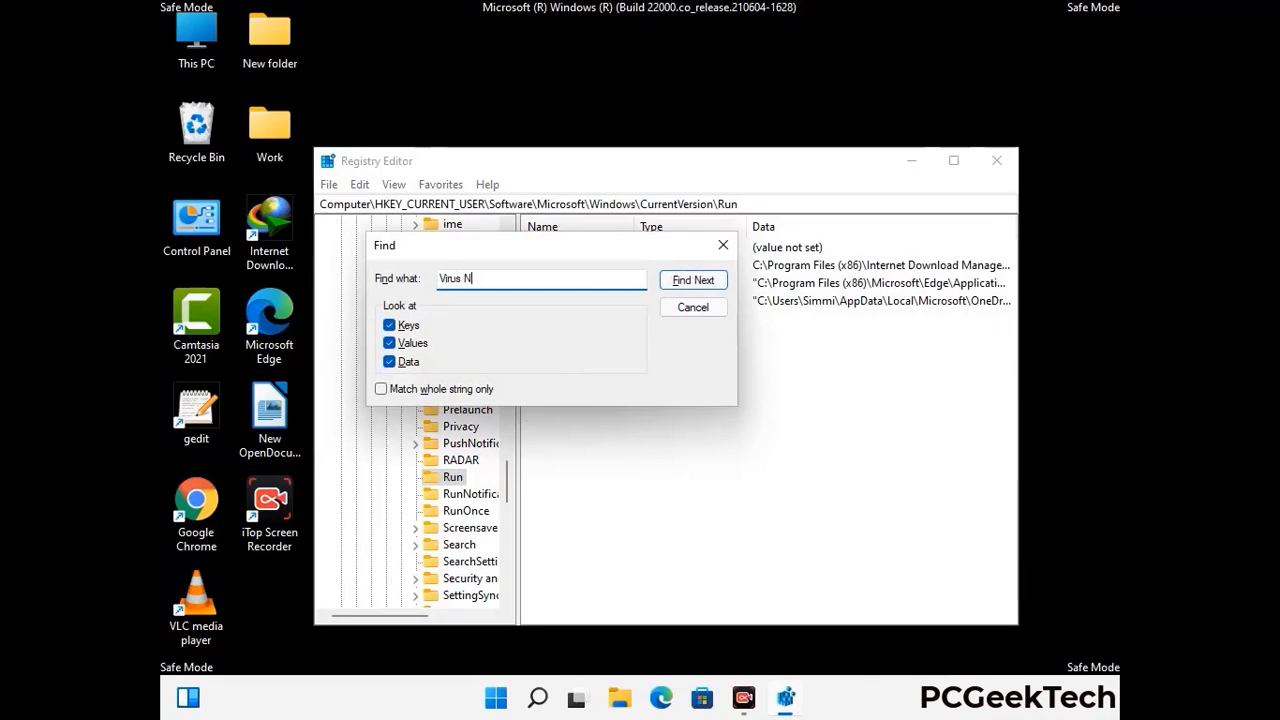
text(ame)
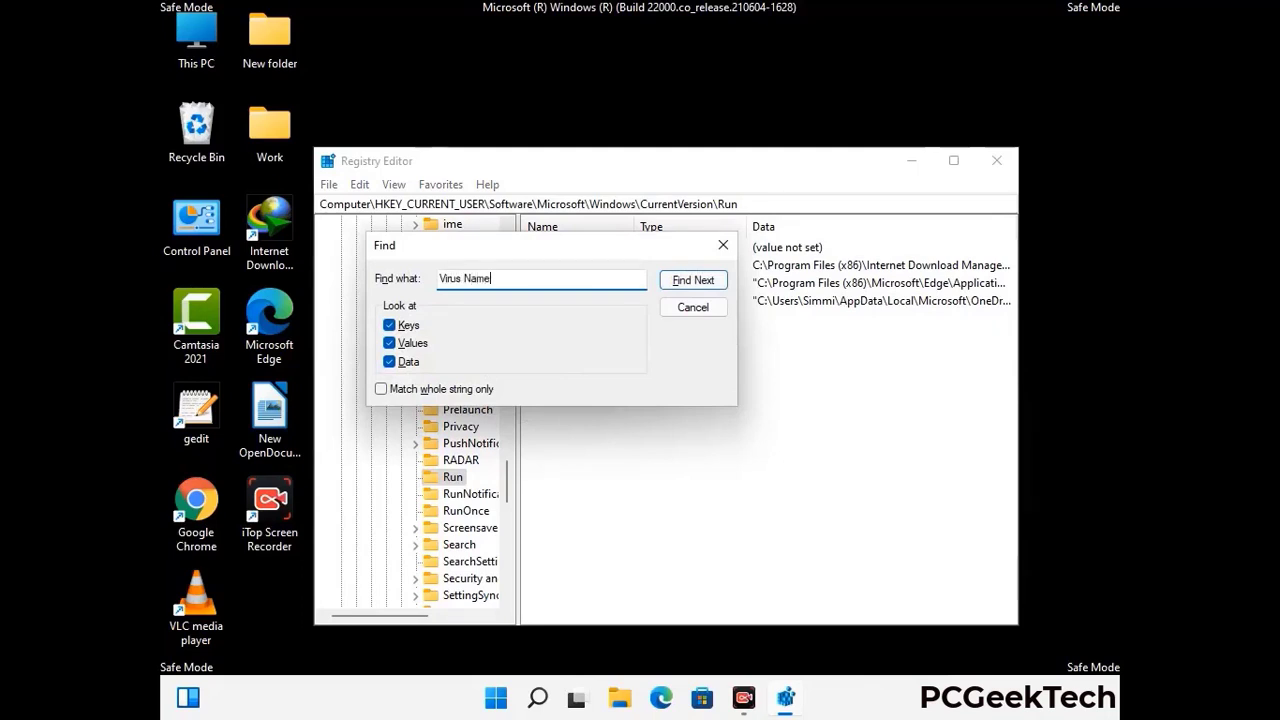
click(676, 282)
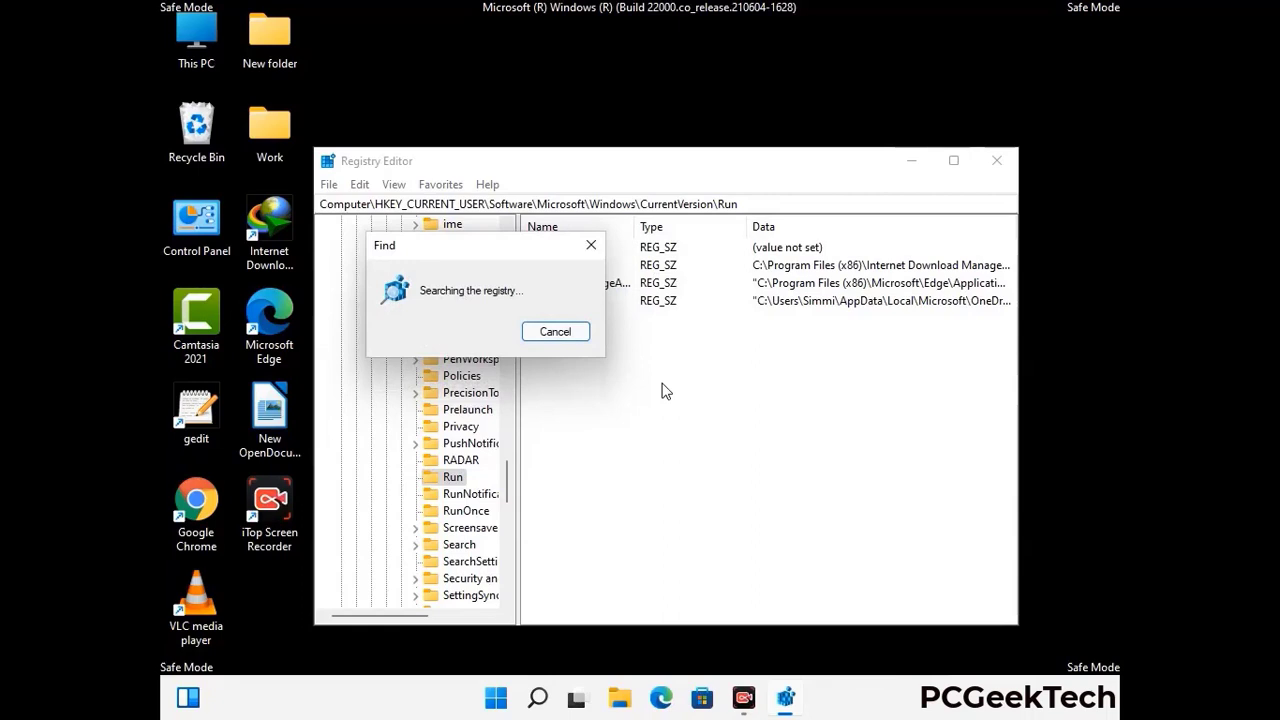
click(592, 246)
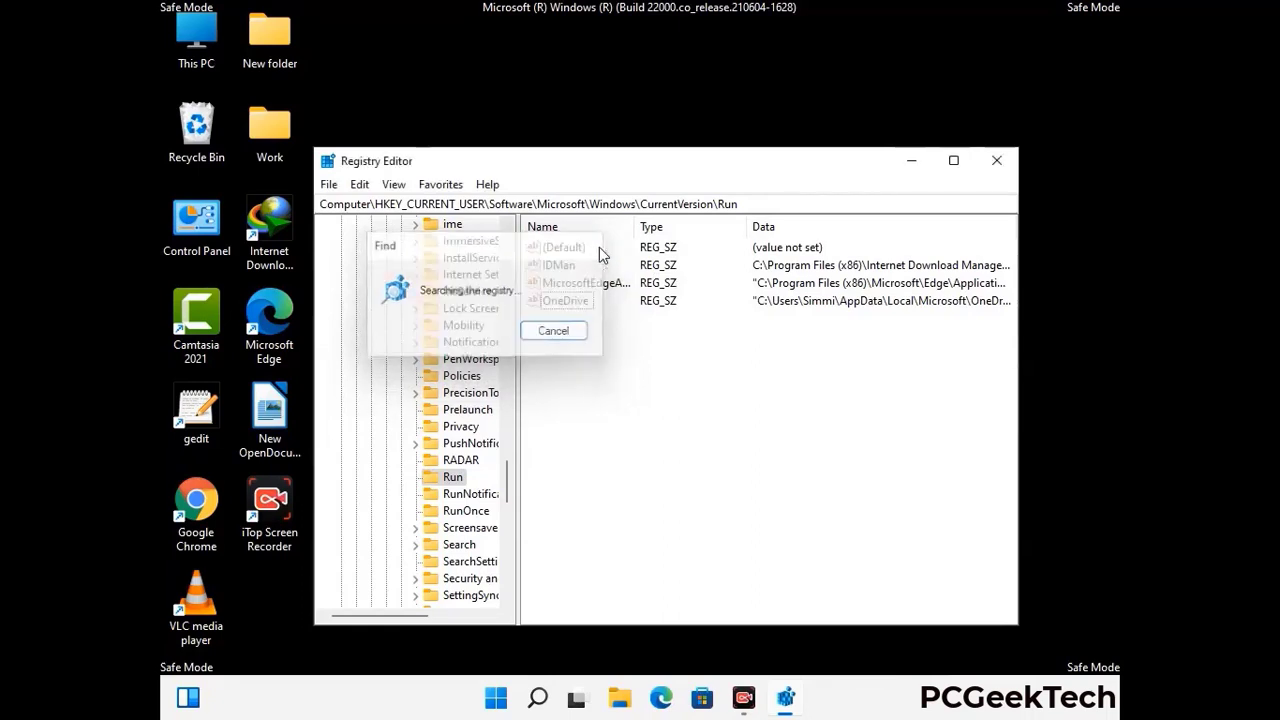
click(1000, 168)
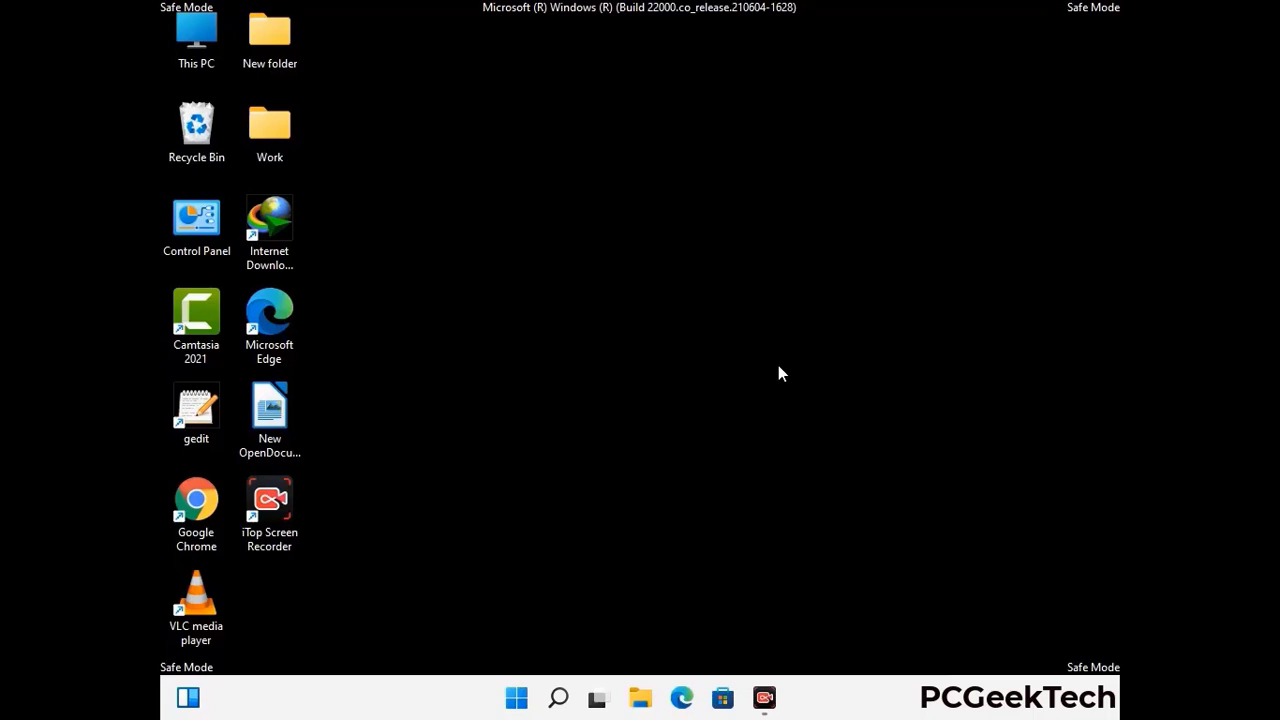
Switch to System Configuration by running the msconfig command.
key(super+r)
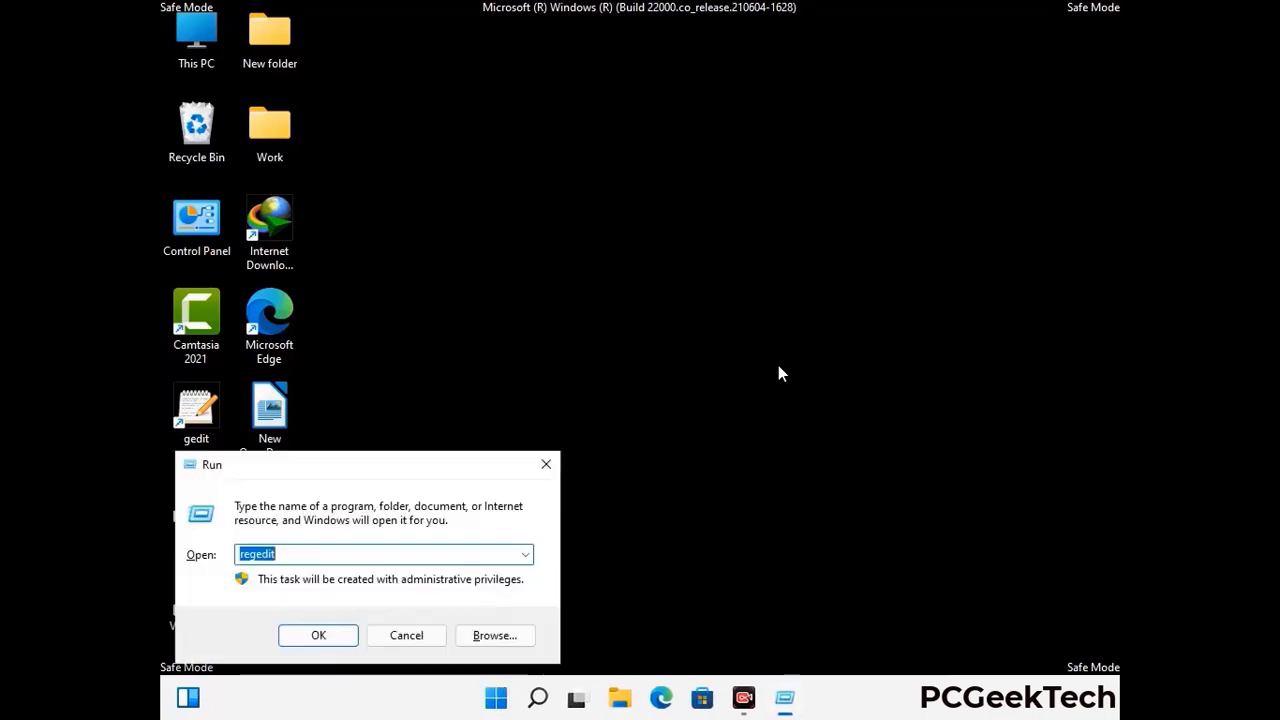
drag(373, 466, 655, 195)
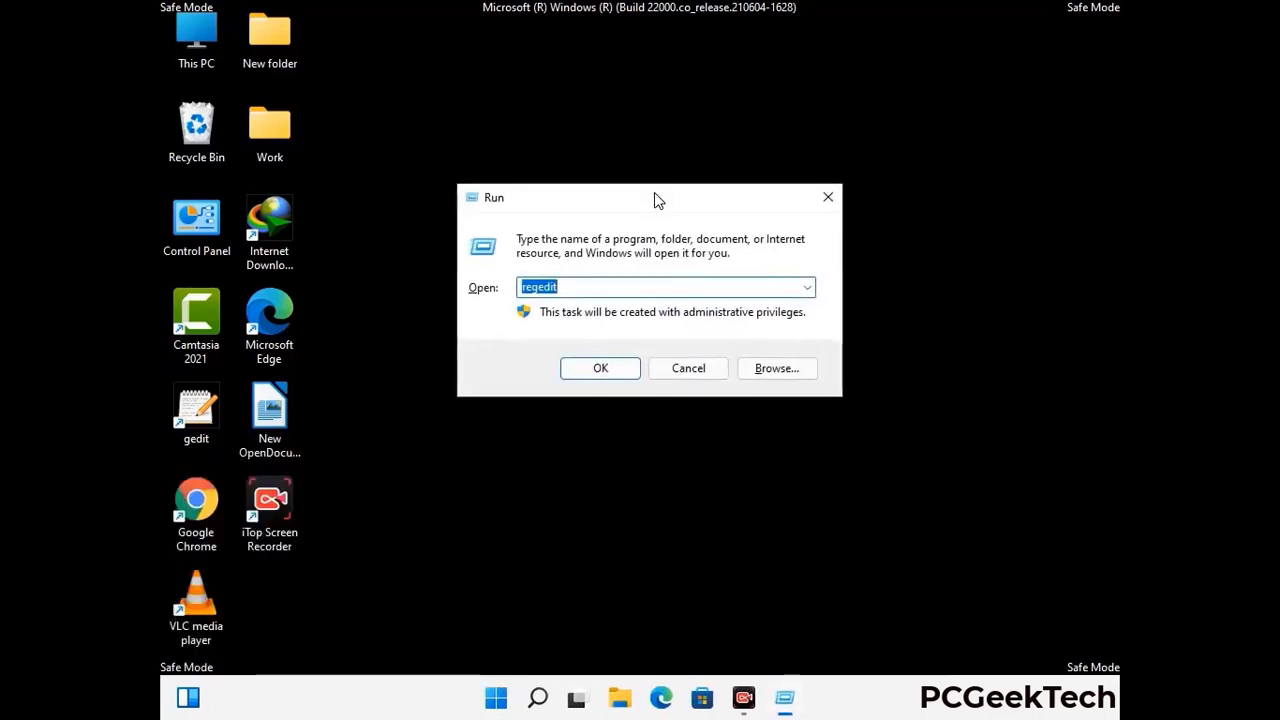
text(msconfig)
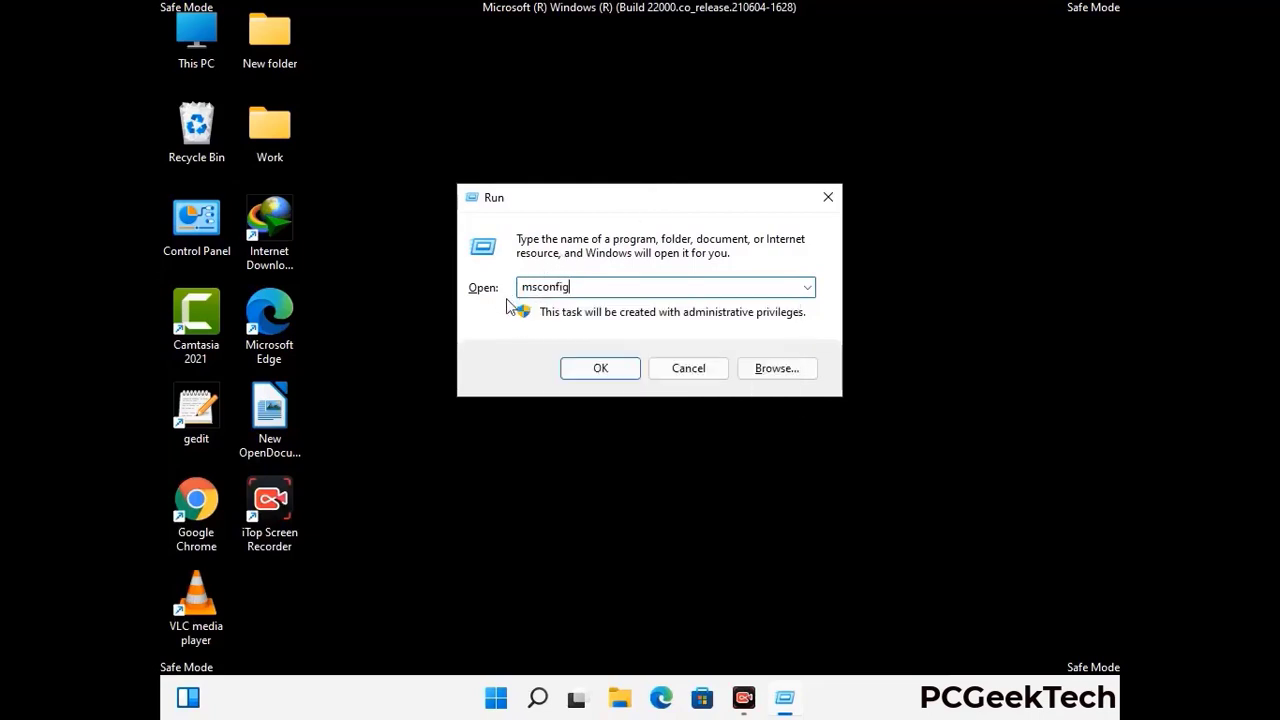
click(597, 369)
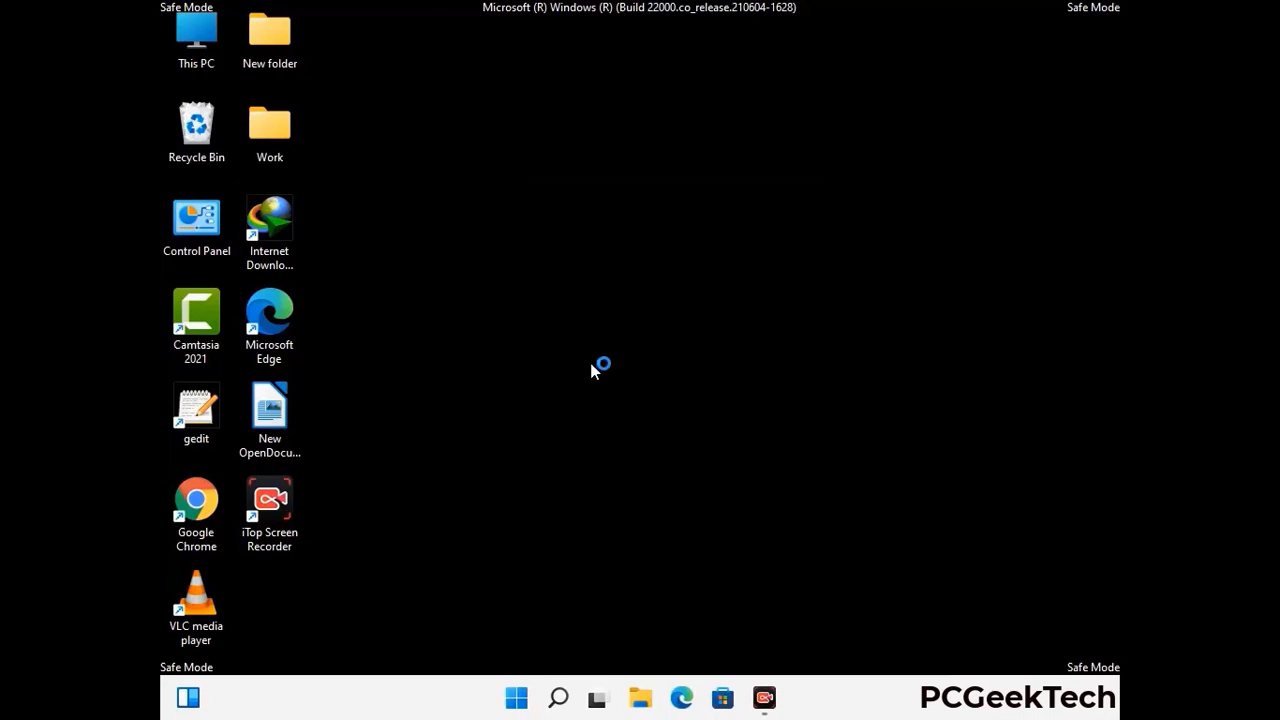
Turn off Safe boot in the boot options for the Windows 11 installation.
click(441, 200)
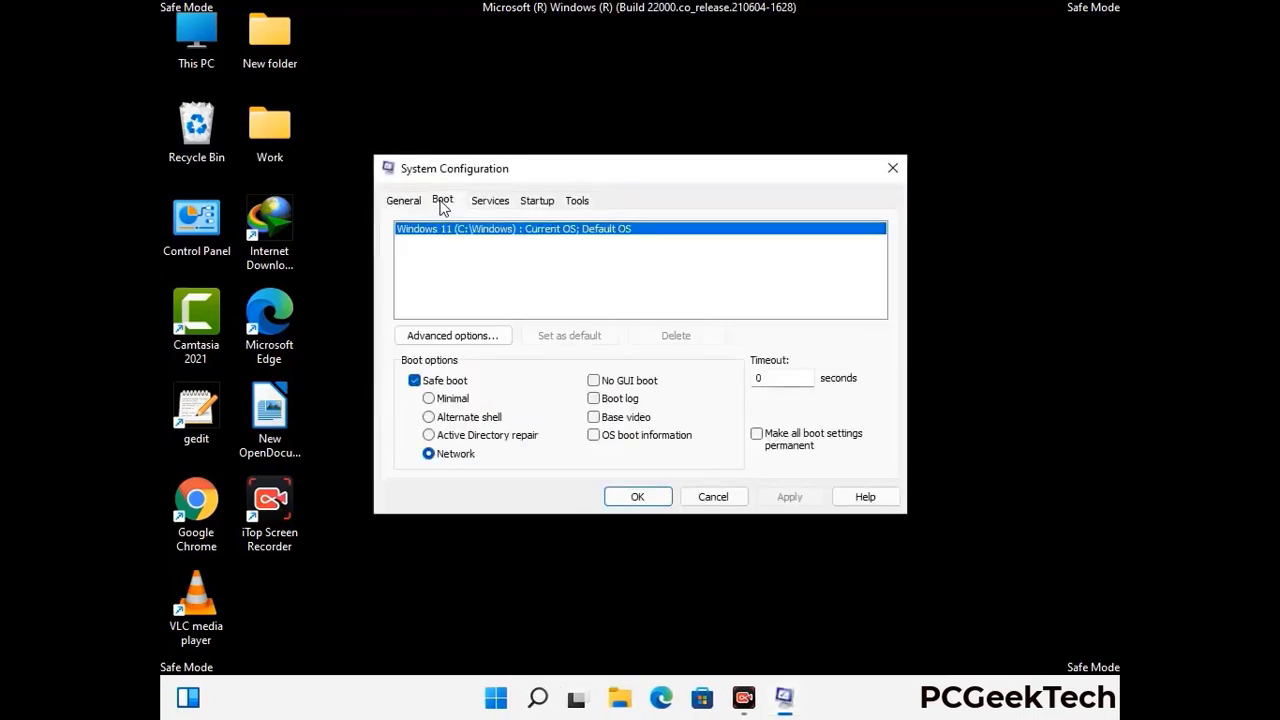
click(415, 383)
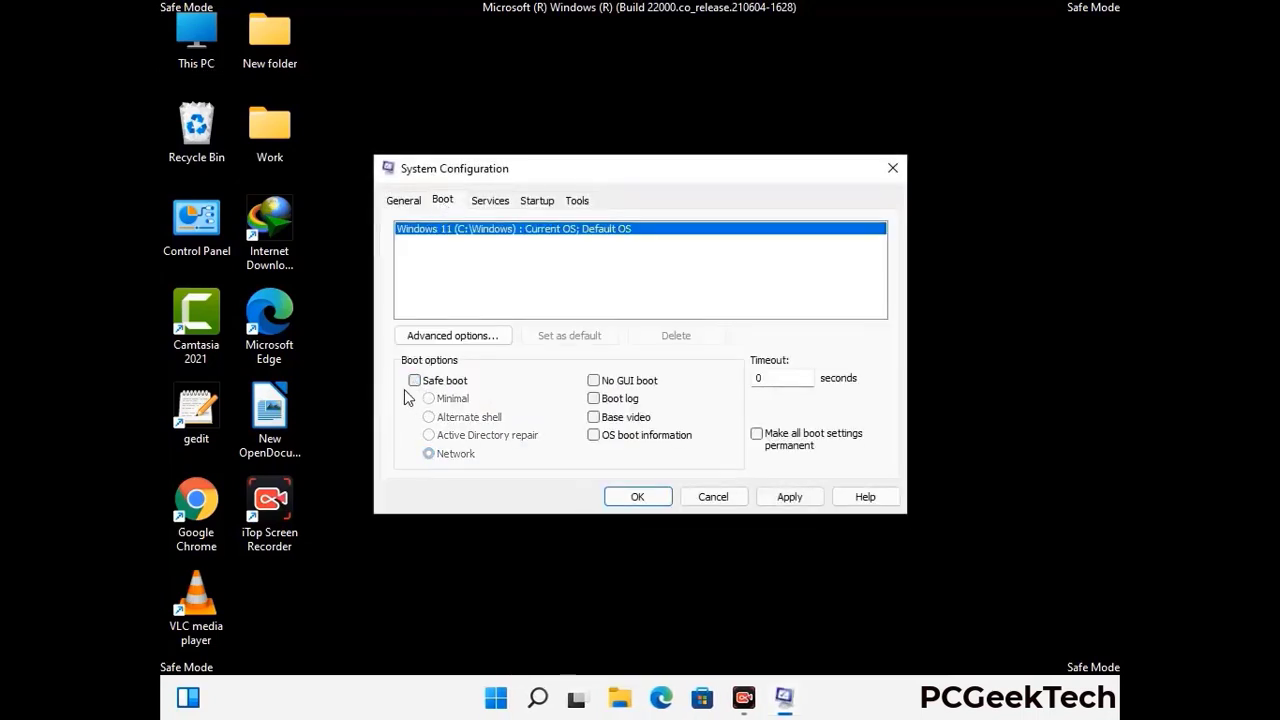